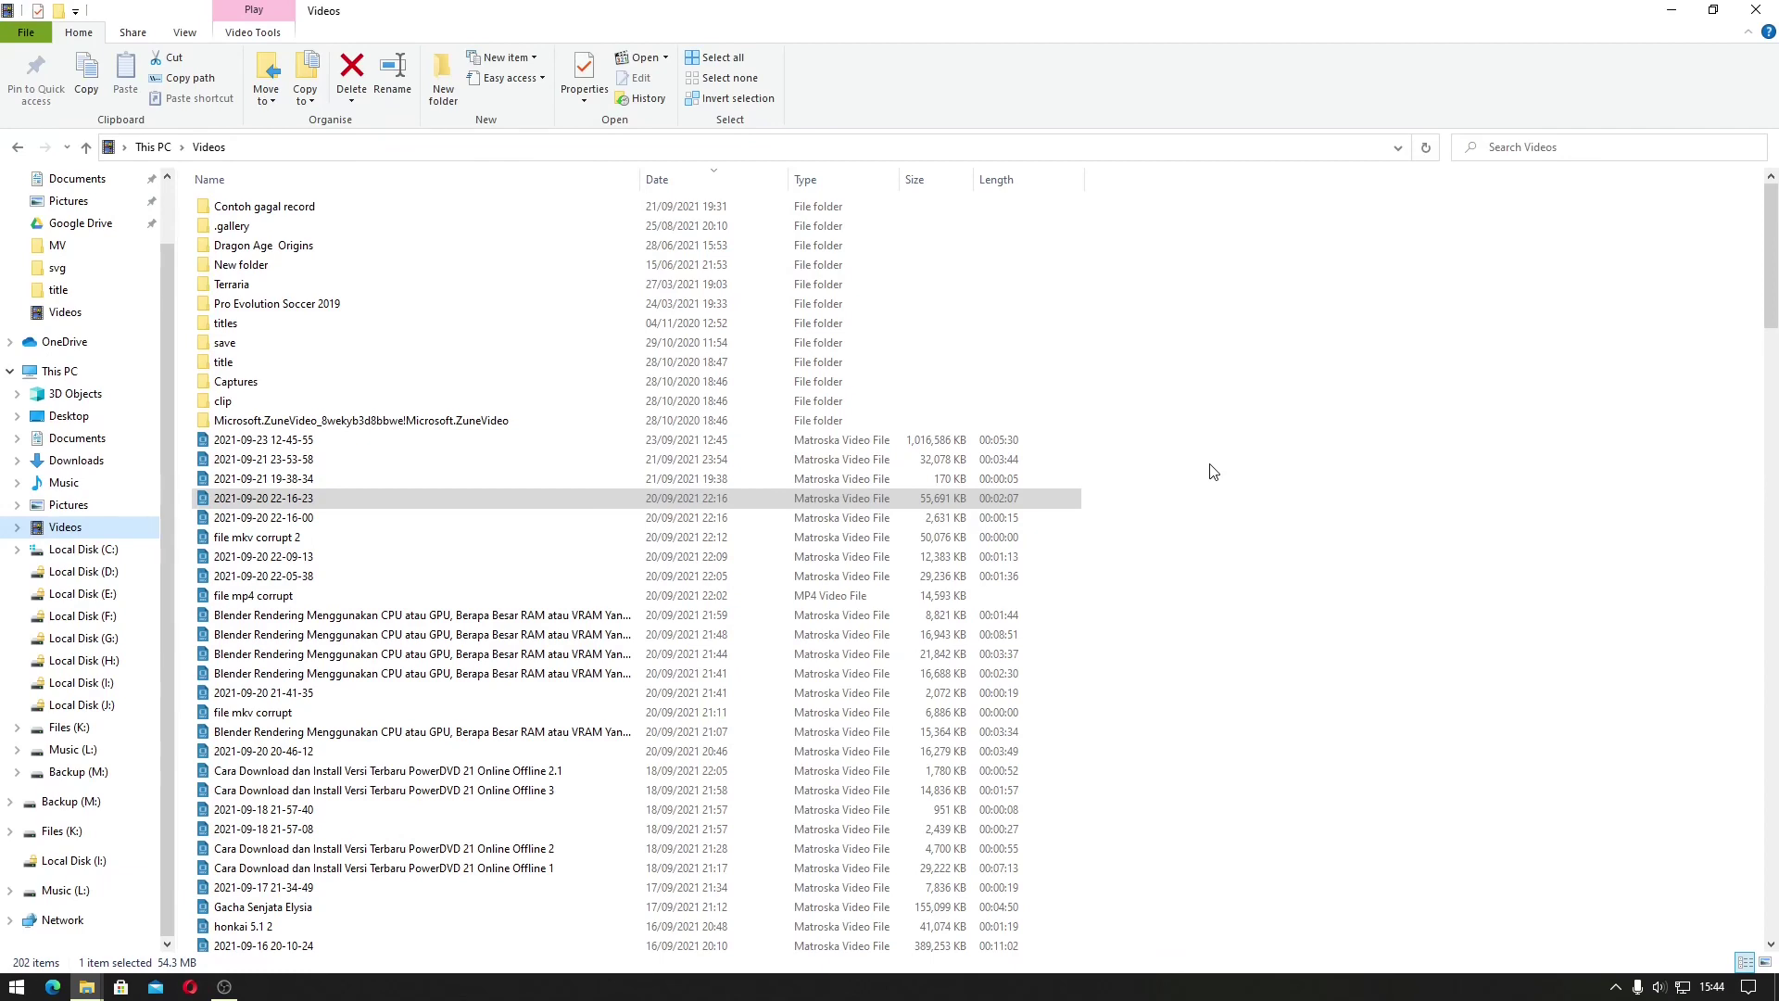
Switch to OBS and check the recording format in the Output settings
left_click(223, 986)
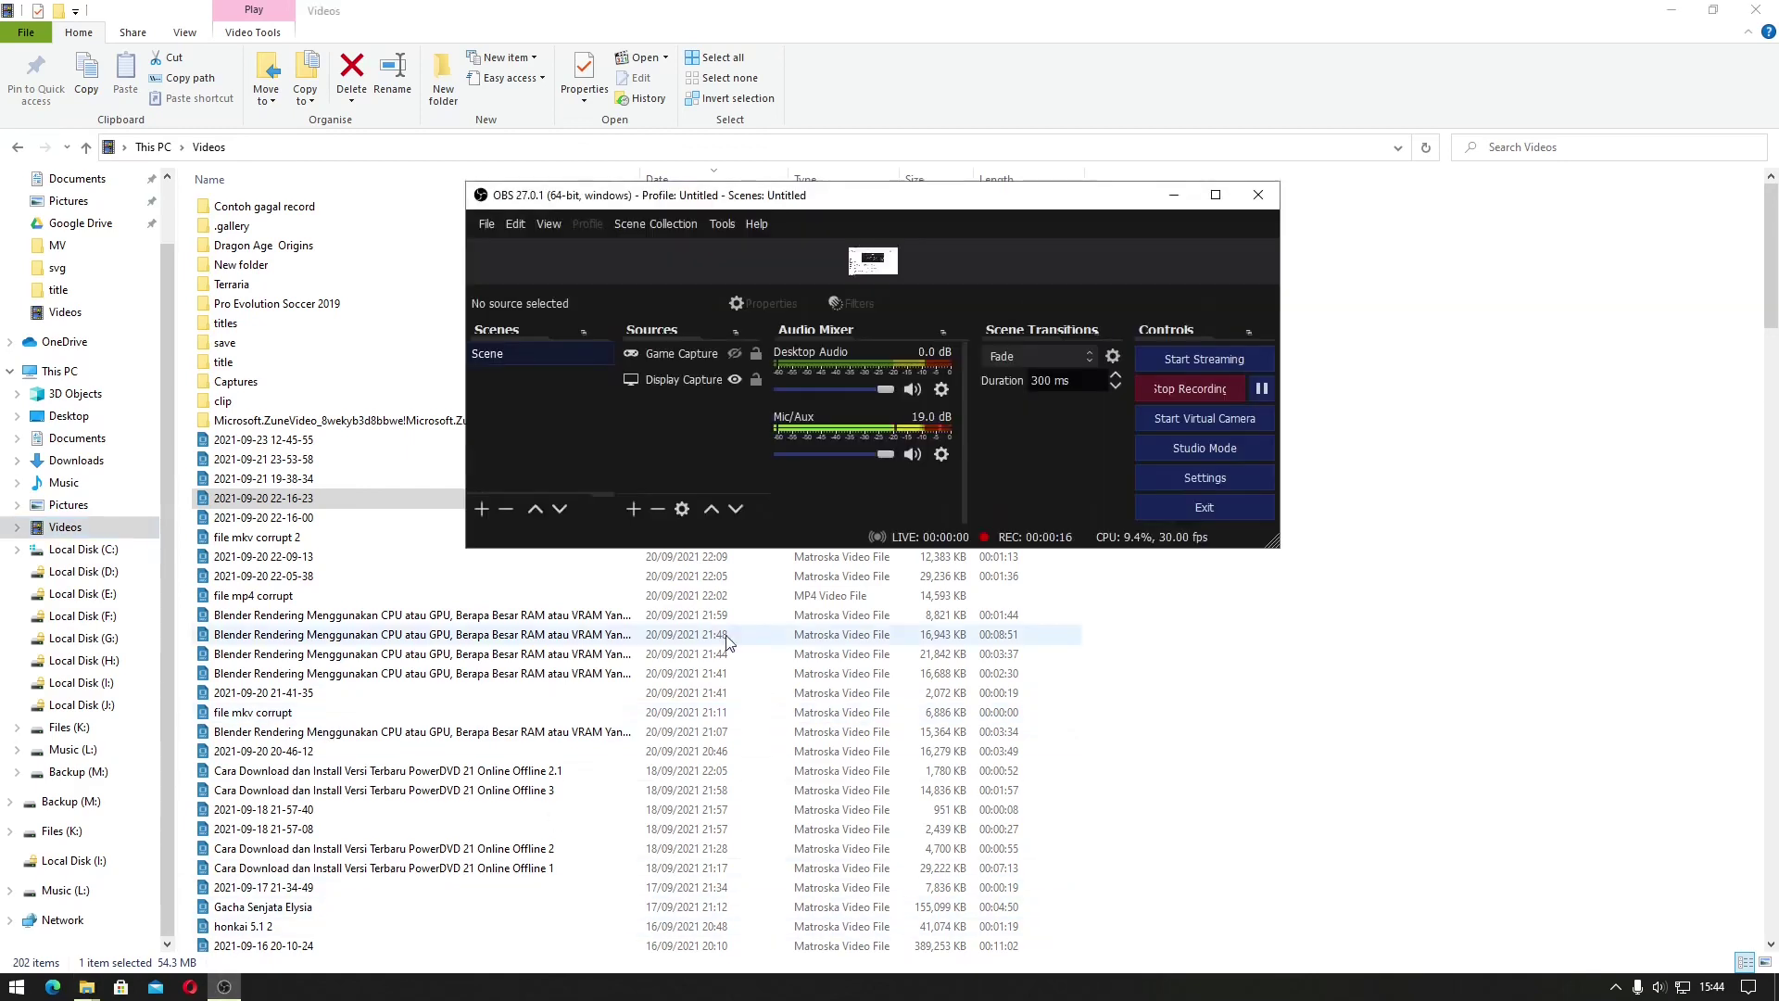
left_click(1163, 475)
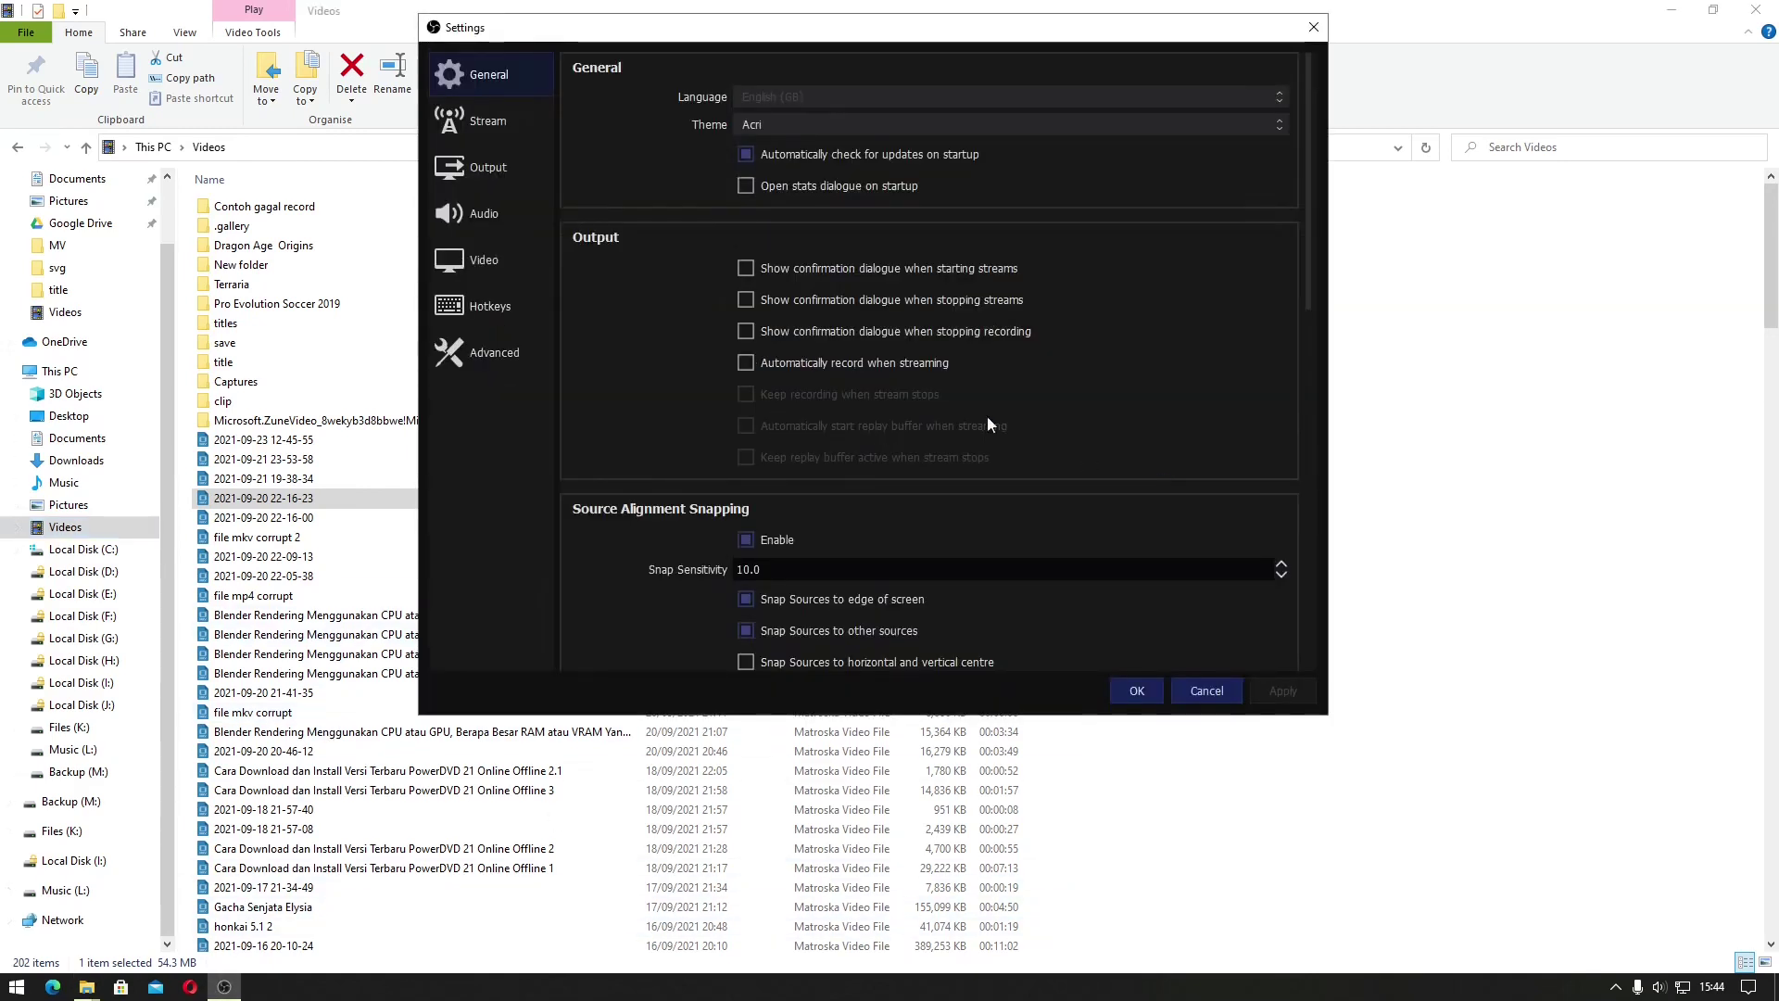
left_click(525, 168)
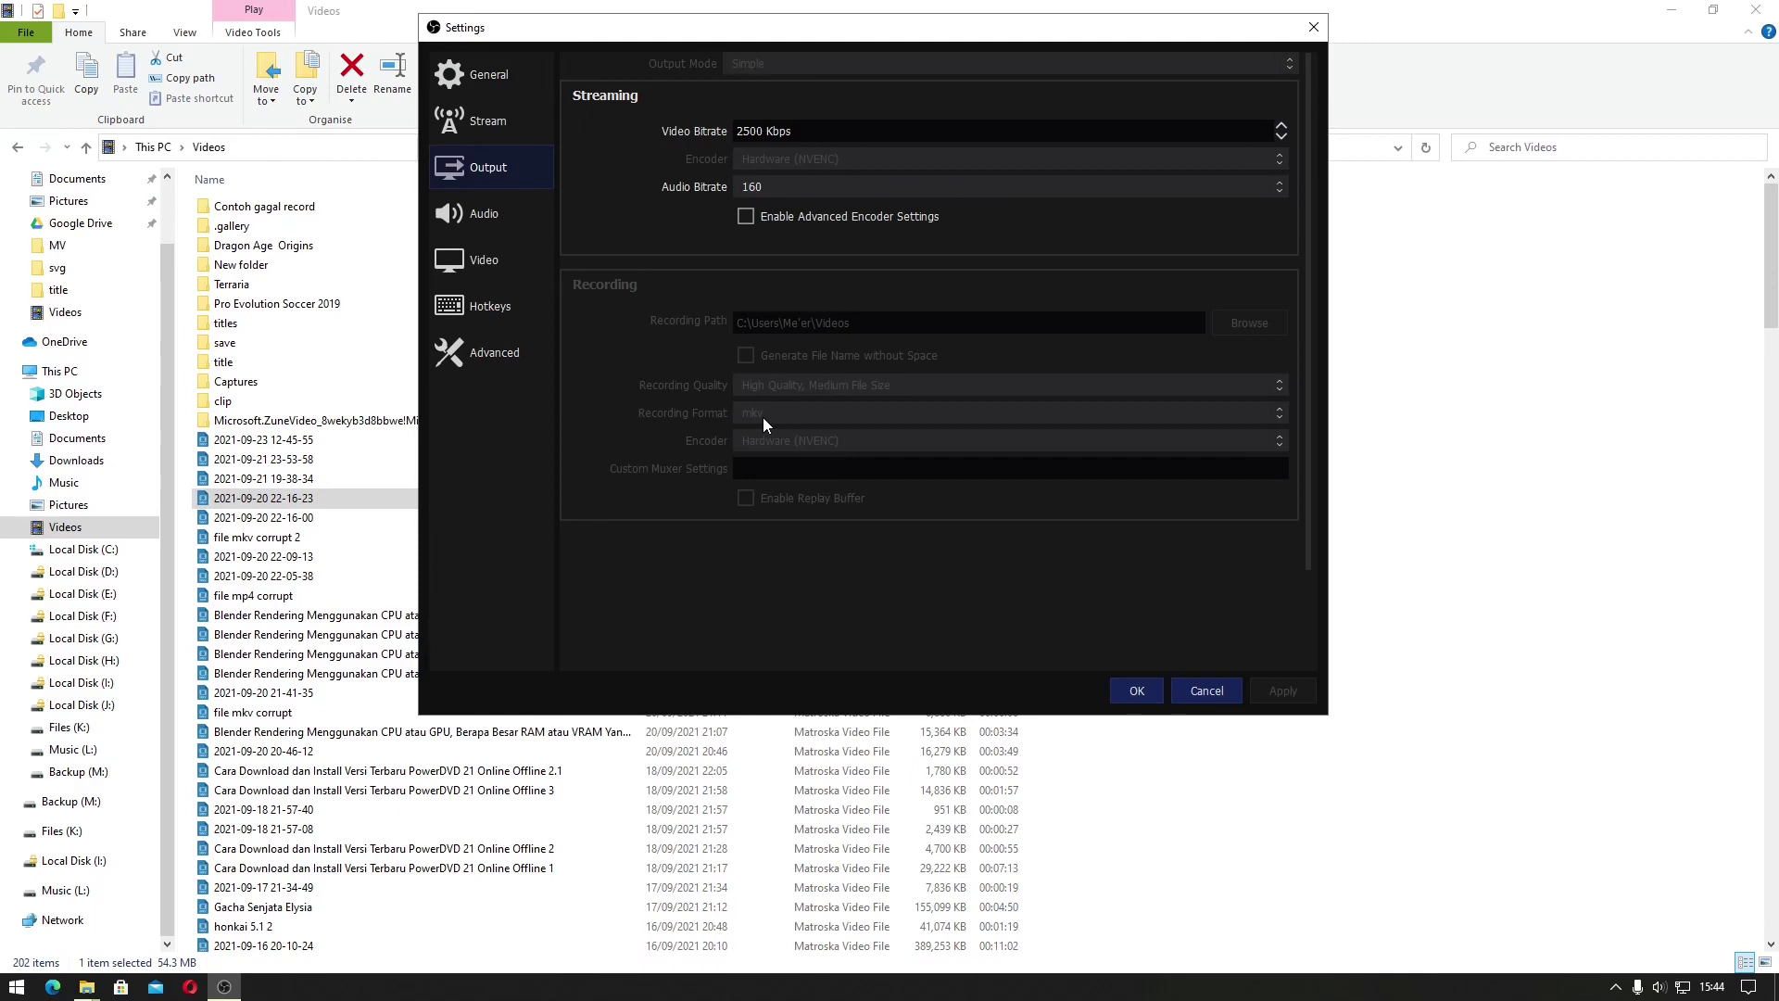
key("Escape")
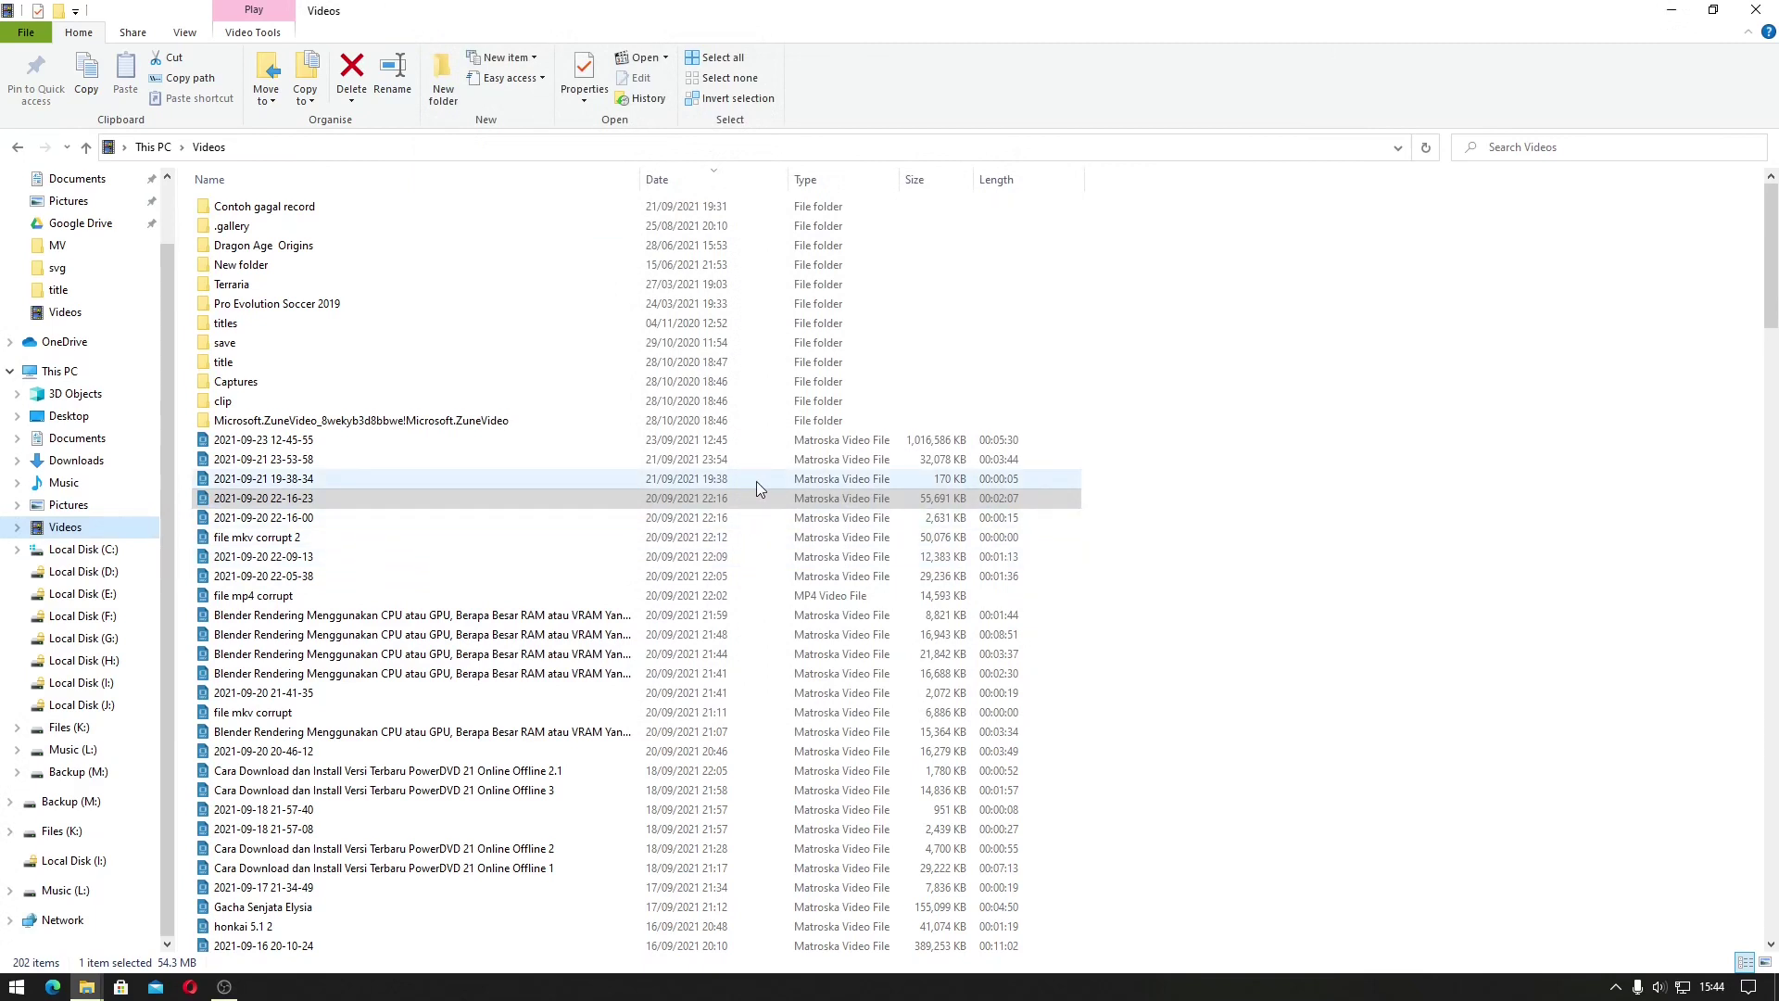
Switch to the Lightshot folder in File Explorer and open Screenshot_64 to view the mp4 recording warning
left_click(816, 497)
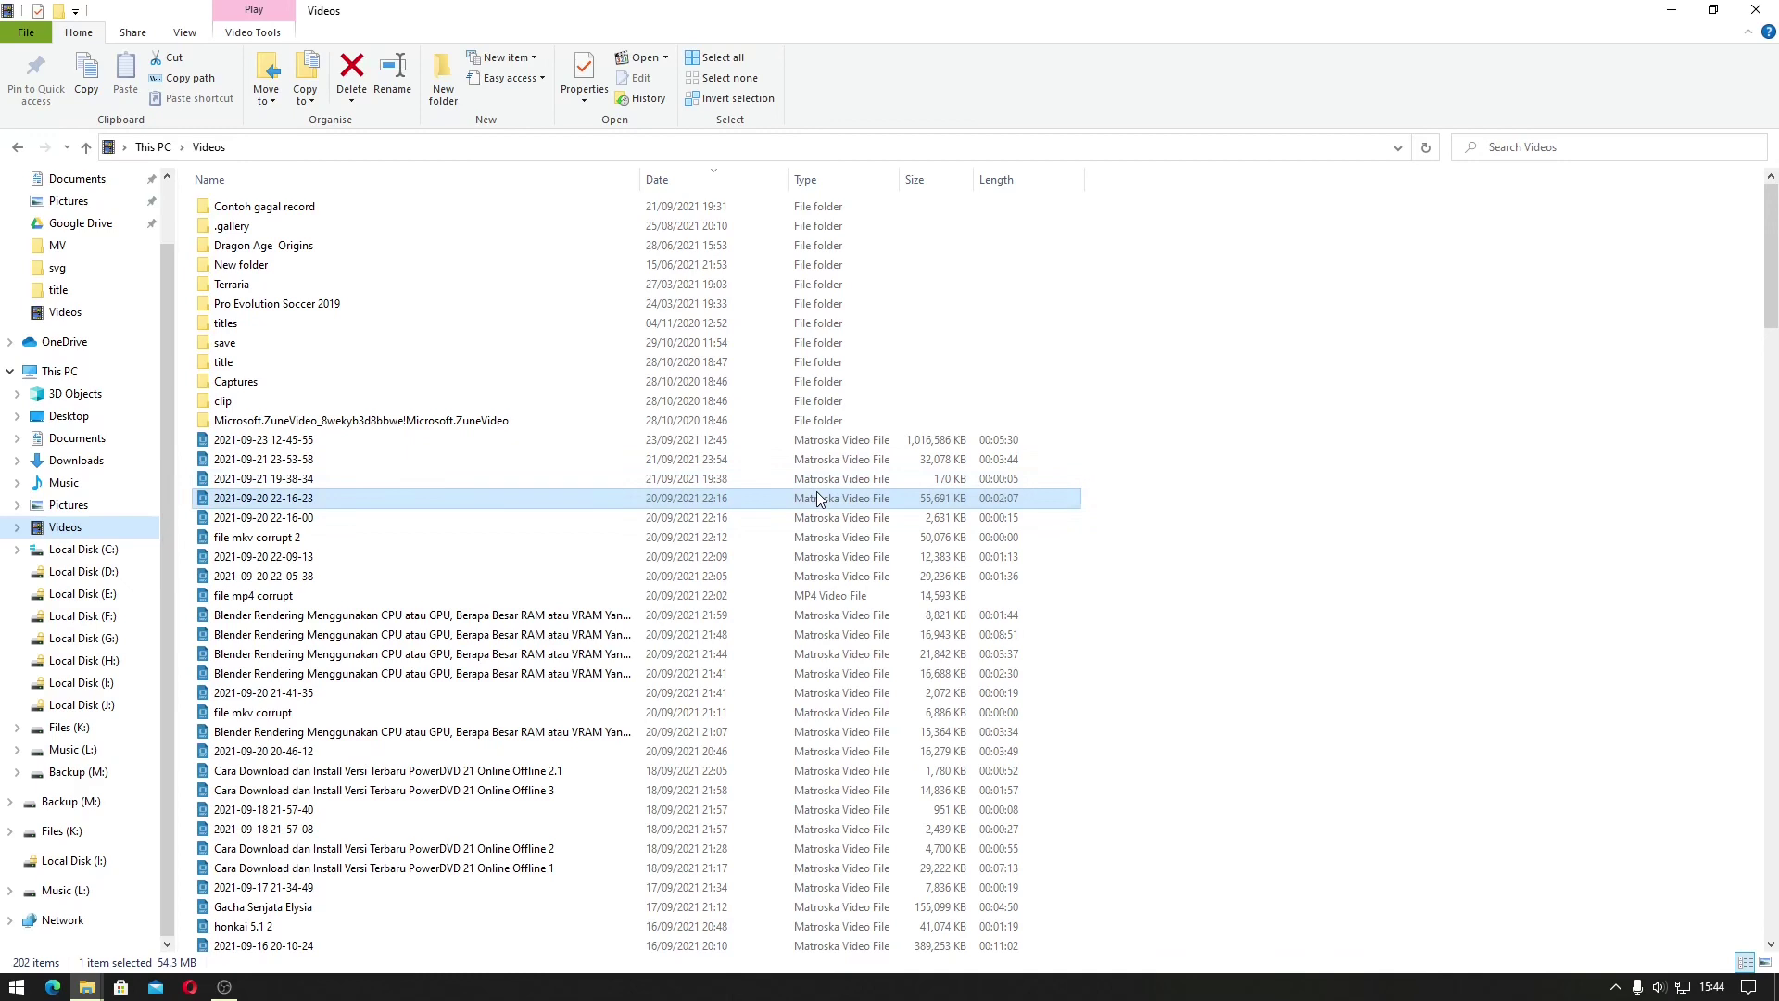
left_click(86, 987)
left_click(299, 915)
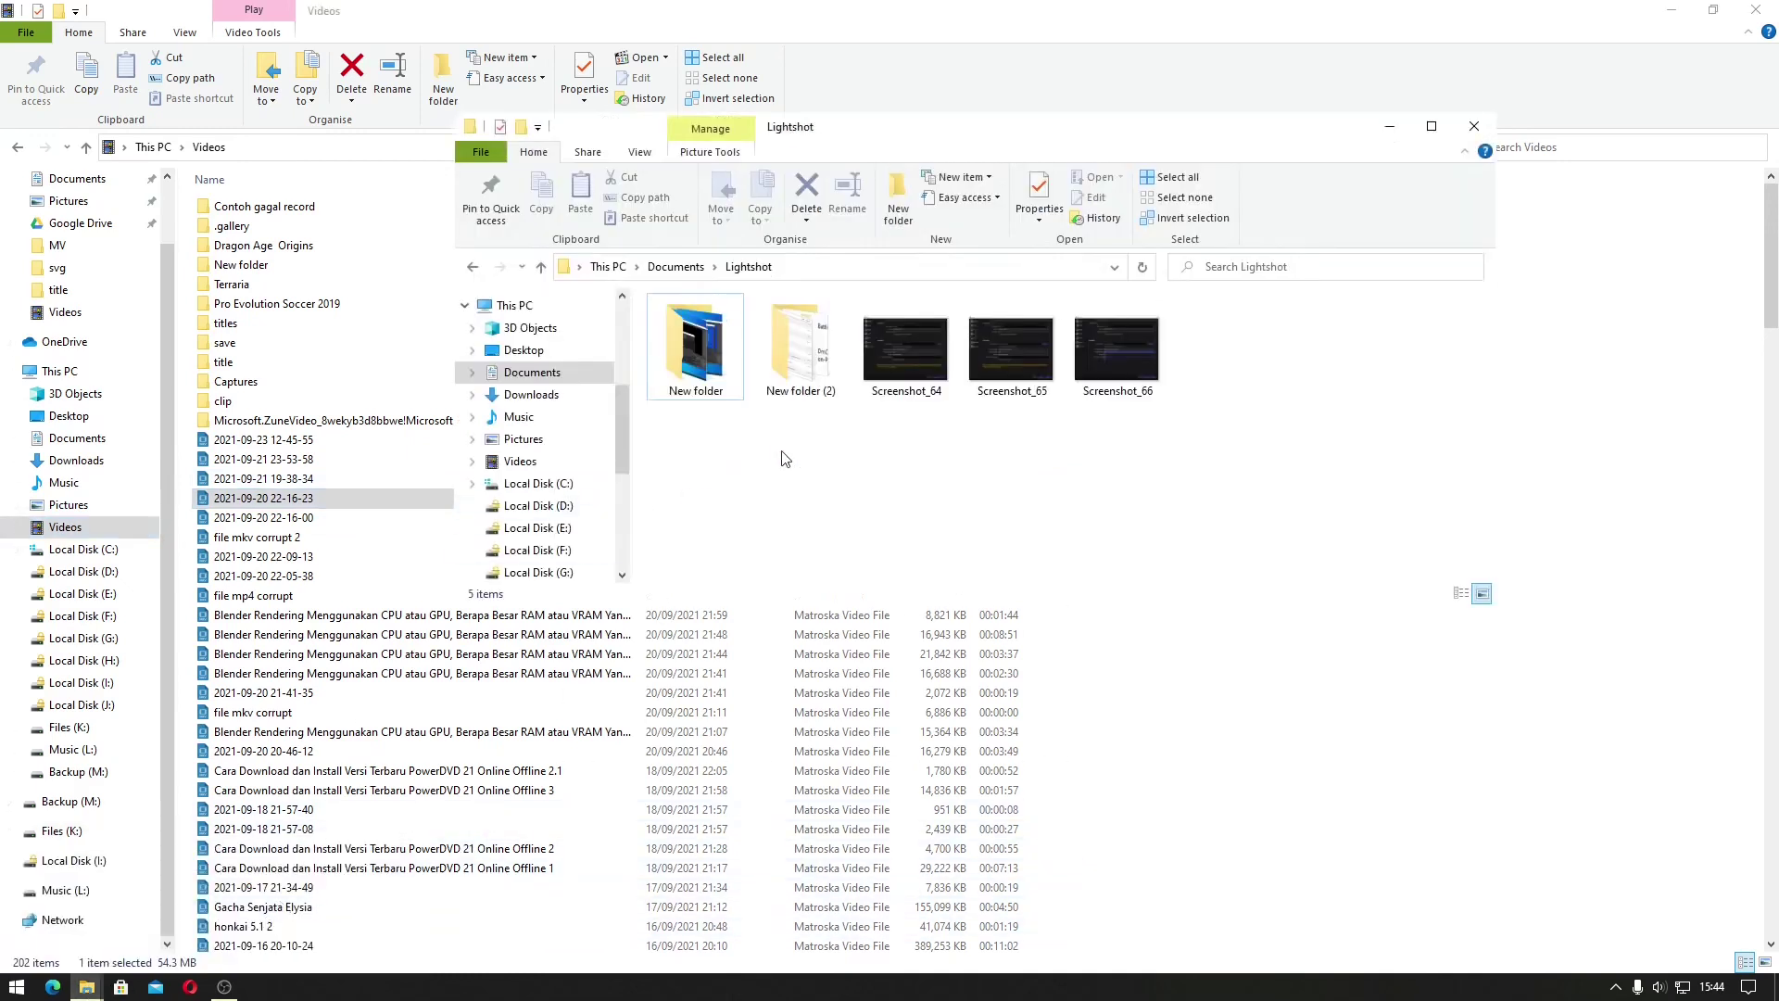
double_click(903, 384)
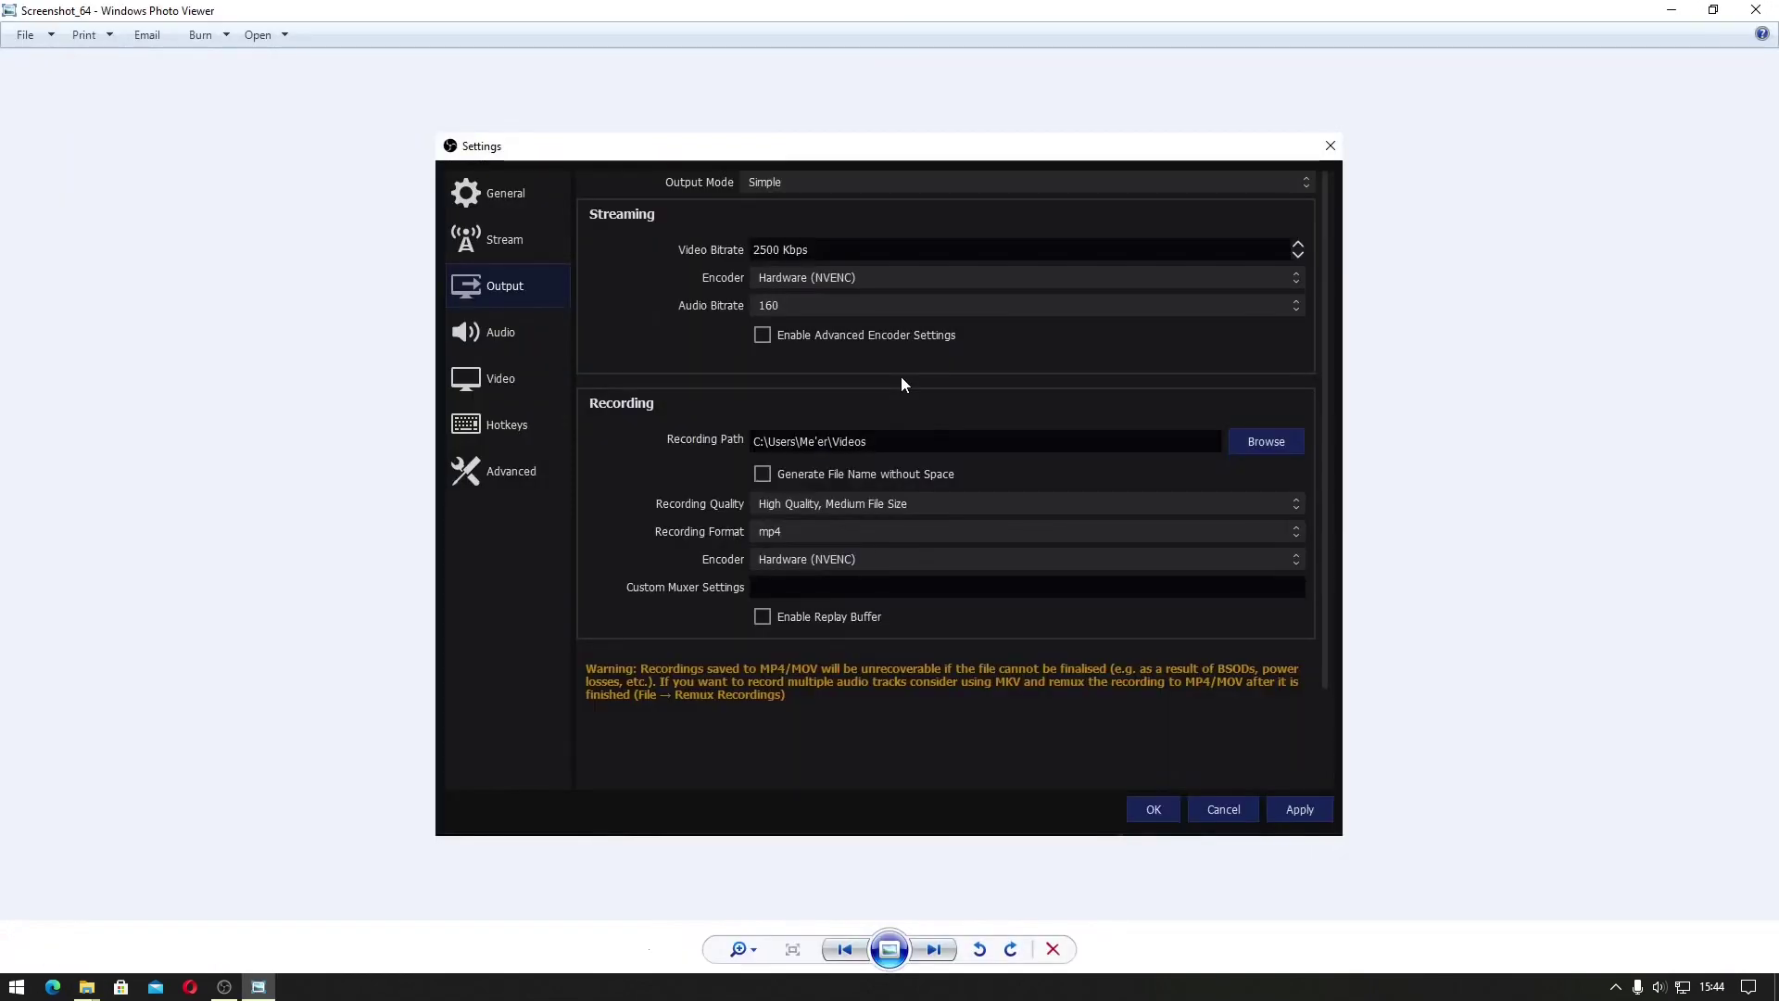
Switch to OBS, dismiss its Settings window without changes, and check the recording controls before returning to Screenshot_64
left_click(224, 987)
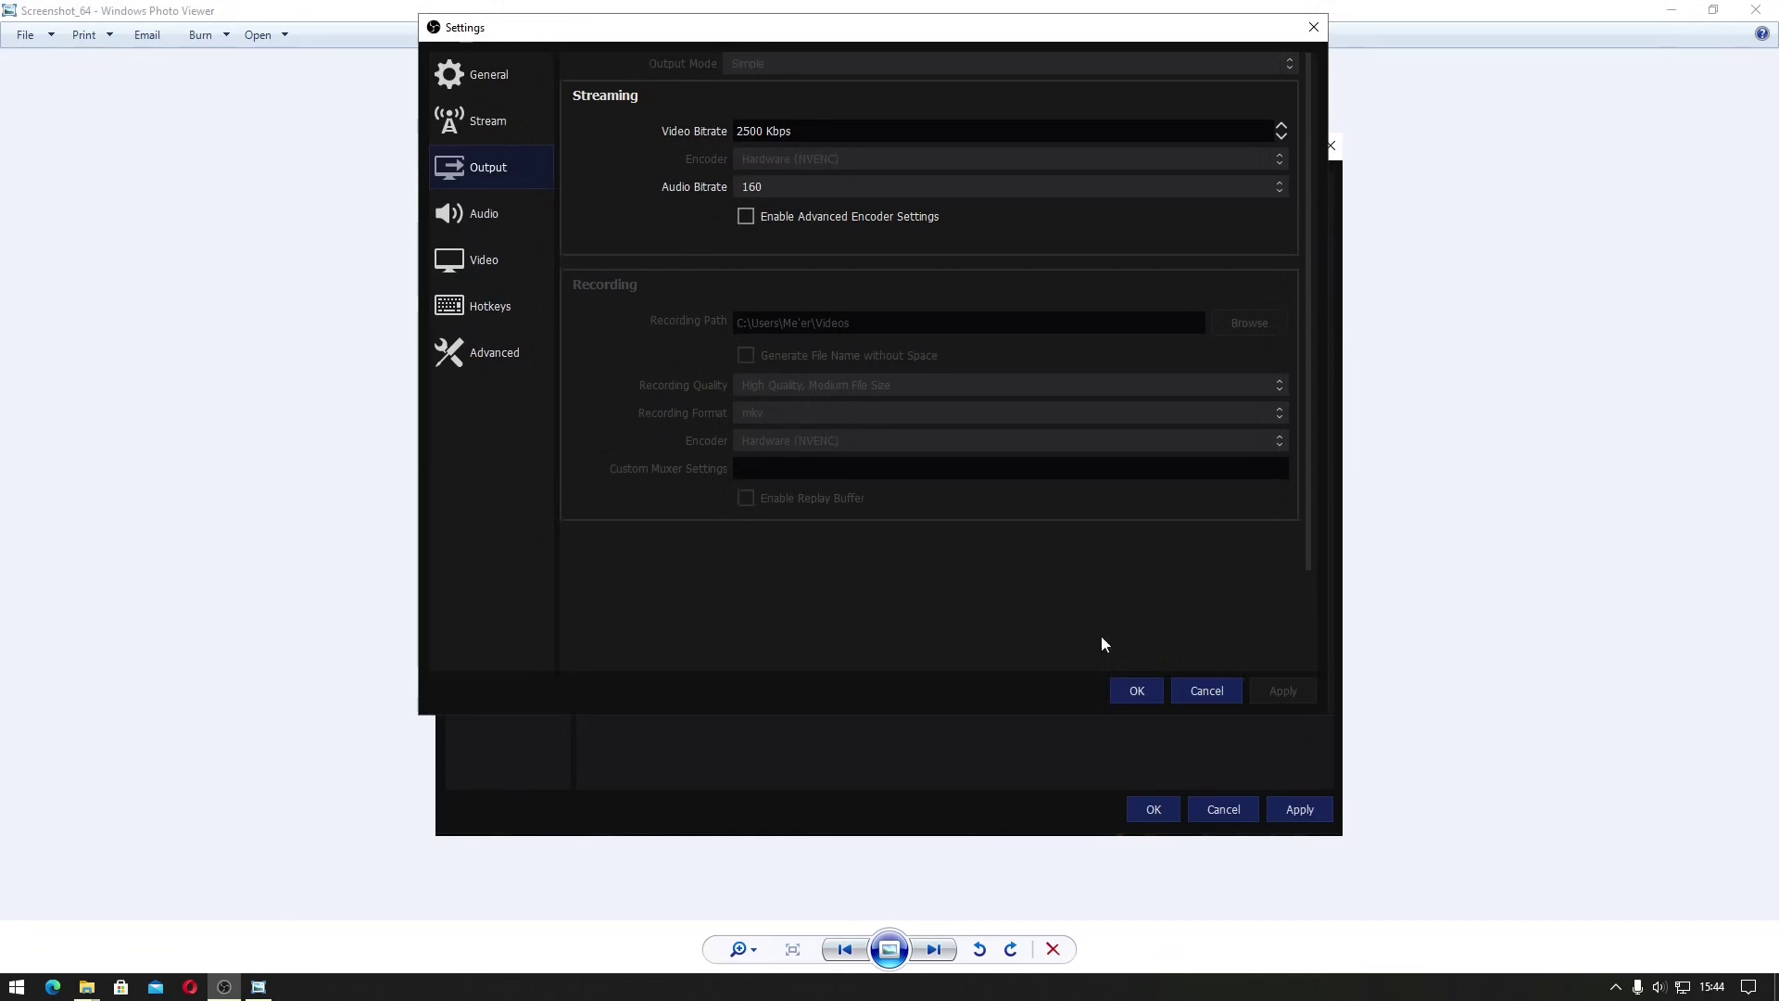
left_click(1209, 692)
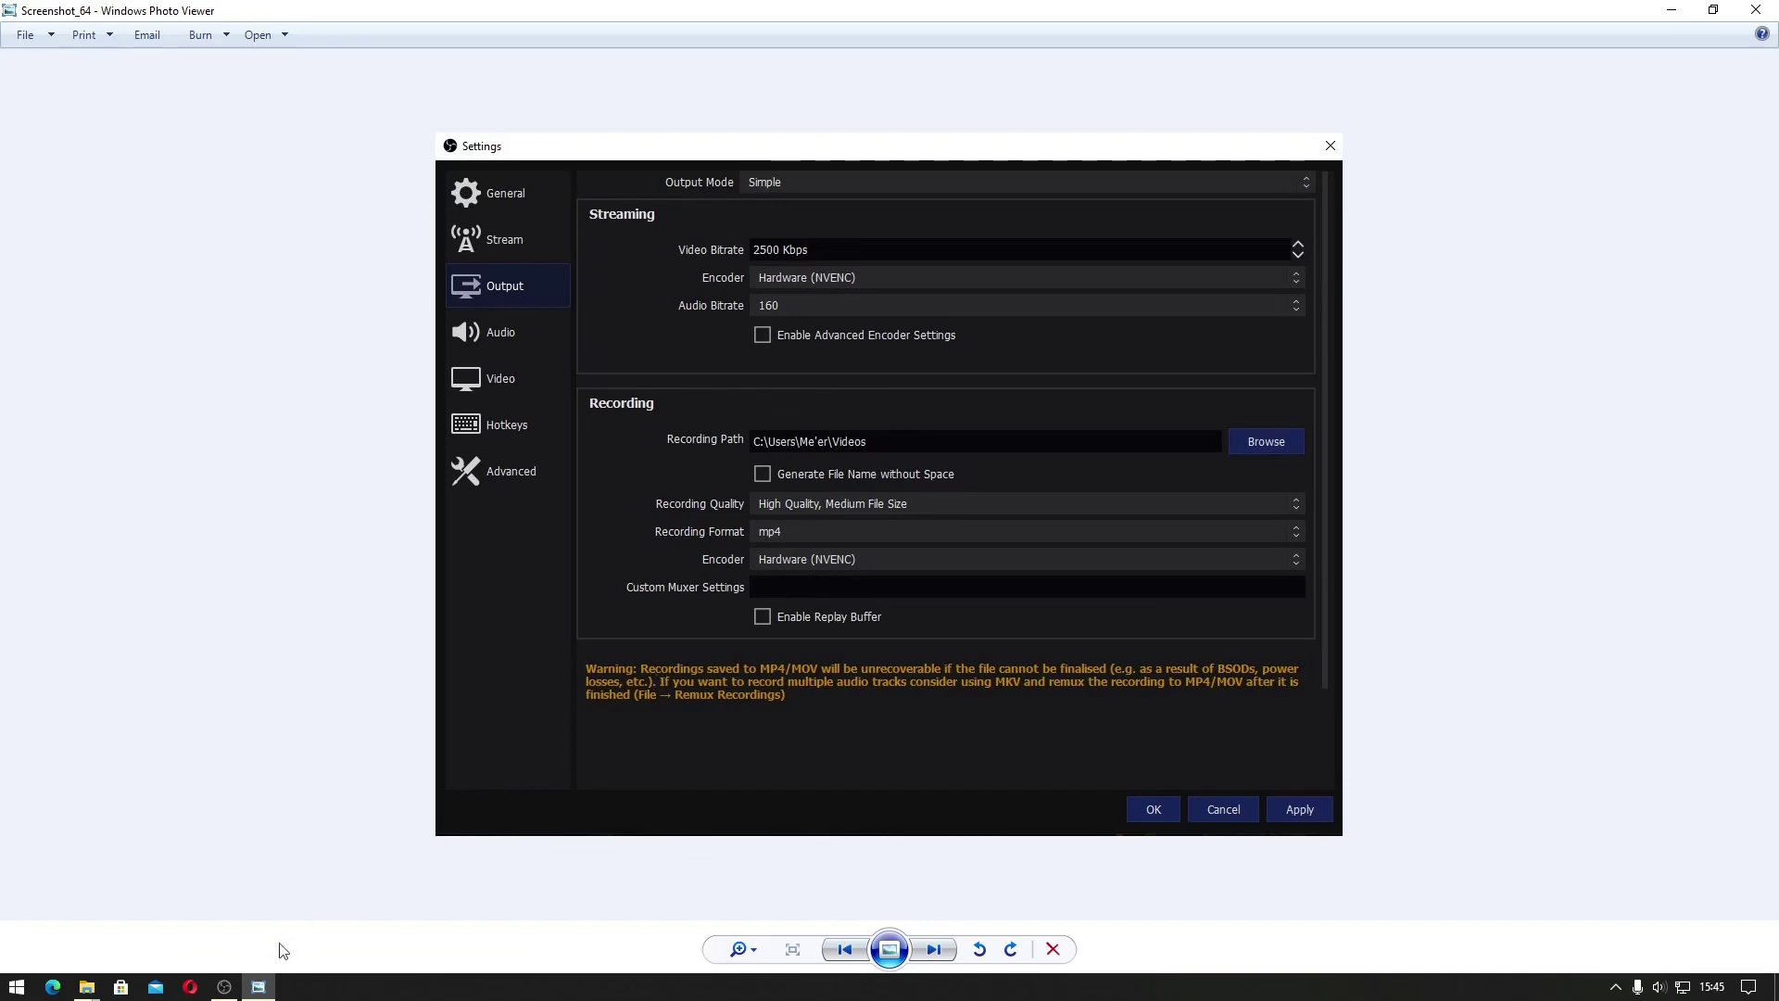
left_click(224, 986)
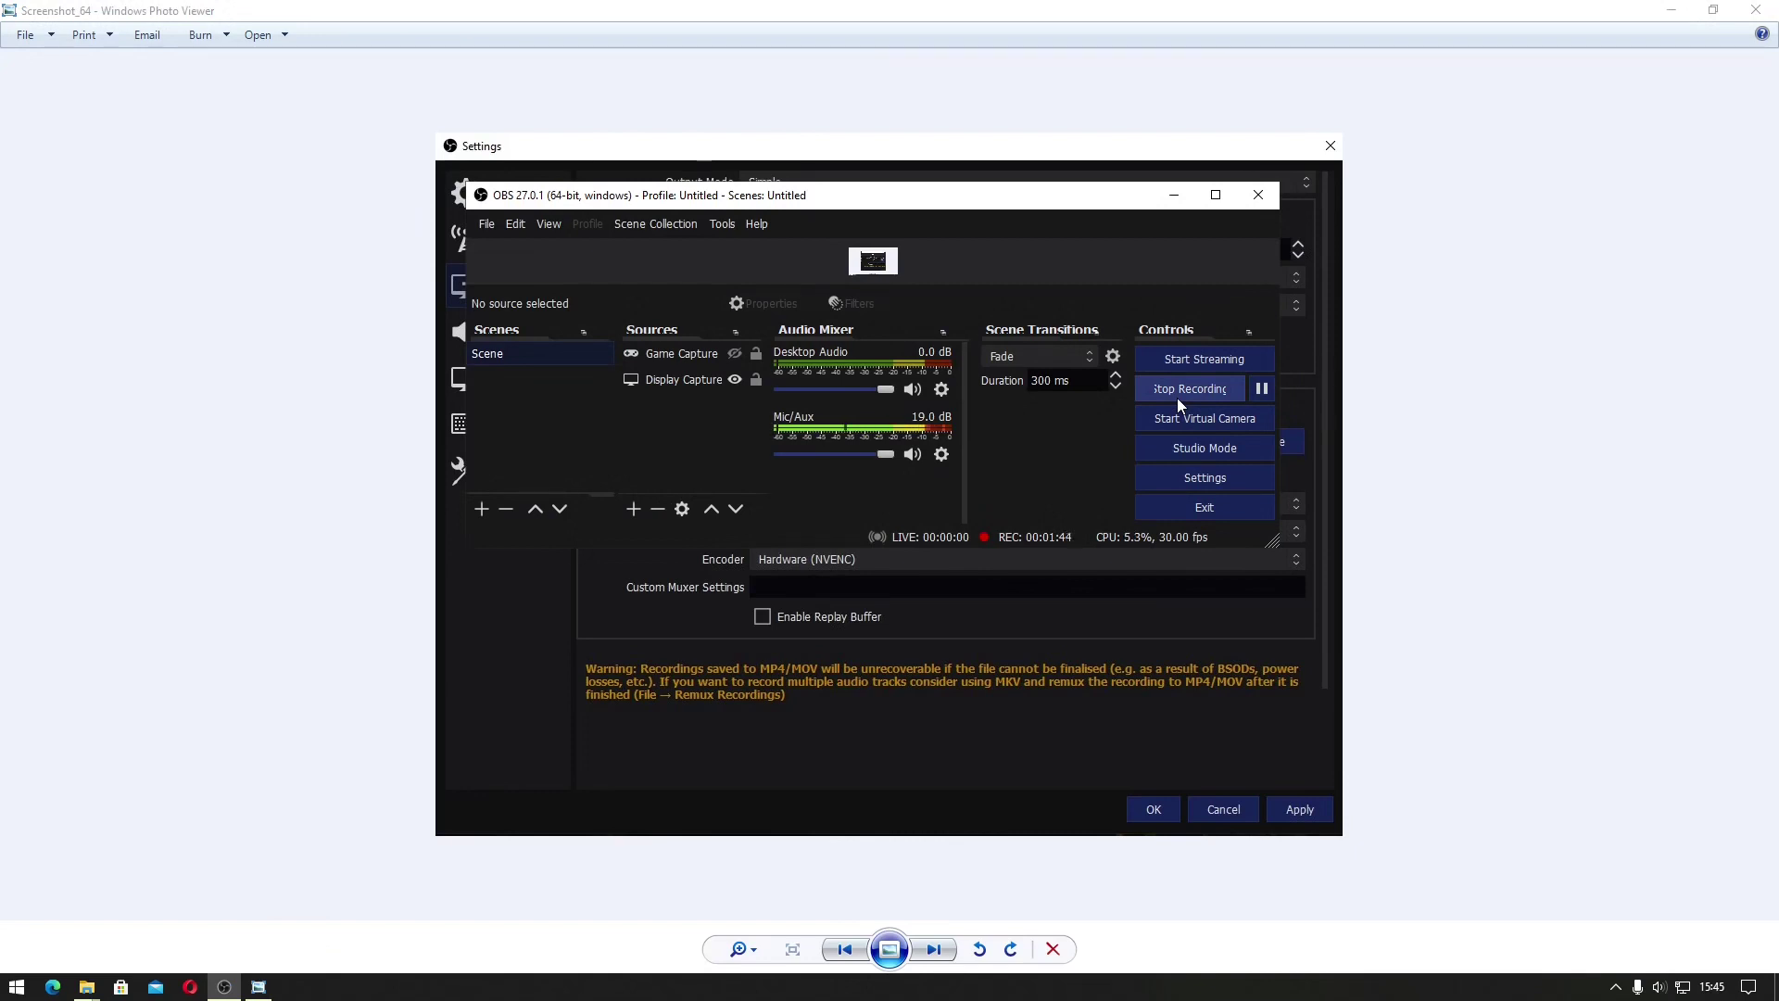
left_click(1080, 682)
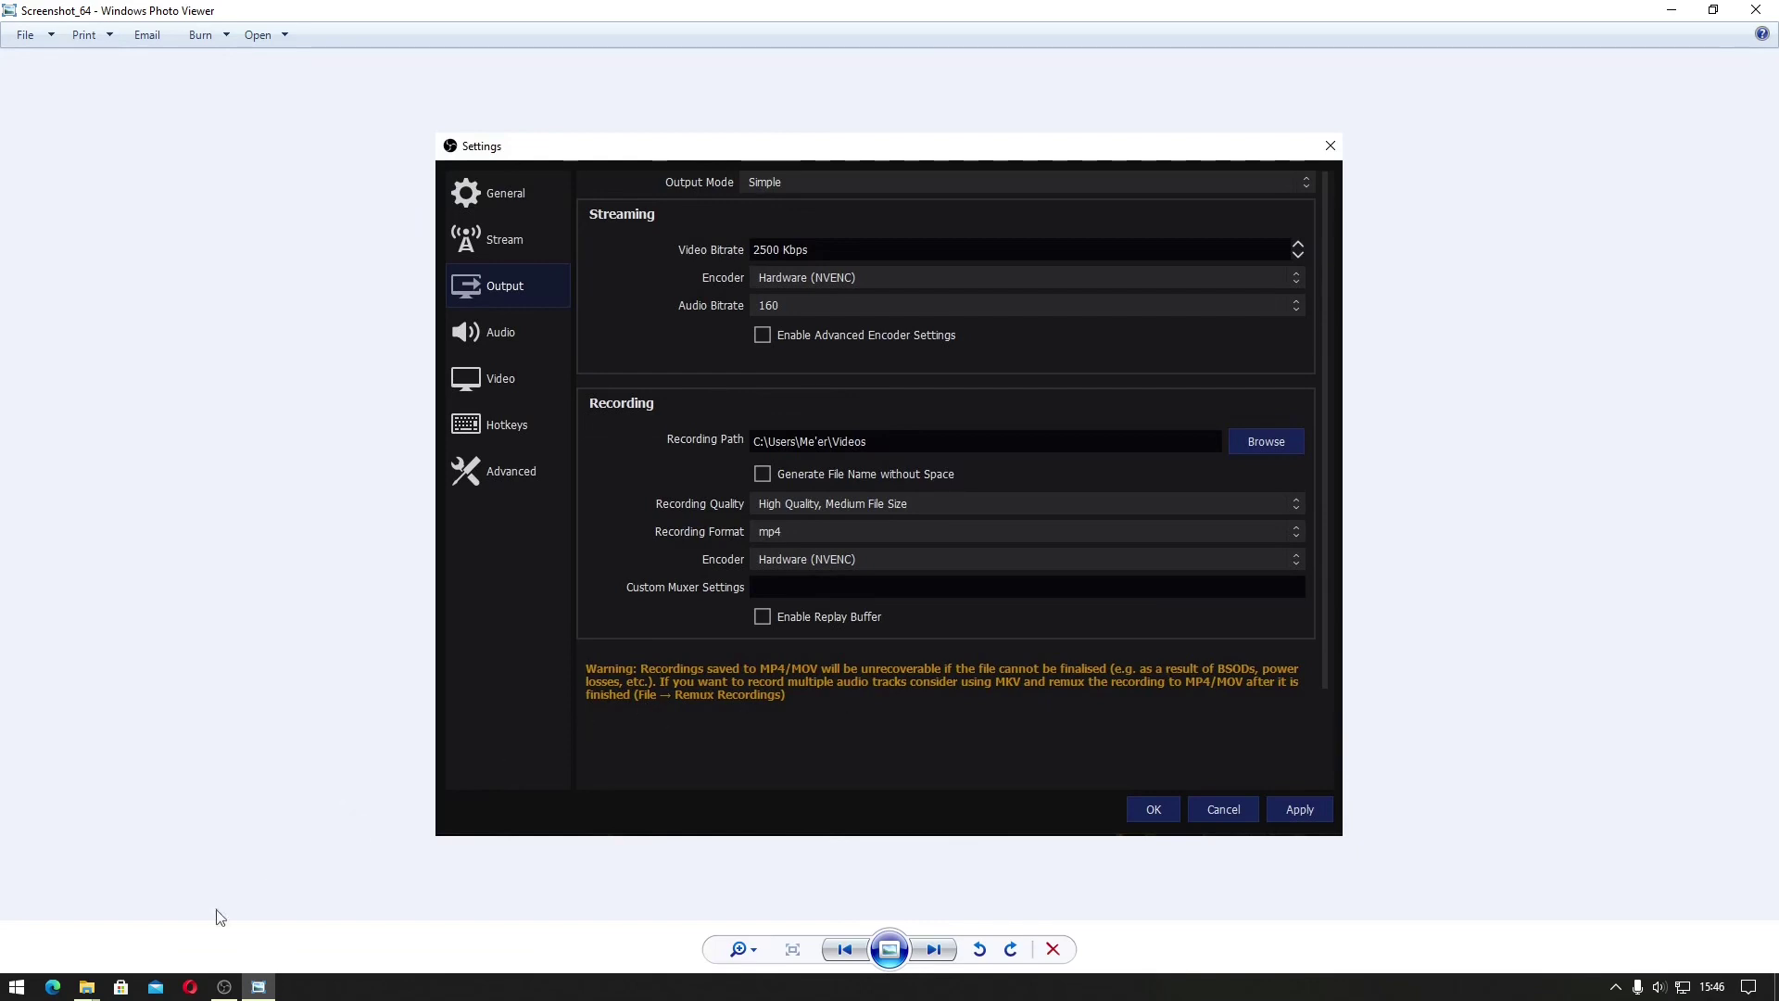
Switch to the Videos folder in File Explorer and inspect the lengths of file mp4 corrupt and file mkv corrupt
mouse_move(82, 990)
left_click(150, 922)
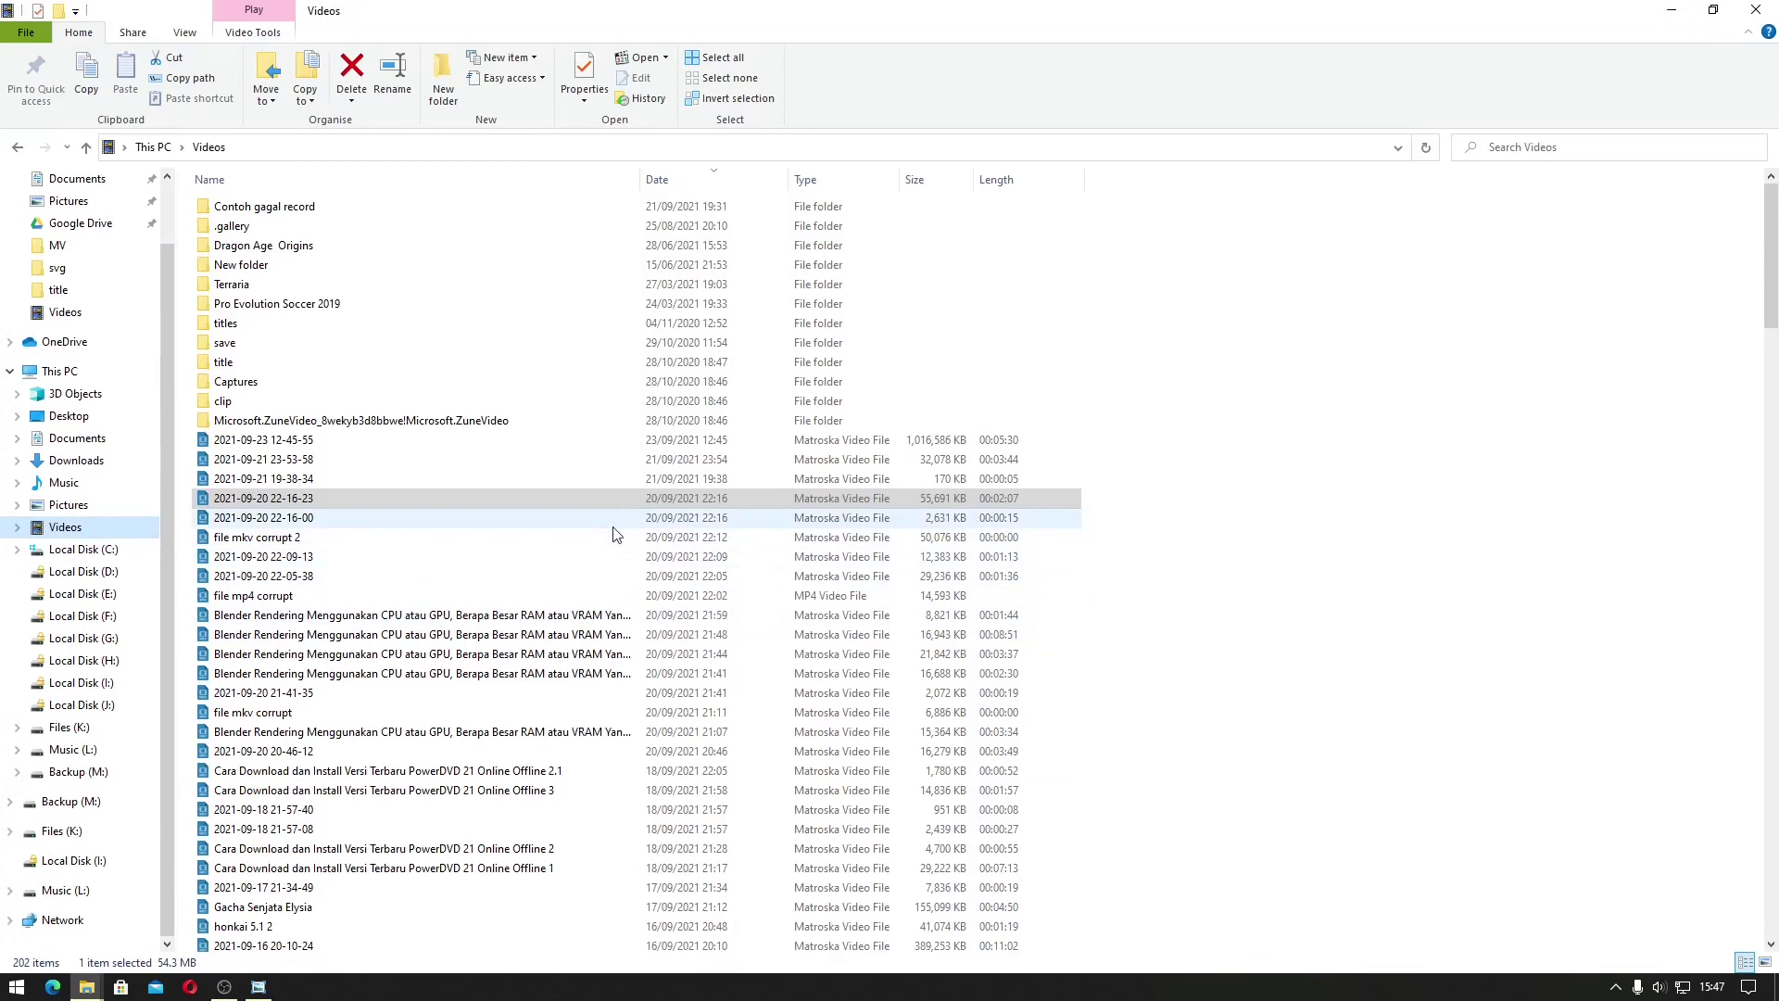
left_click(470, 596)
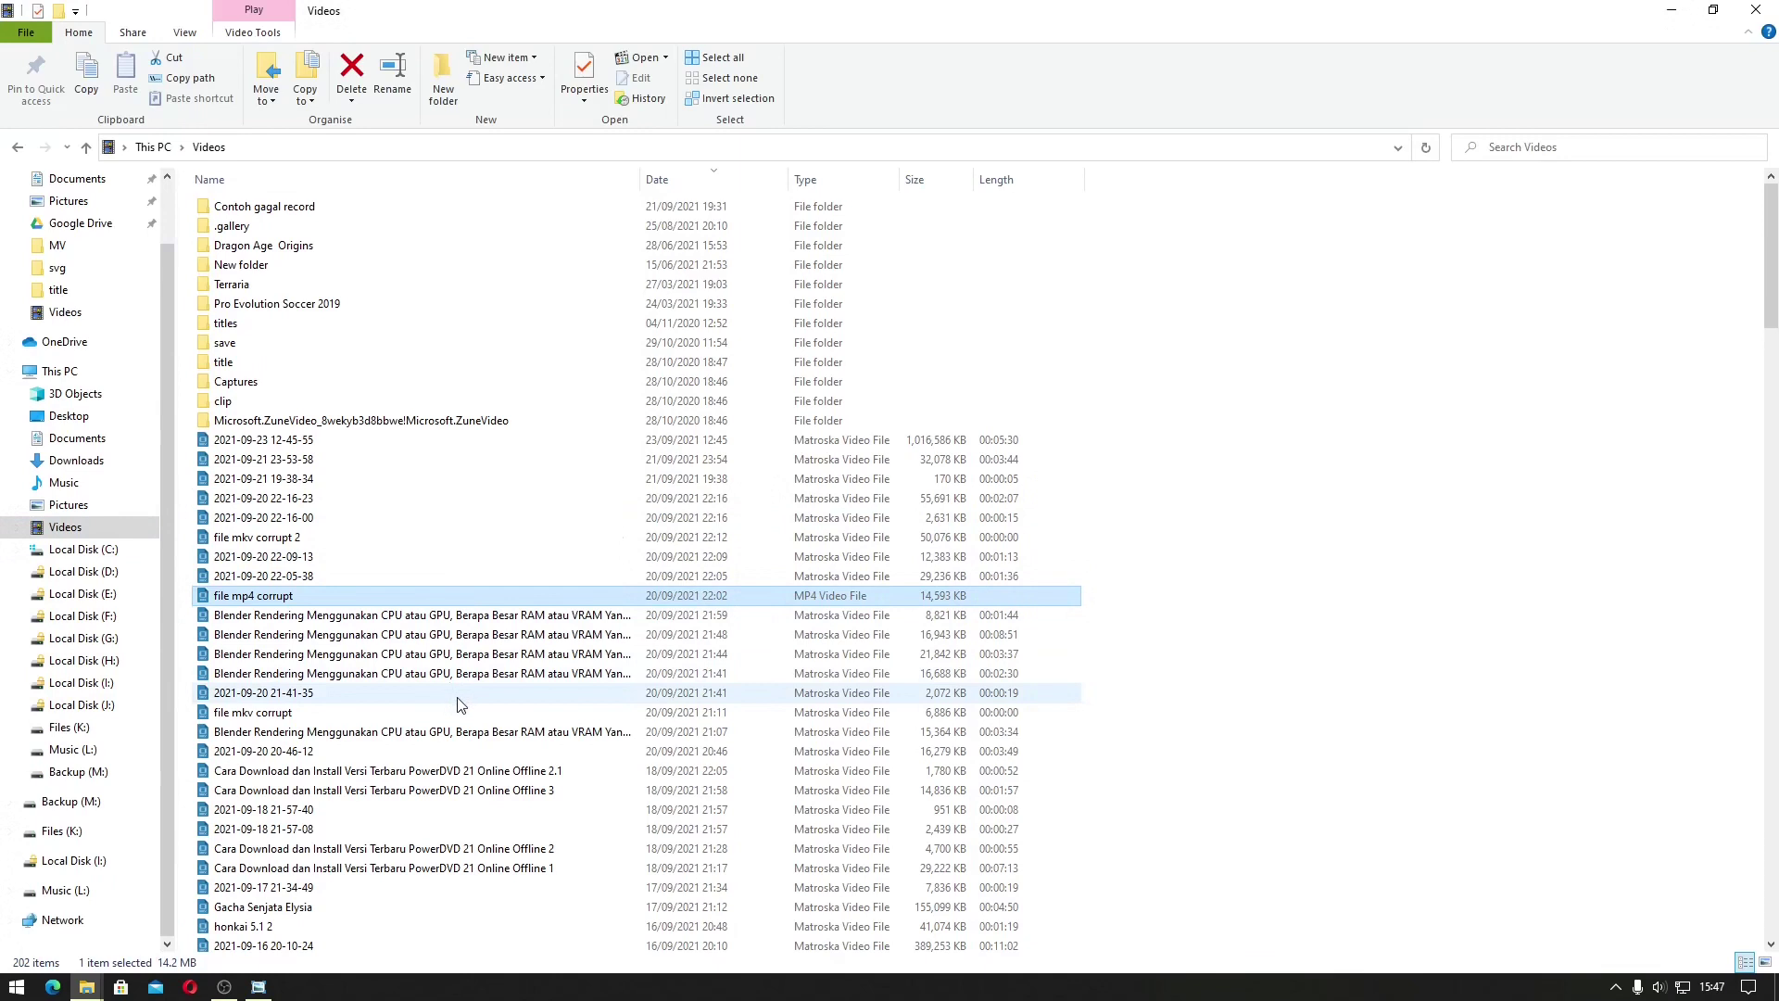
left_click(290, 713)
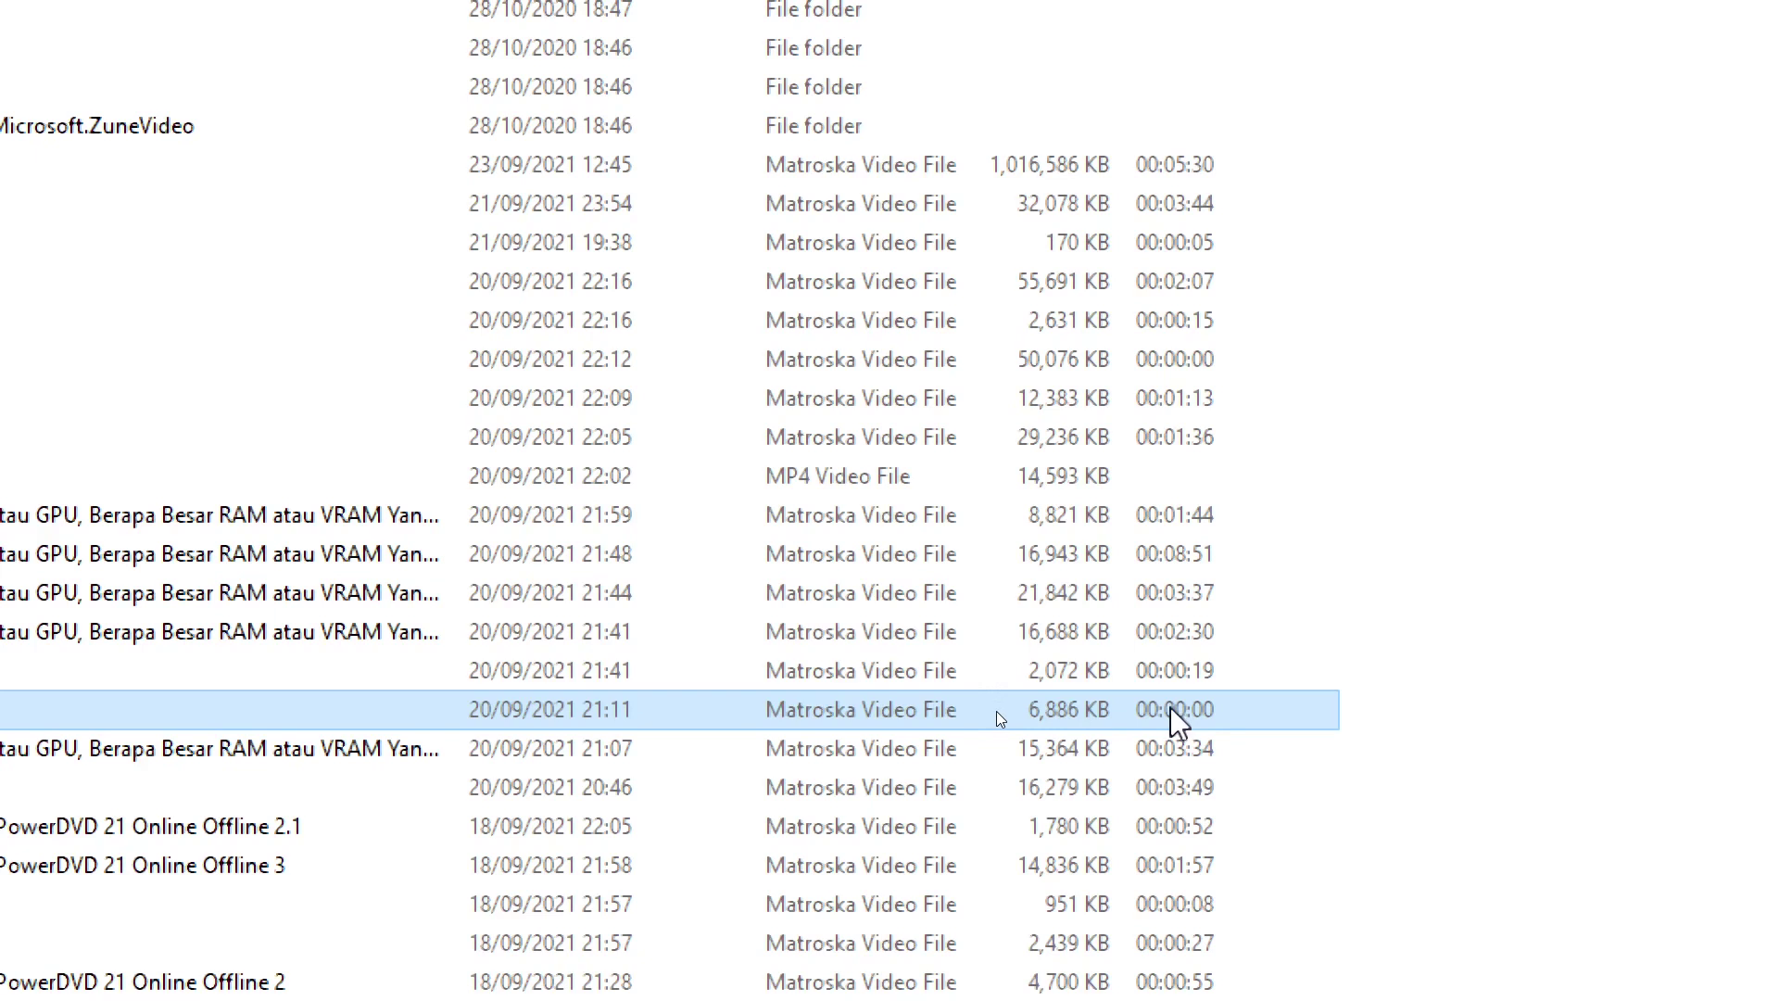
key("super+minus")
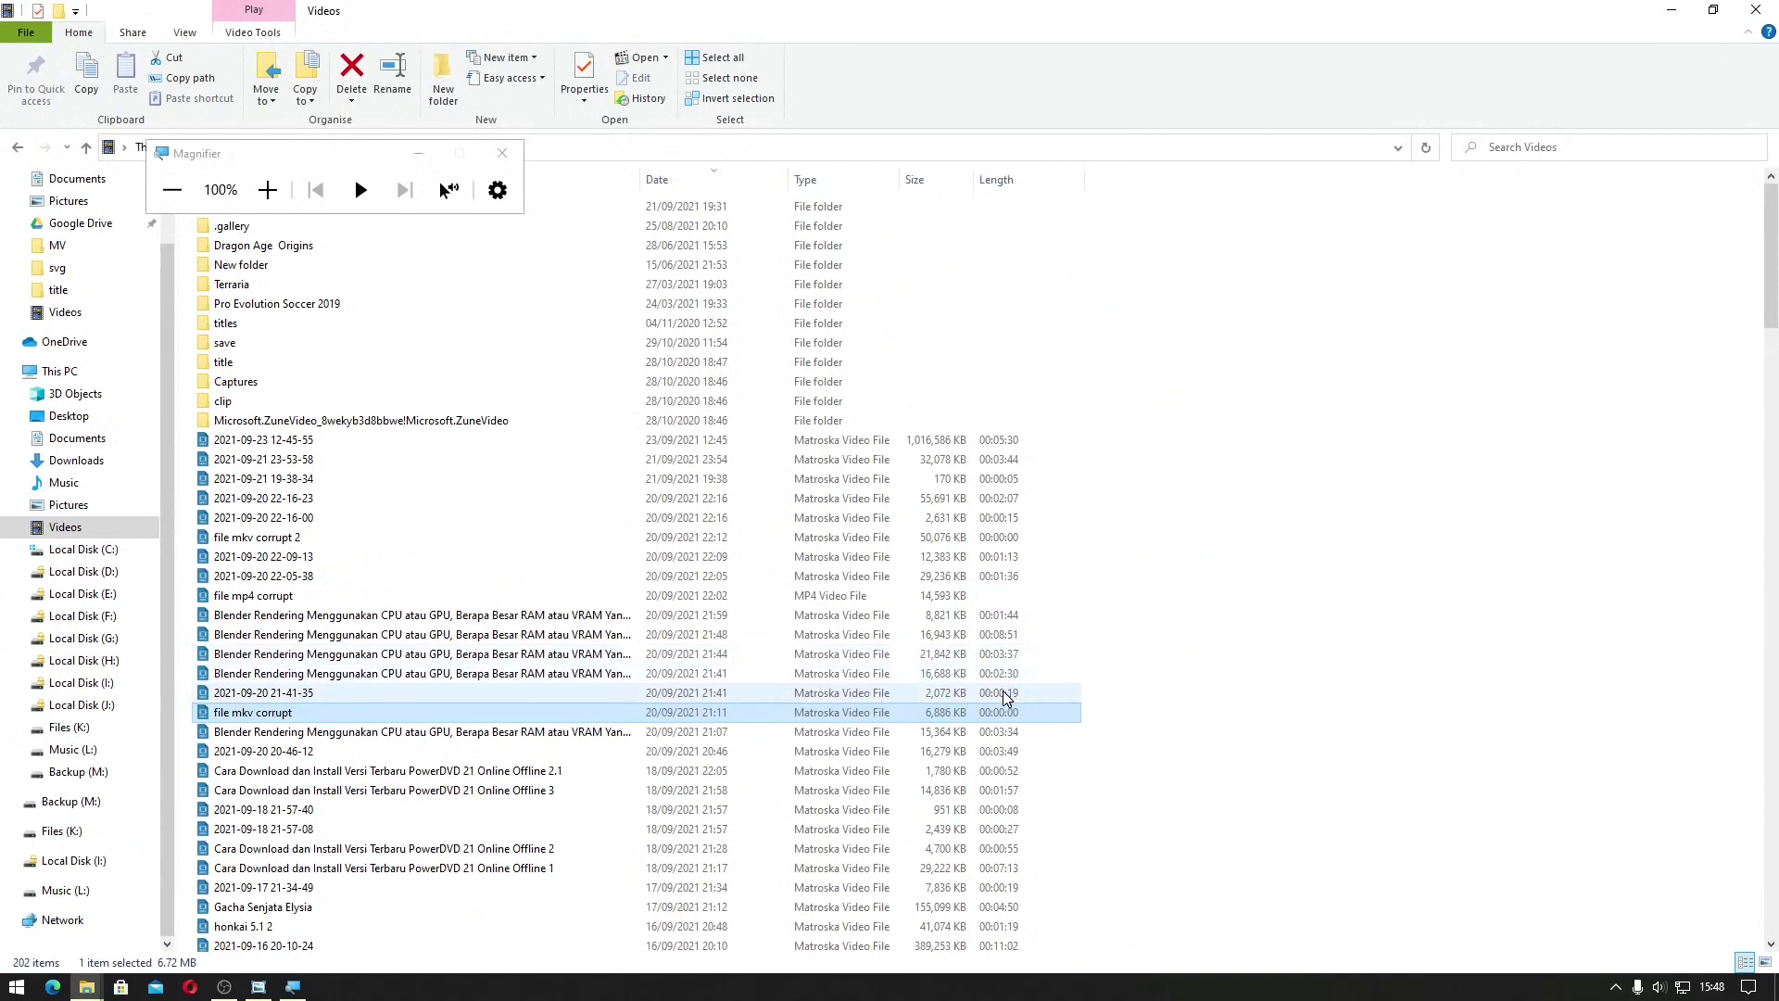
Play file mkv corrupt in the media player and skip to about 01:33
double_click(252, 718)
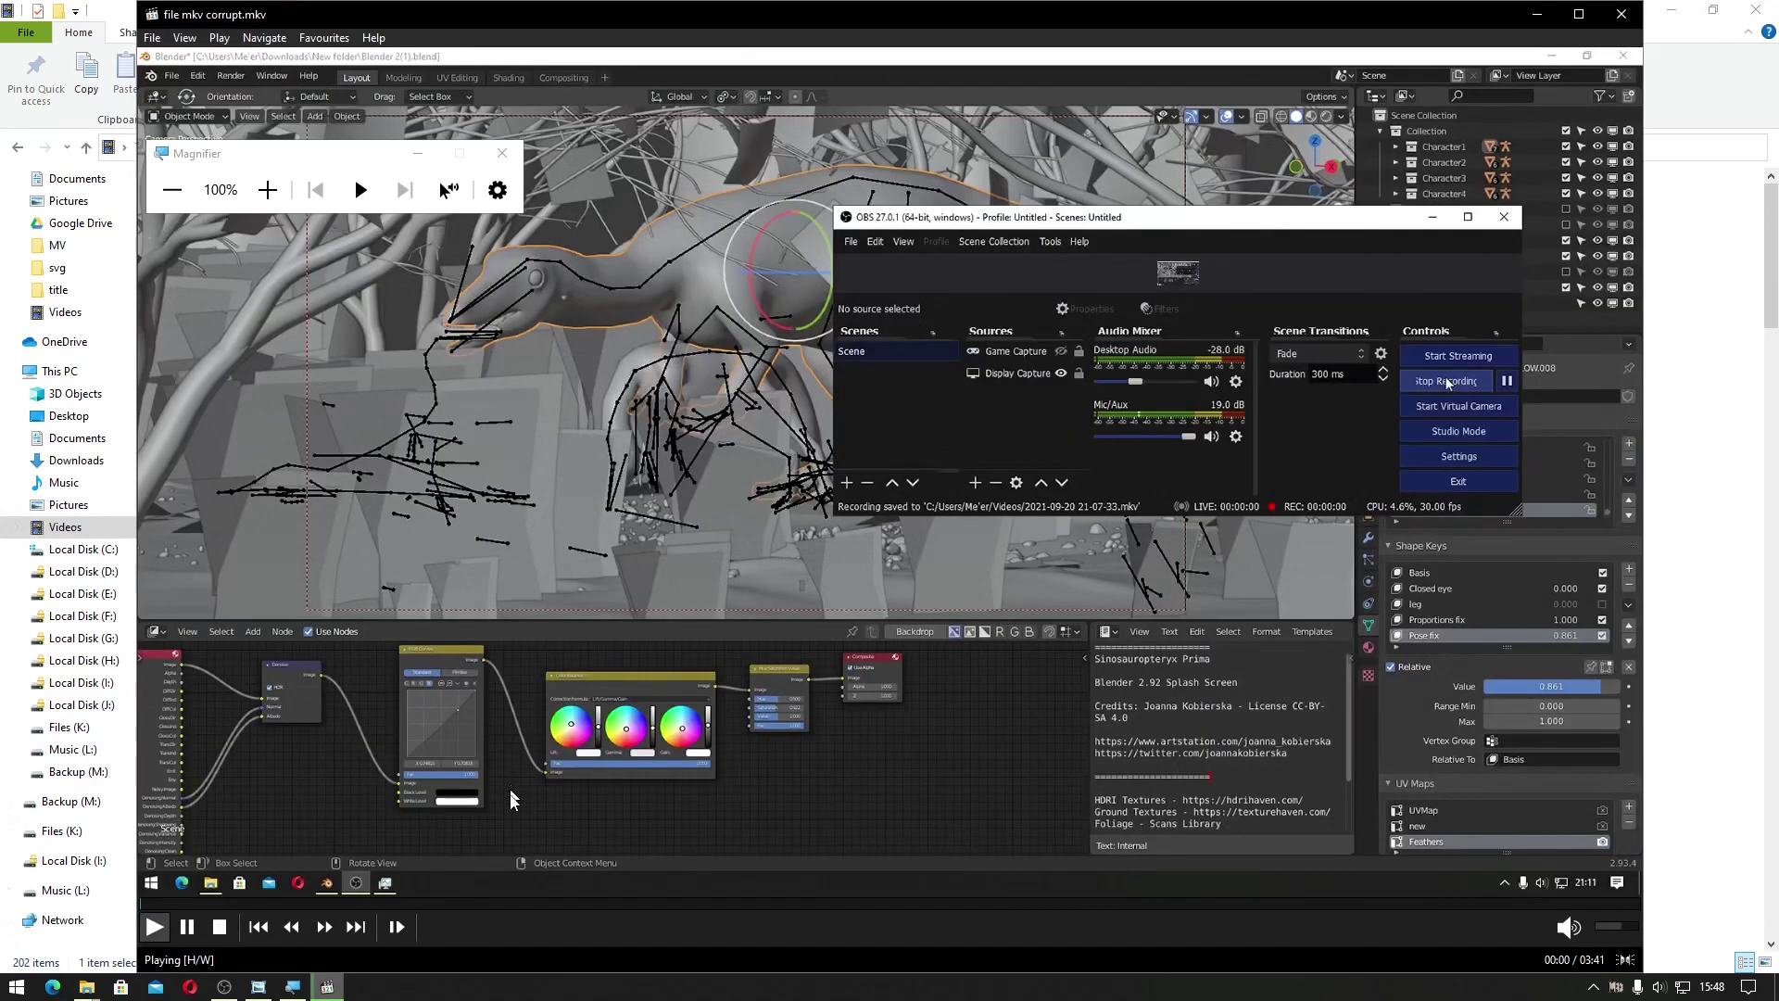
left_click(543, 904)
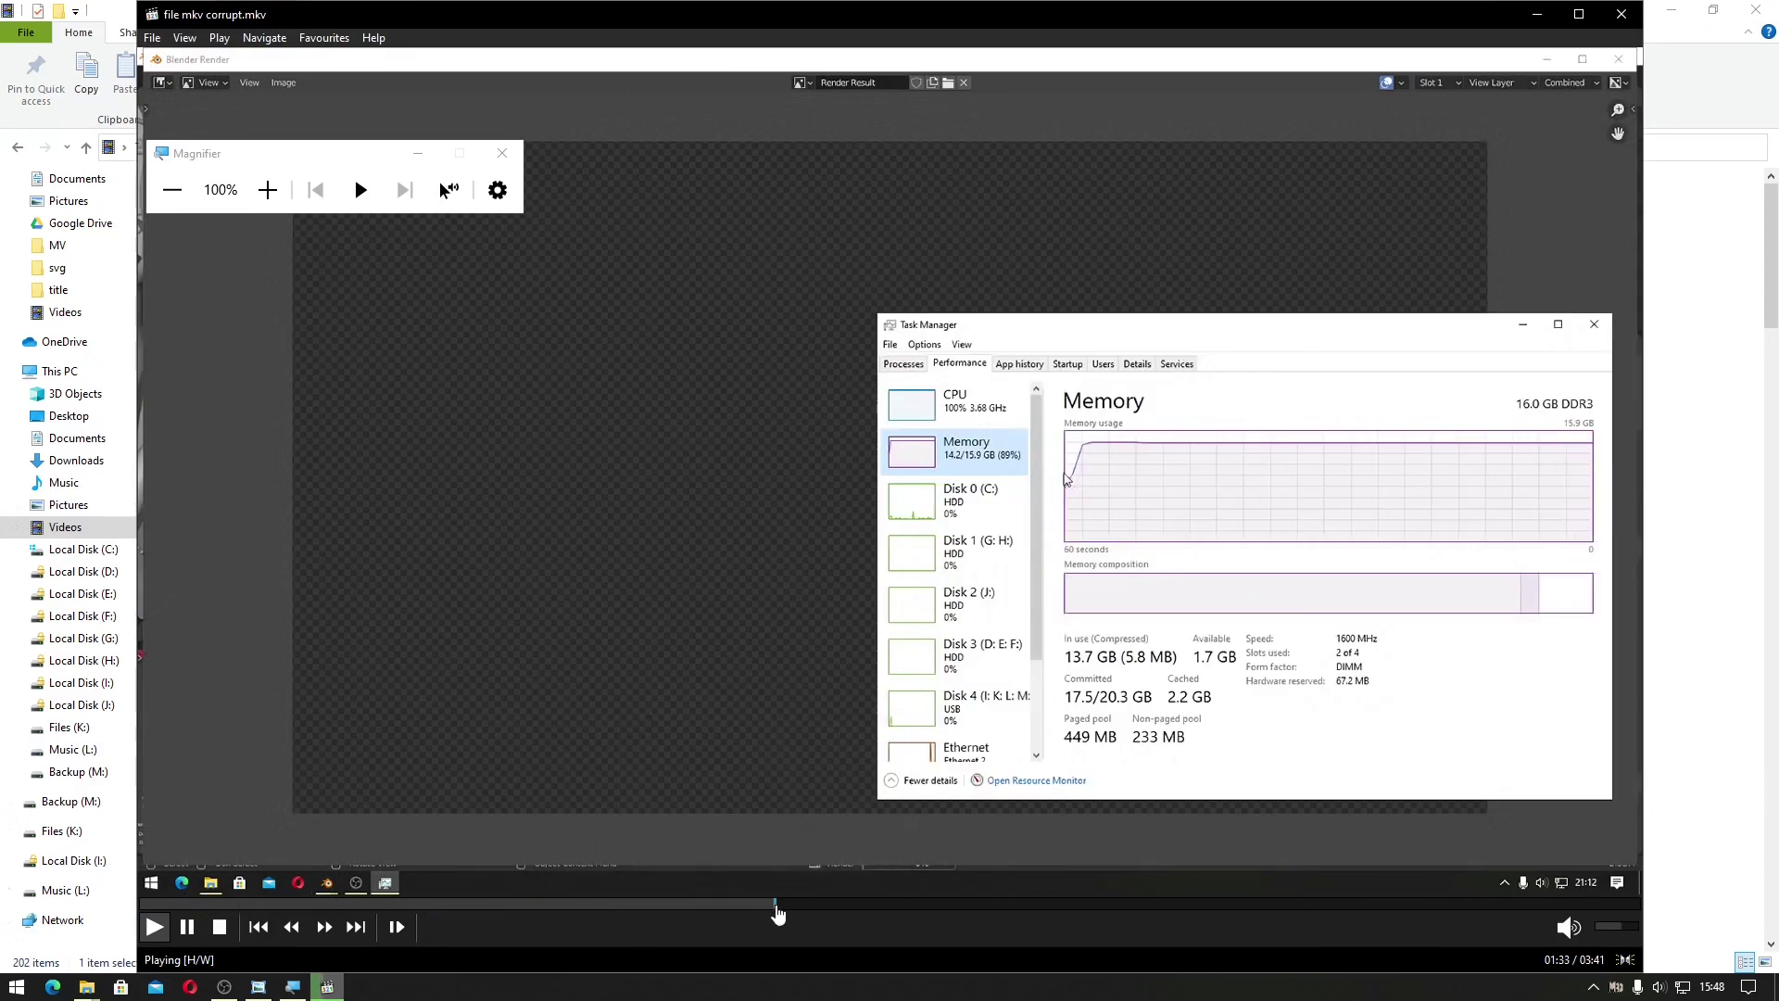
left_click(778, 912)
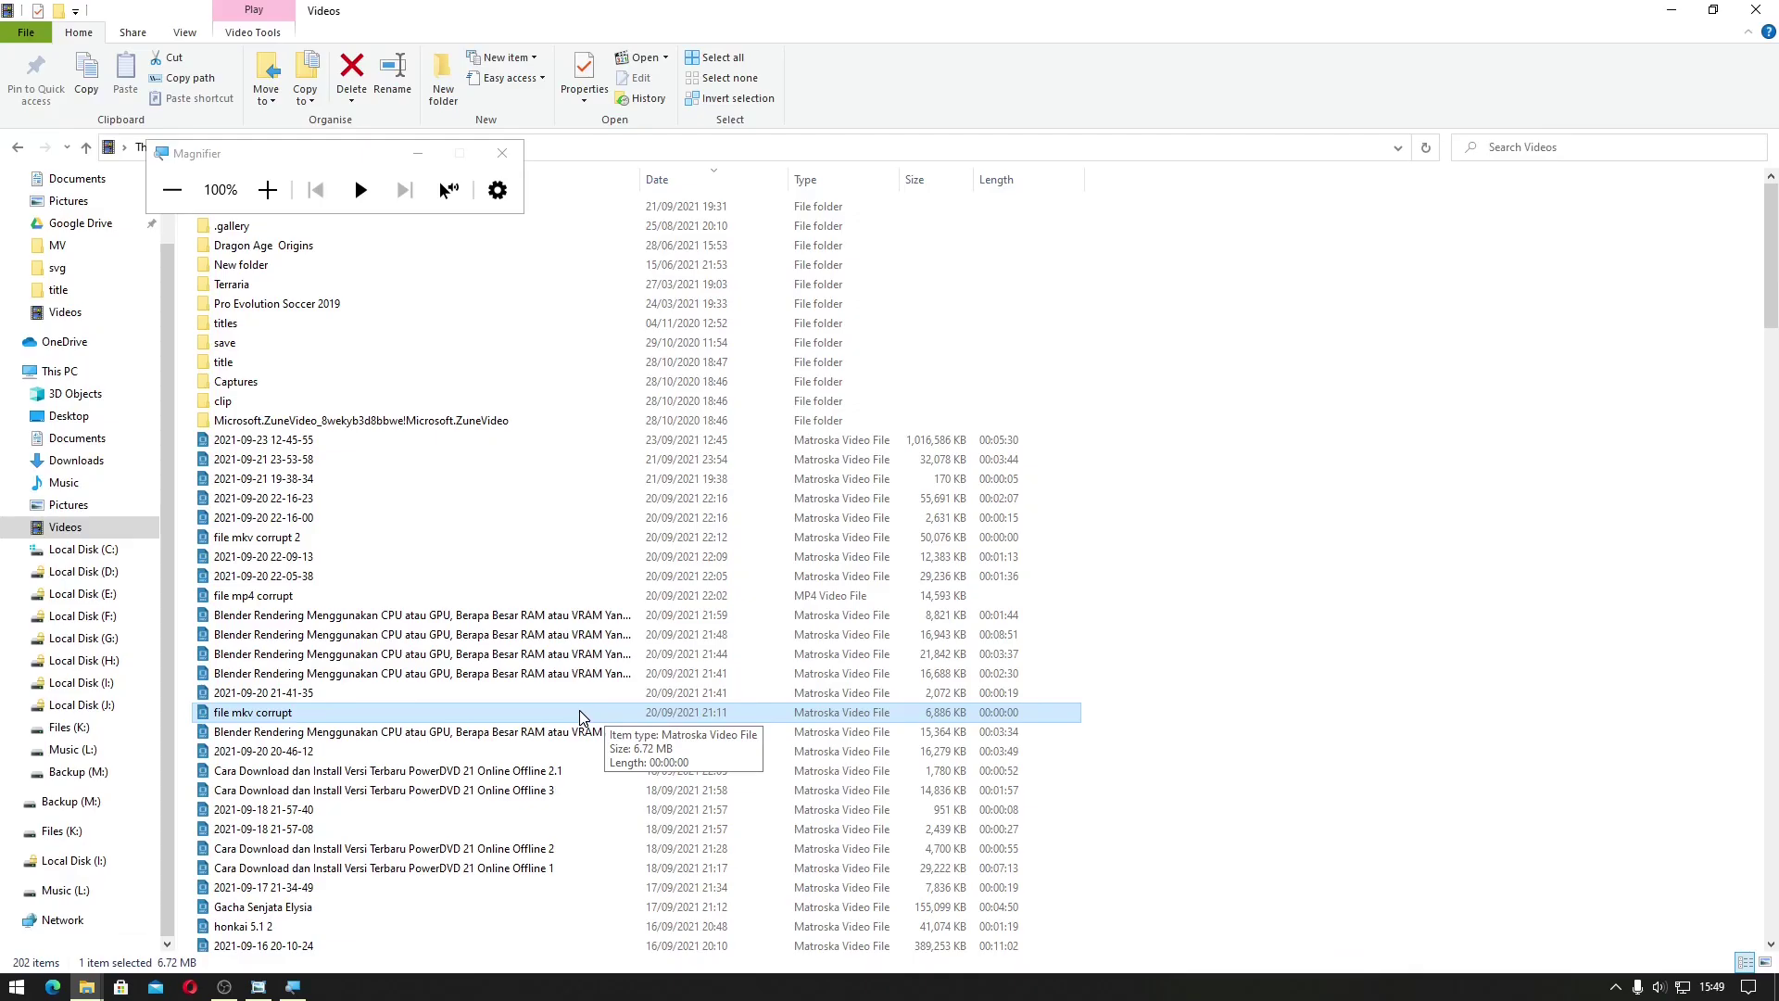
Launch Kdenlive and try to import file mkv corrupt from the Videos folder into the project bin
key("super")
left_click(533, 820)
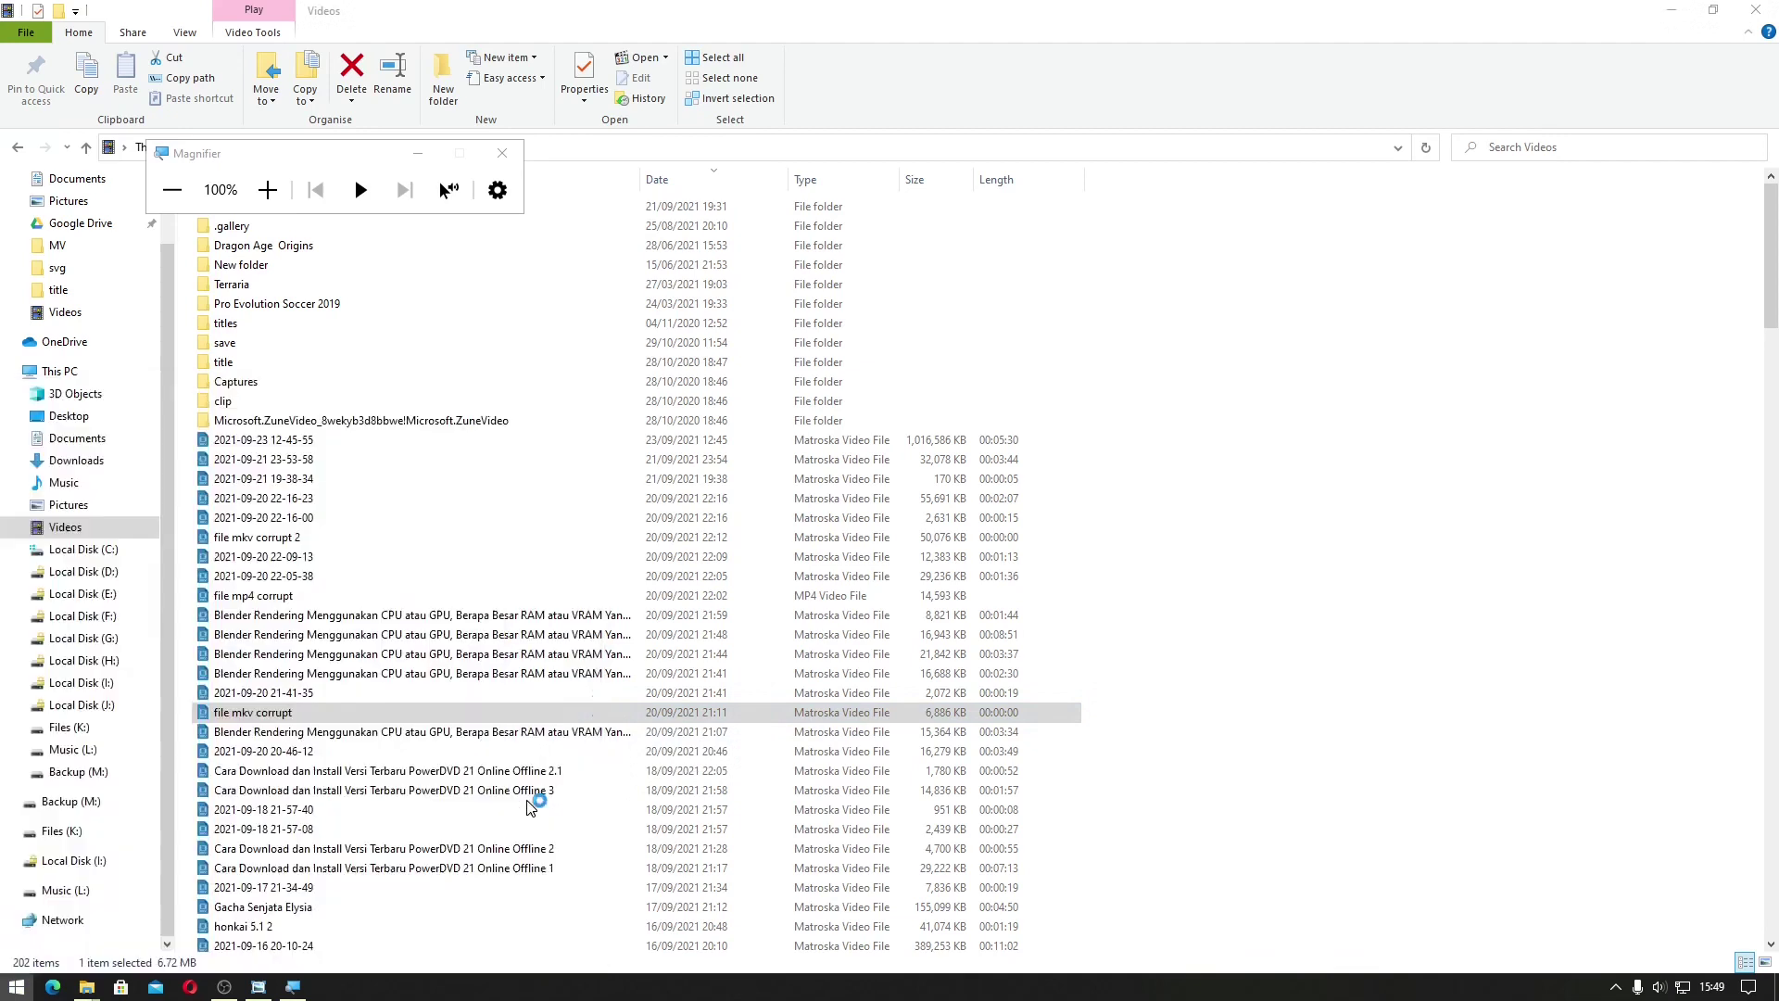
left_click_drag(774, 524, 271, 375)
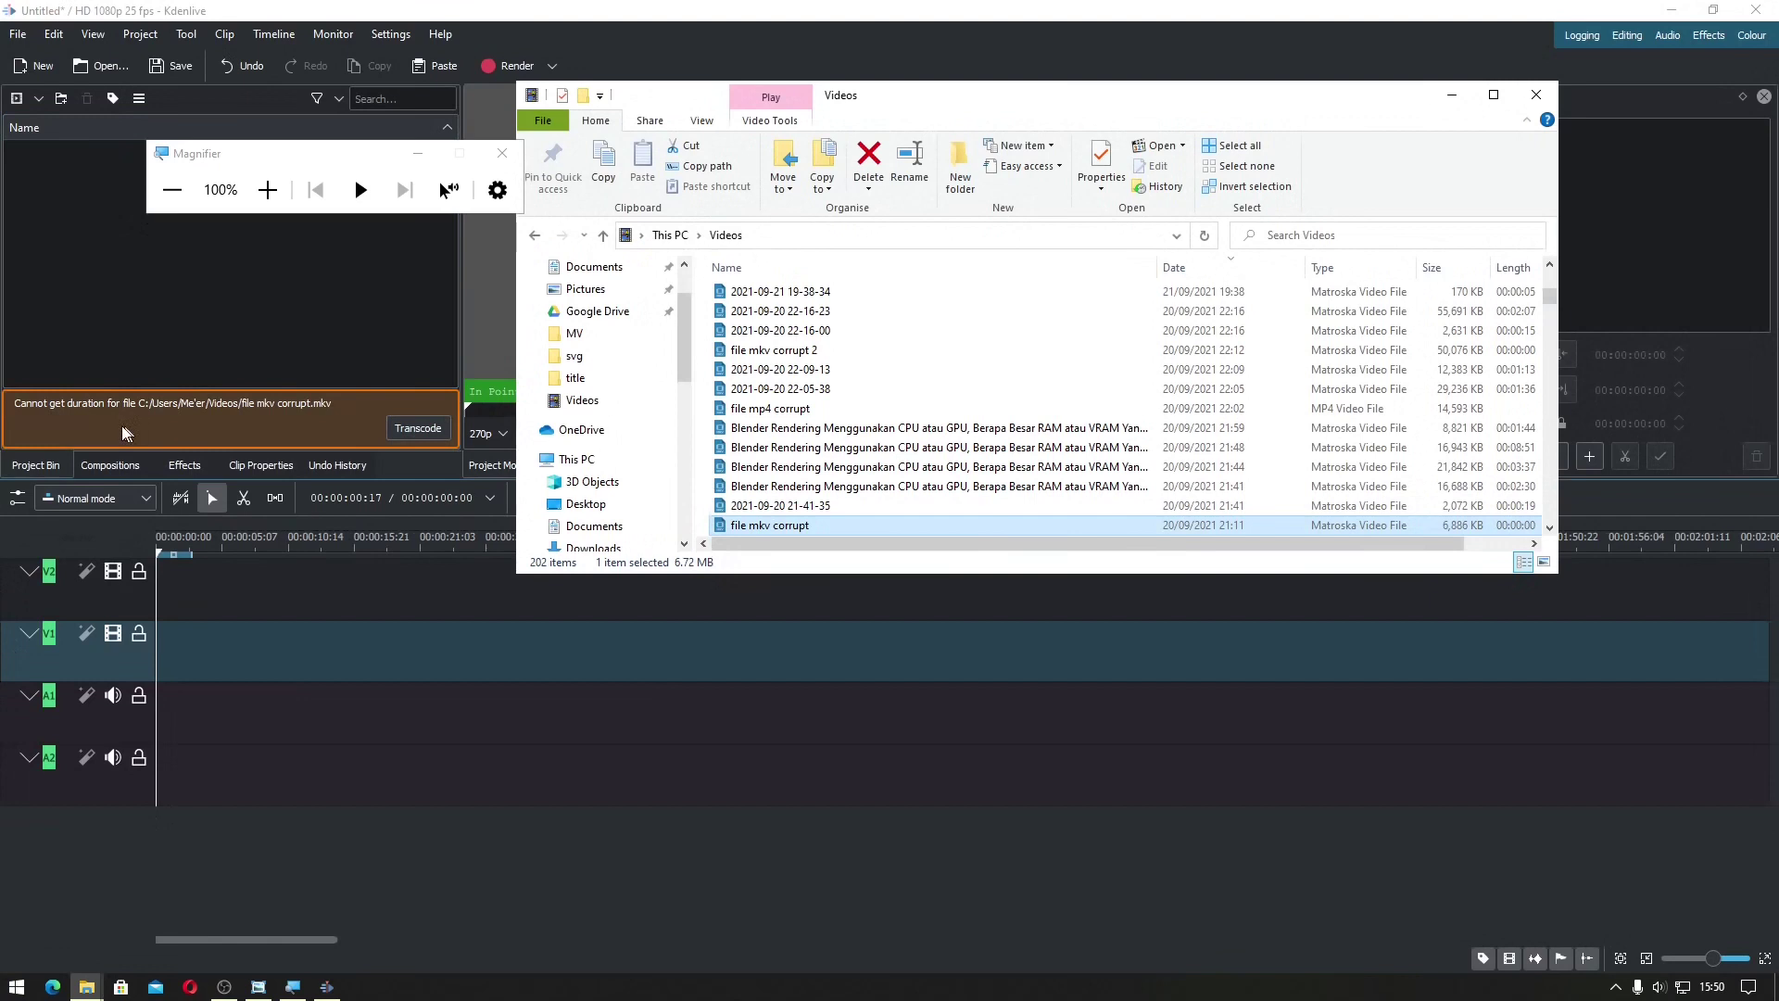
left_click(27, 415)
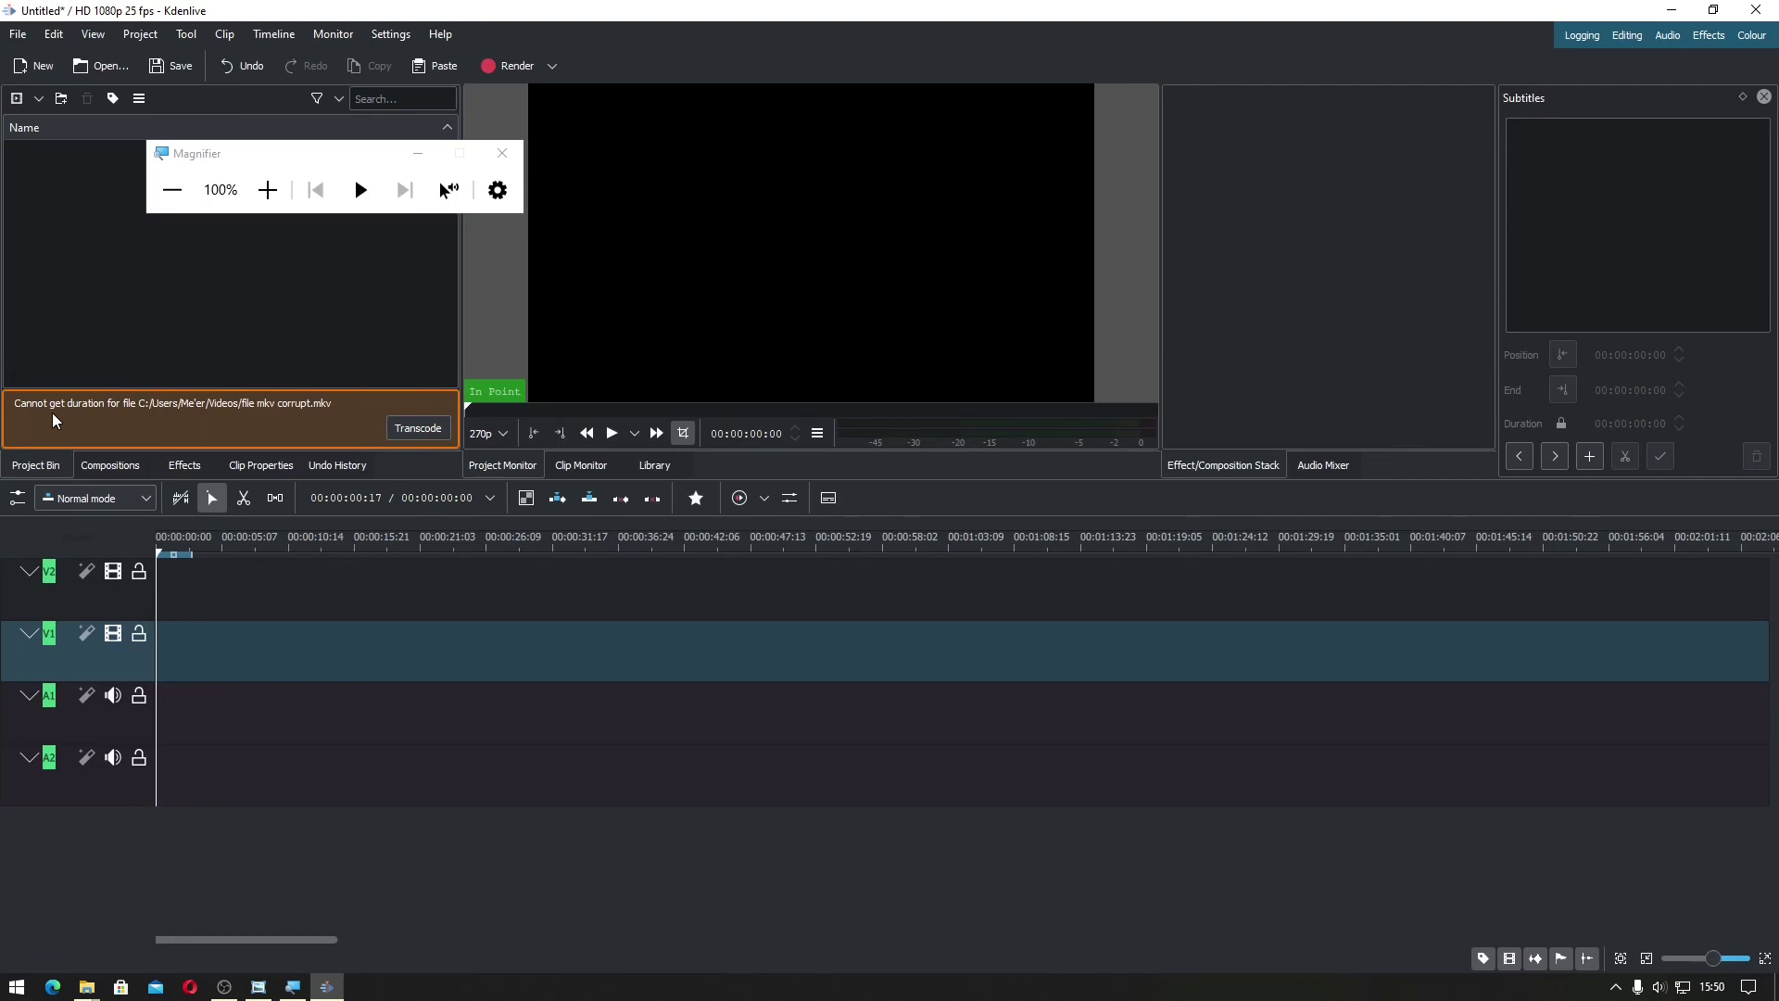
Switch to Windows Photo Viewer and compare the recording format screenshots for mp4, mkv and mov
mouse_move(258, 987)
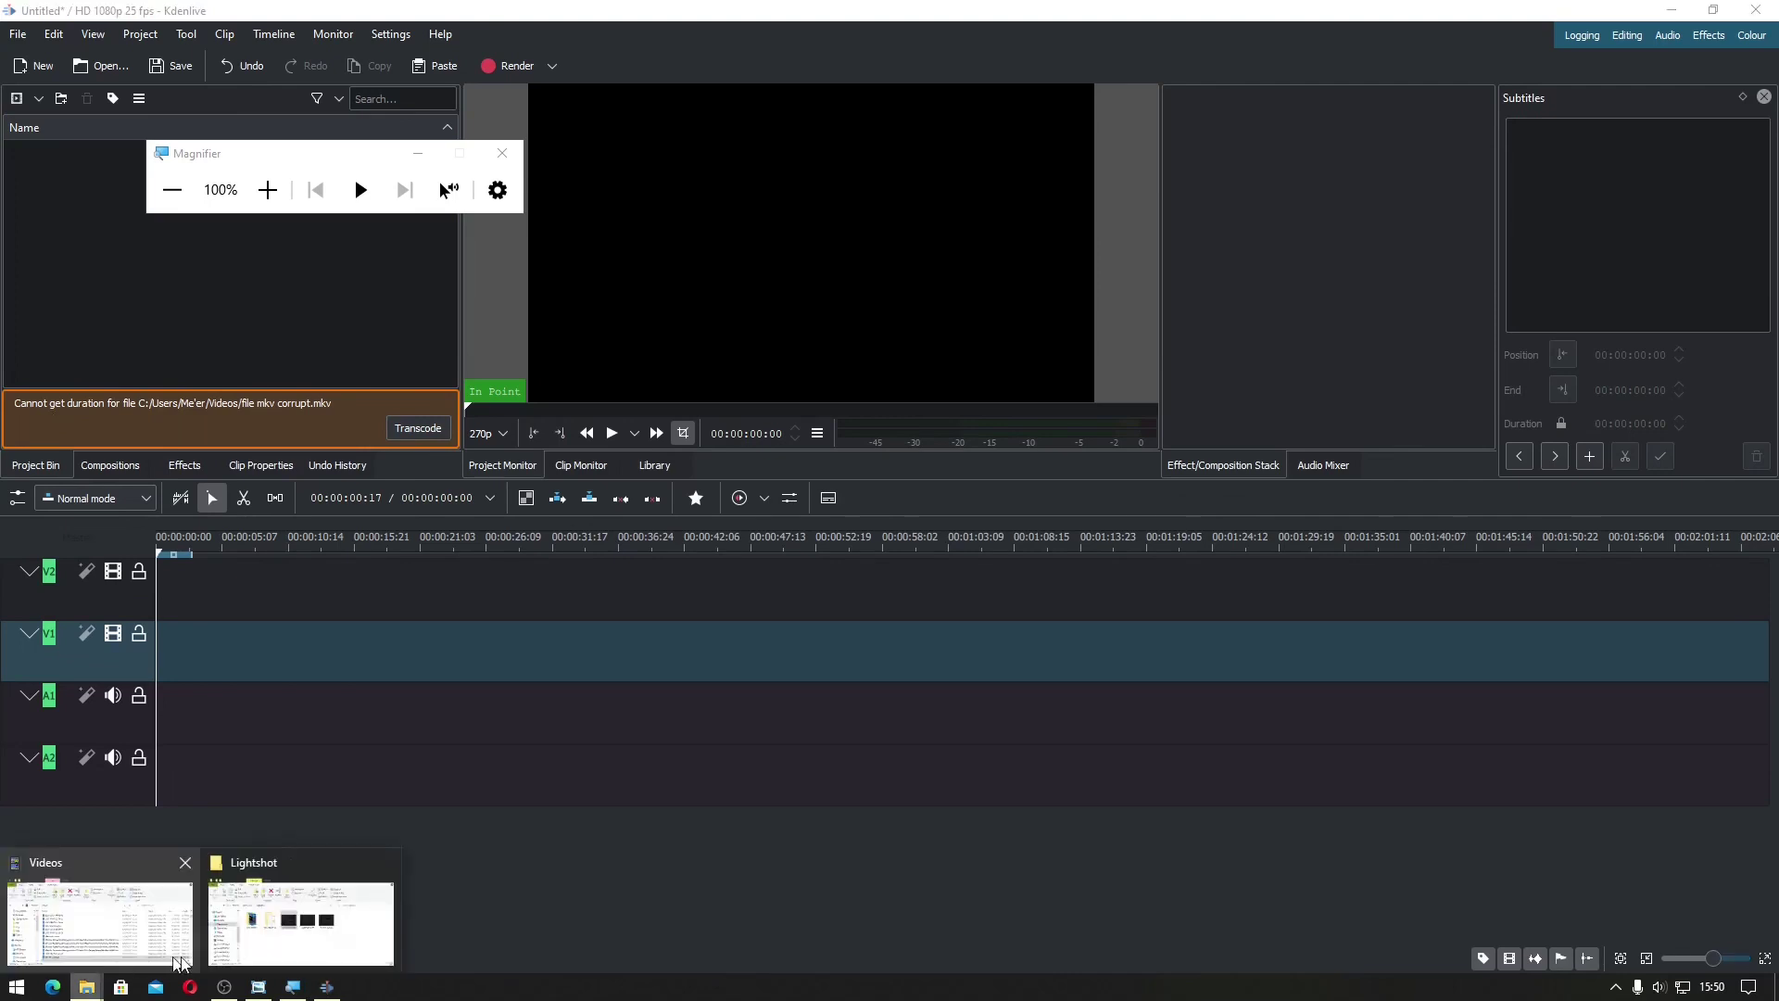
left_click(297, 950)
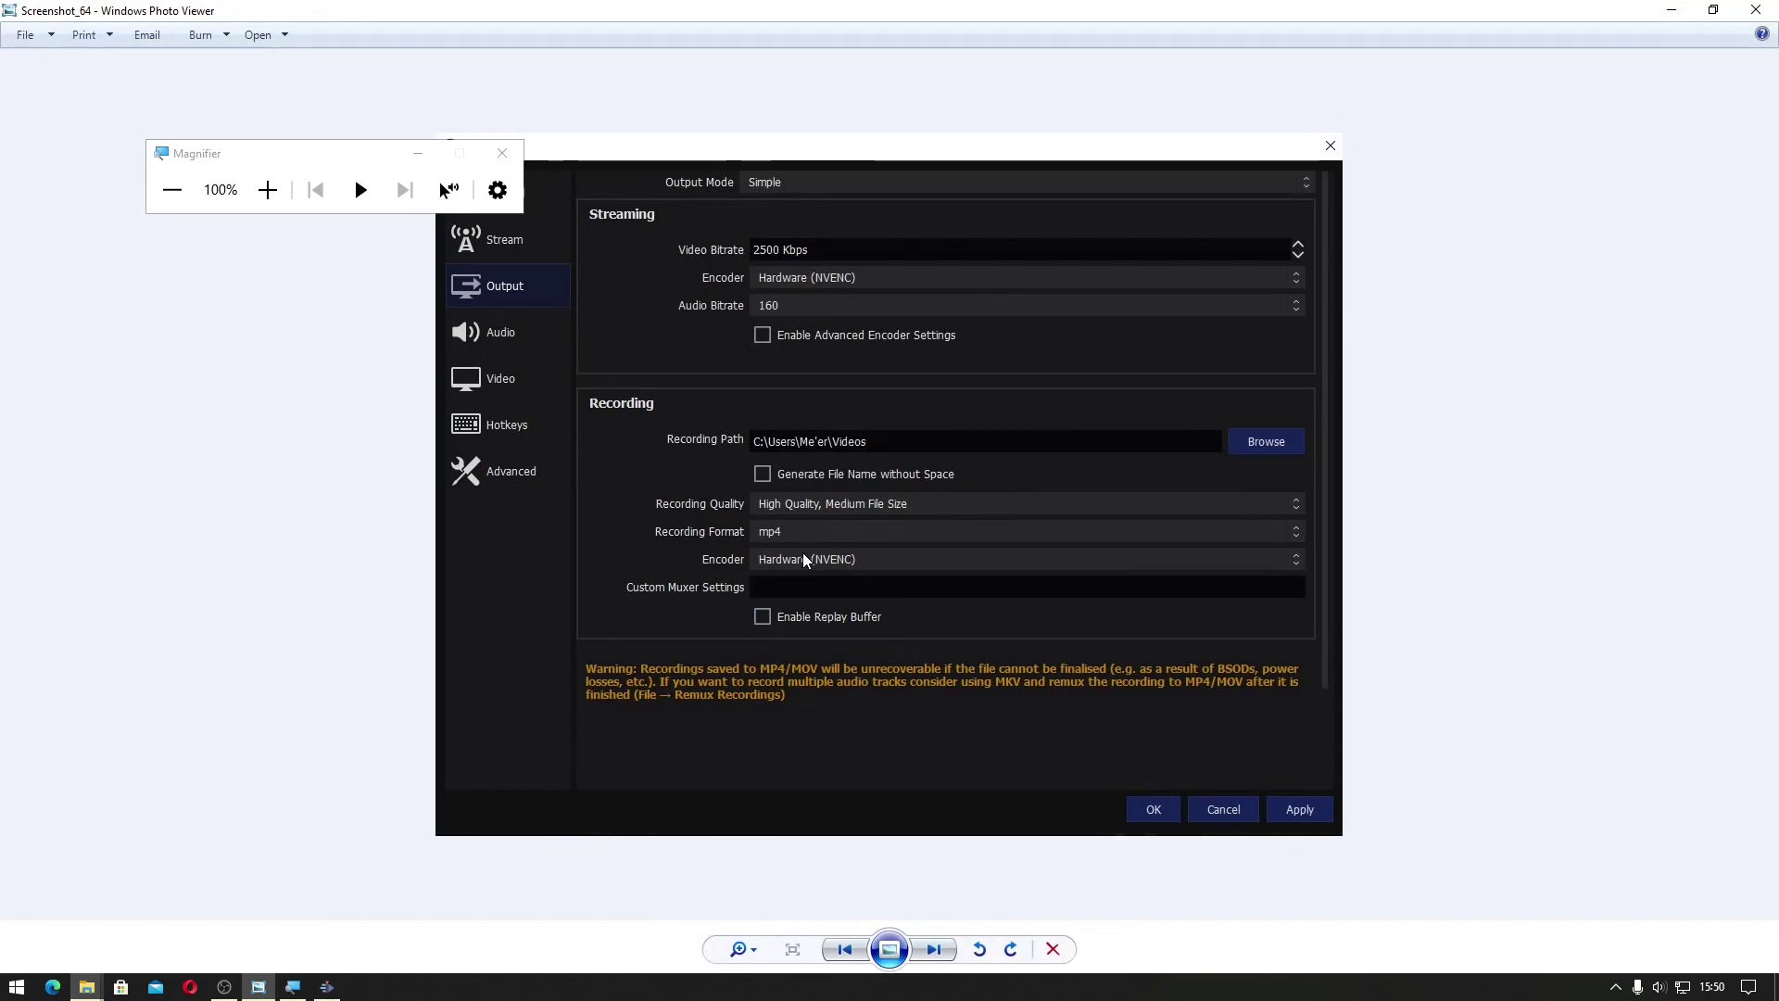
key("Right")
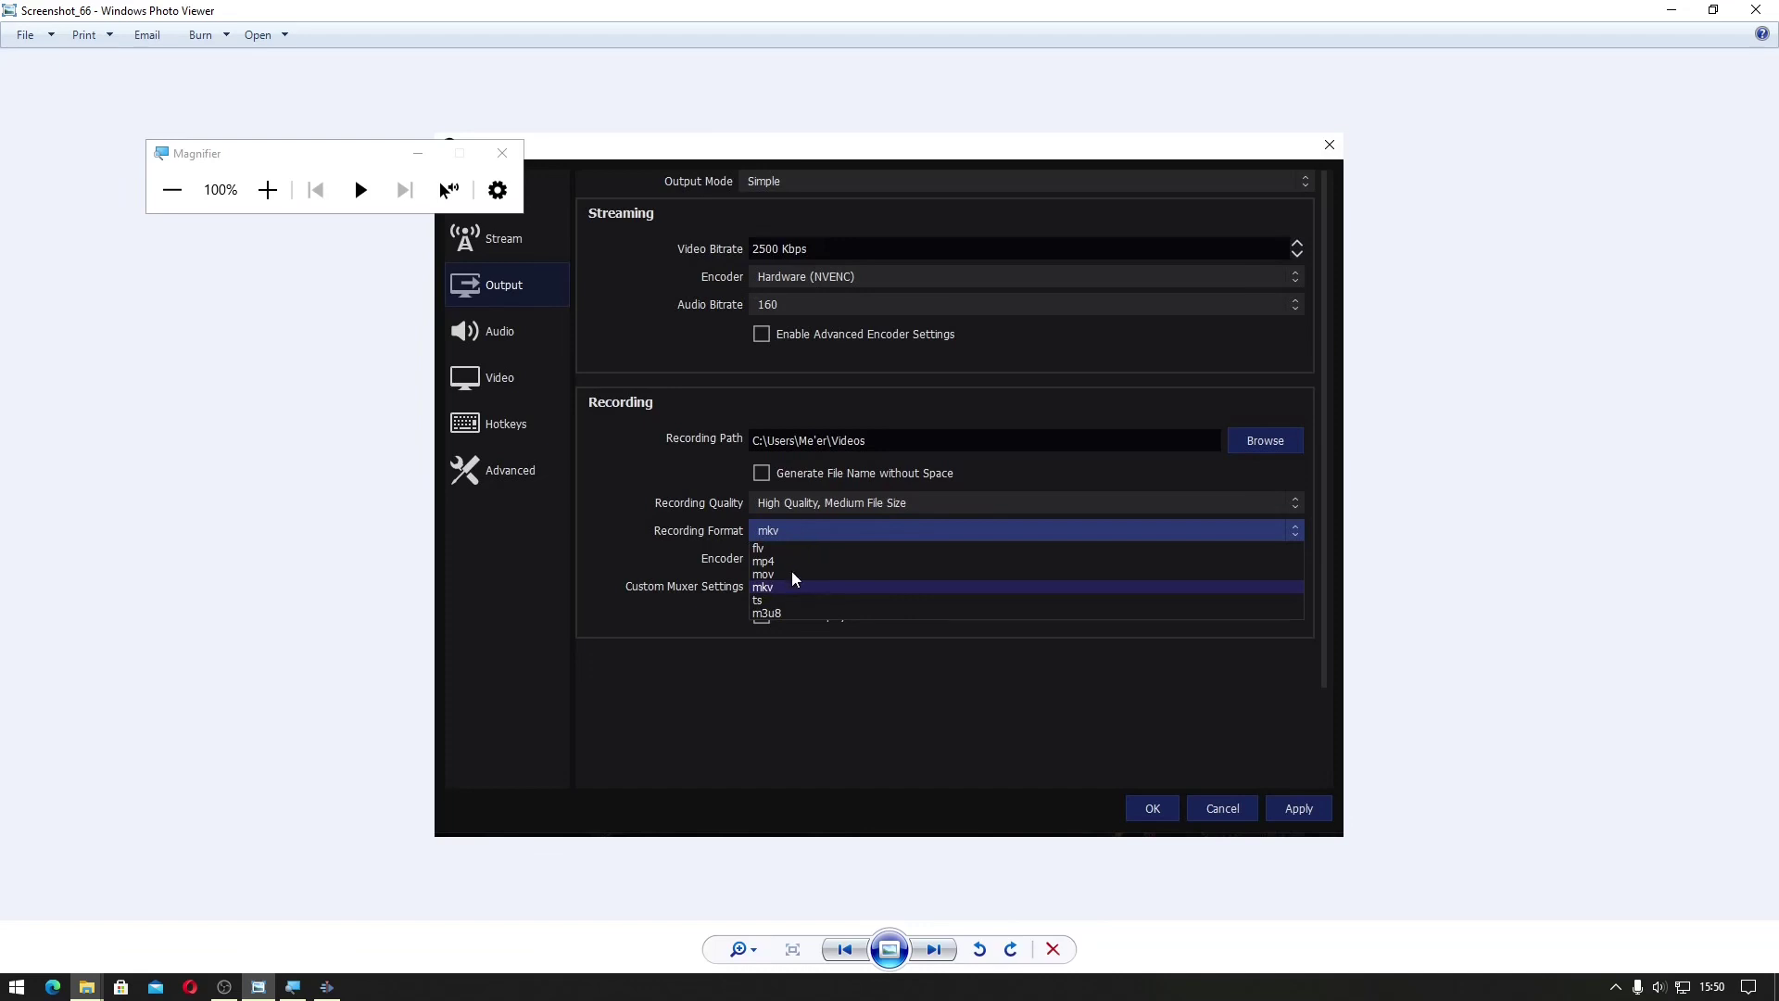
key("Left")
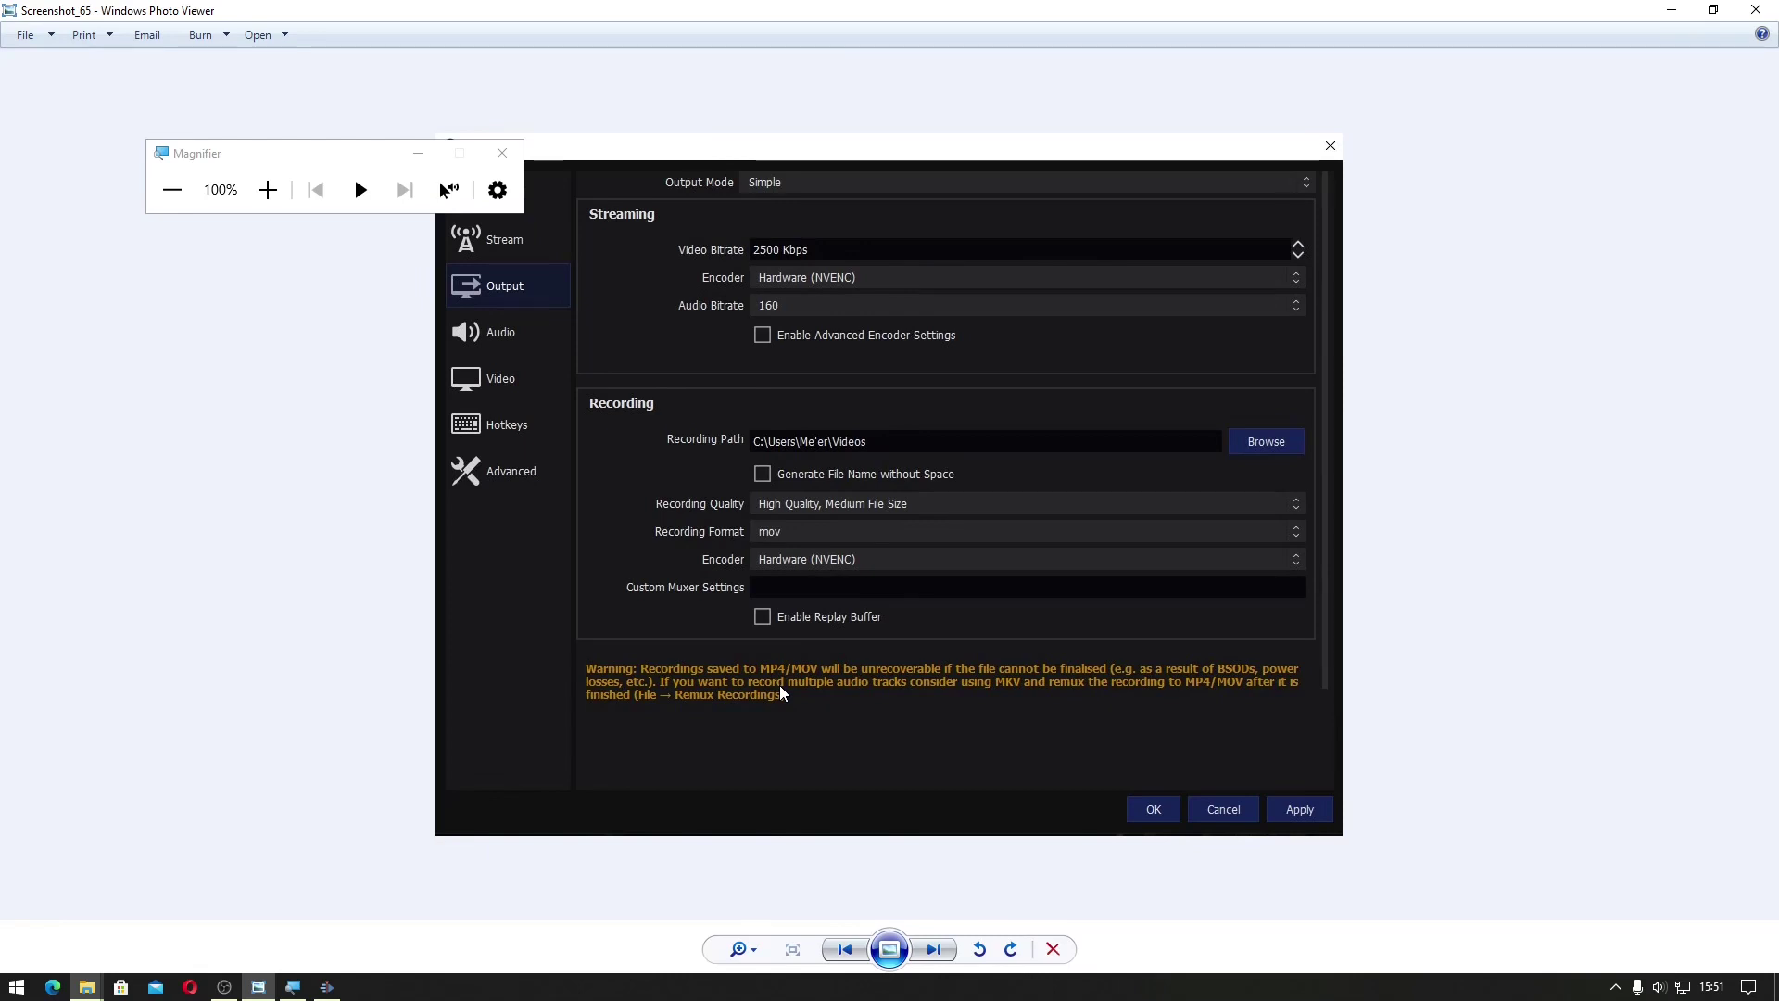
Switch to the Videos folder and try to play file mp4 corrupt in the media player
key("alt+Tab")
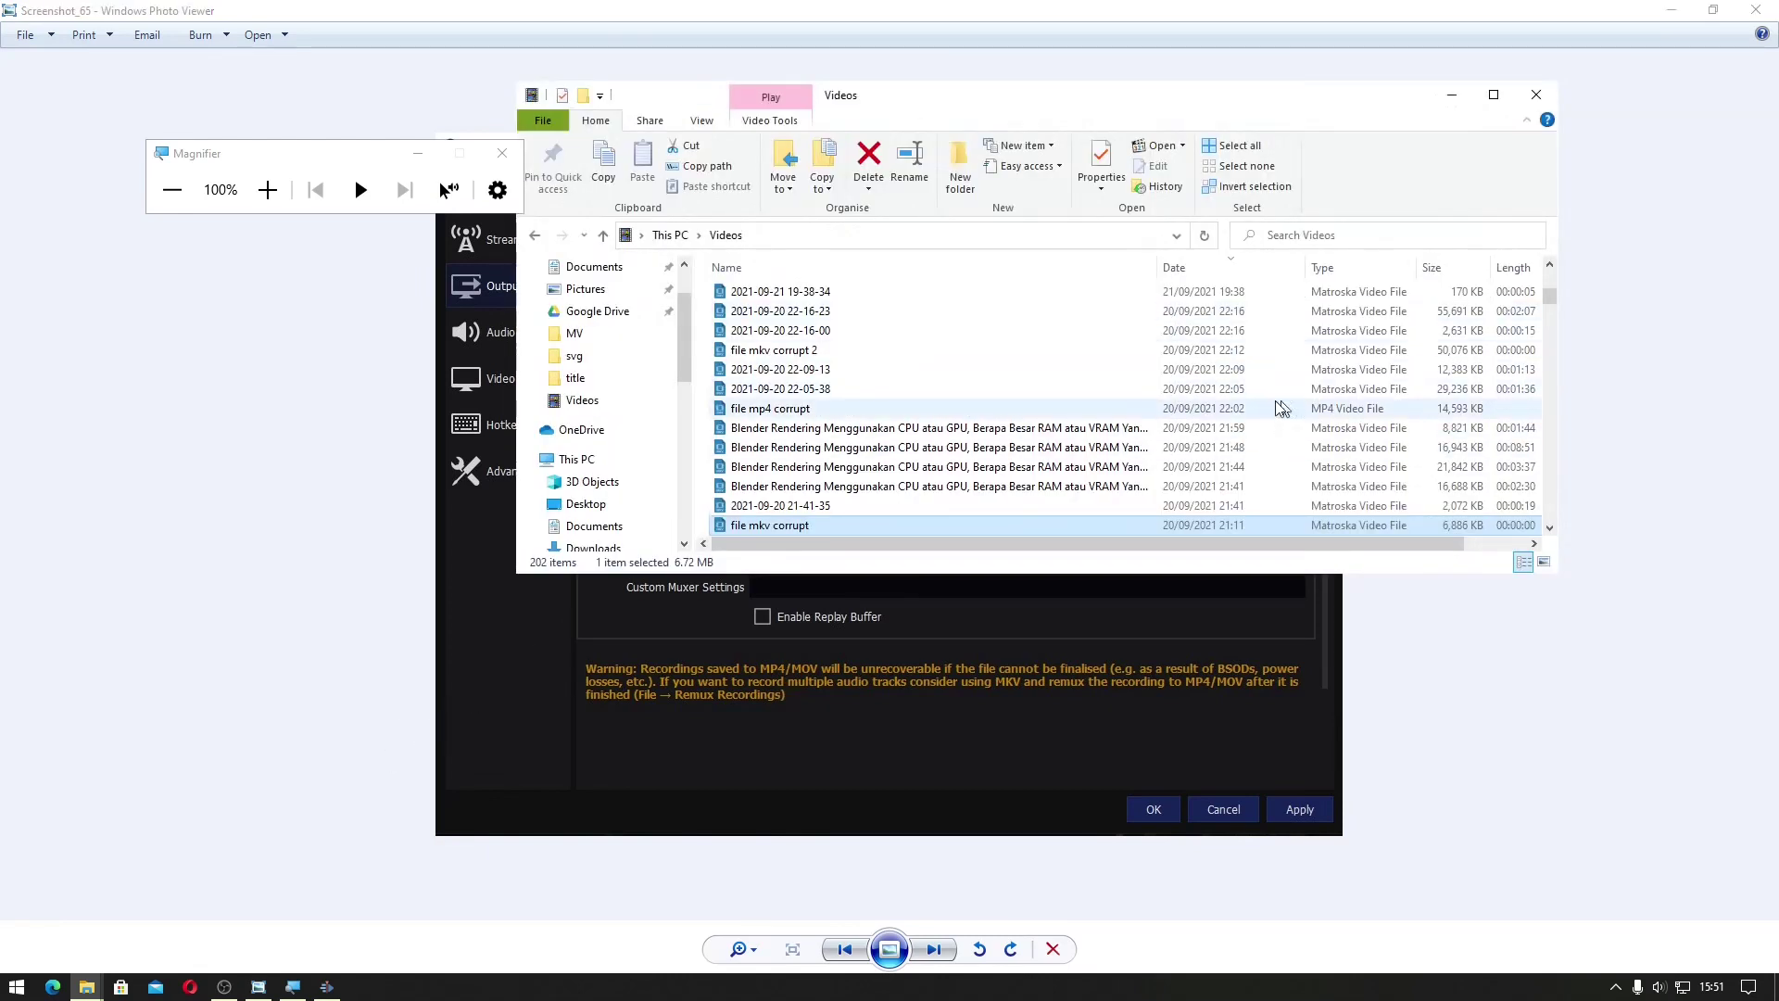
left_click(977, 408)
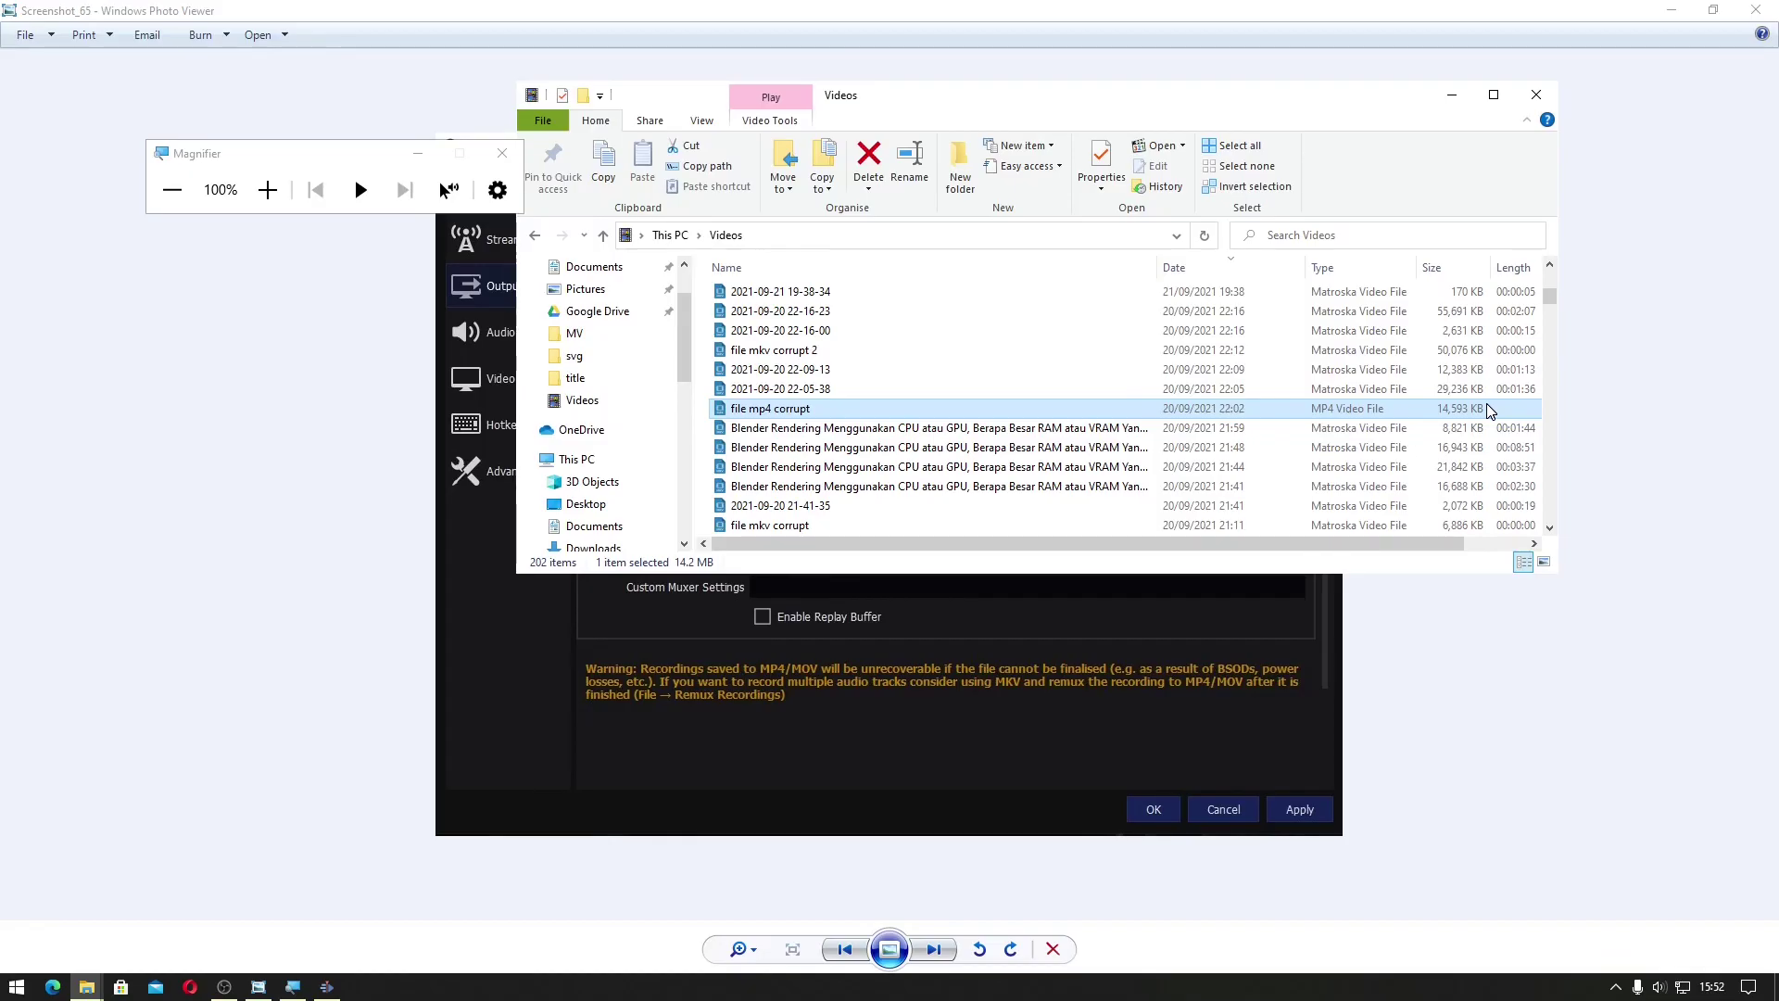
double_click(1488, 409)
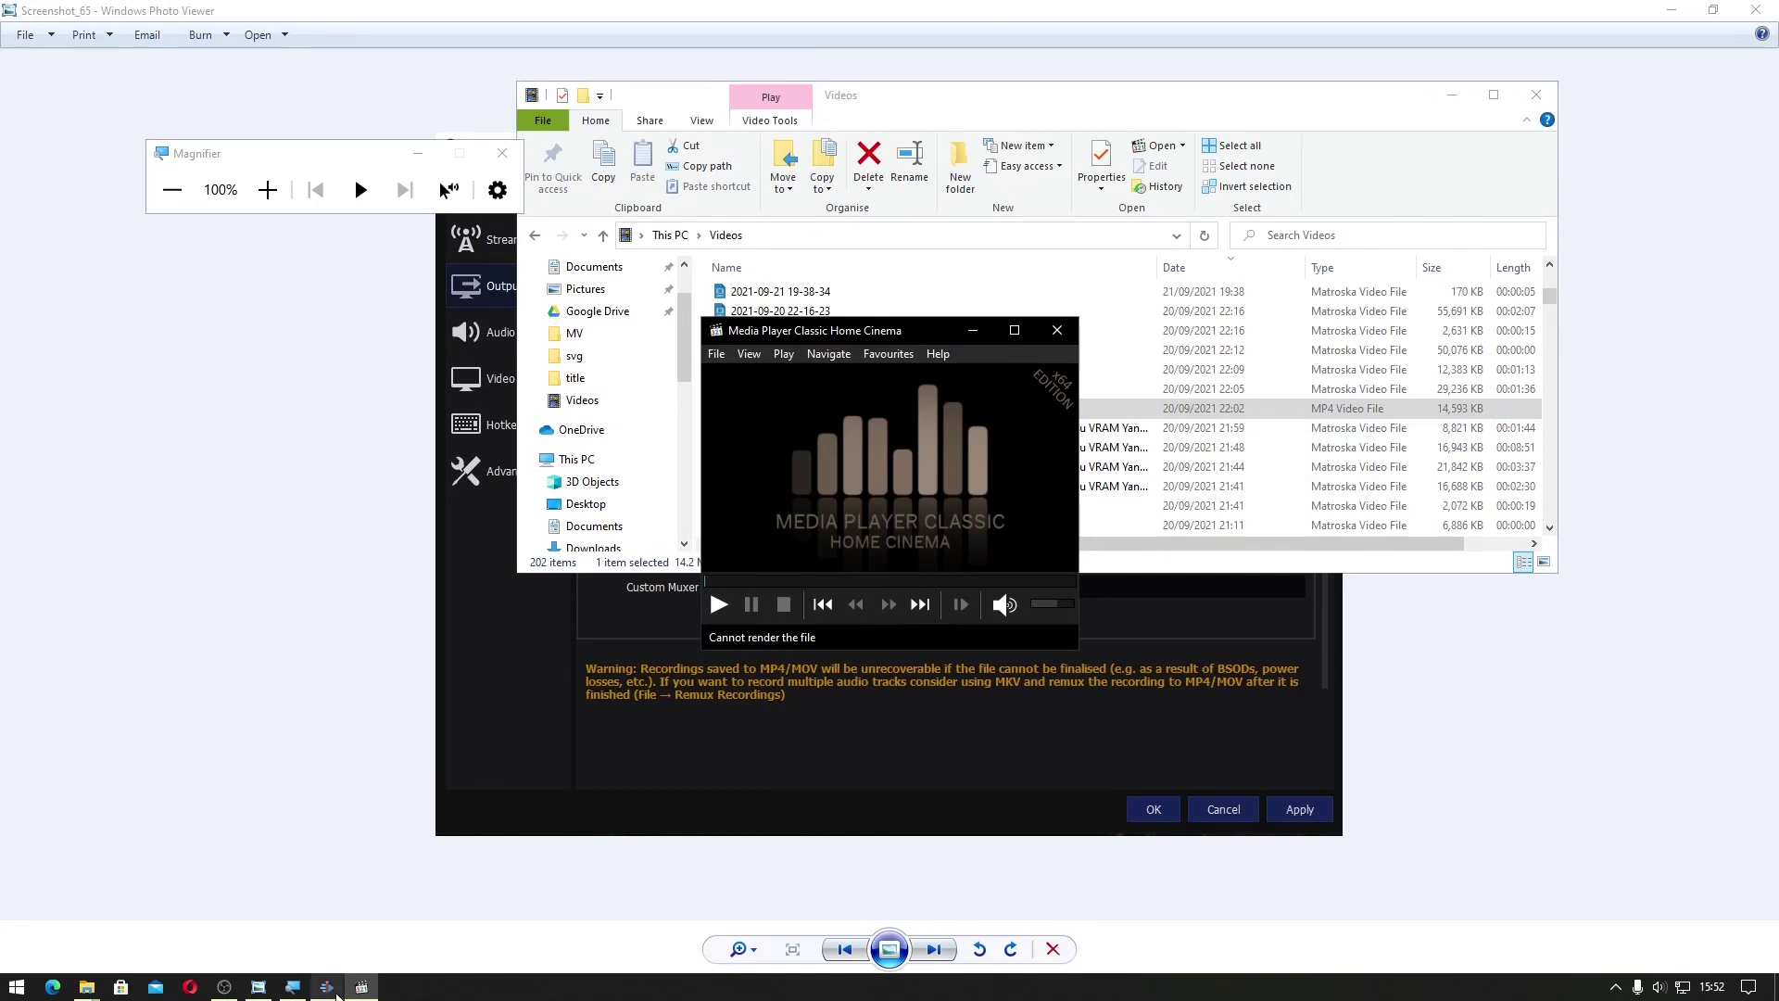
Switch to Kdenlive and try to import file mp4 corrupt from the Videos folder into the project bin
left_click(324, 974)
mouse_move(88, 986)
left_click(95, 940)
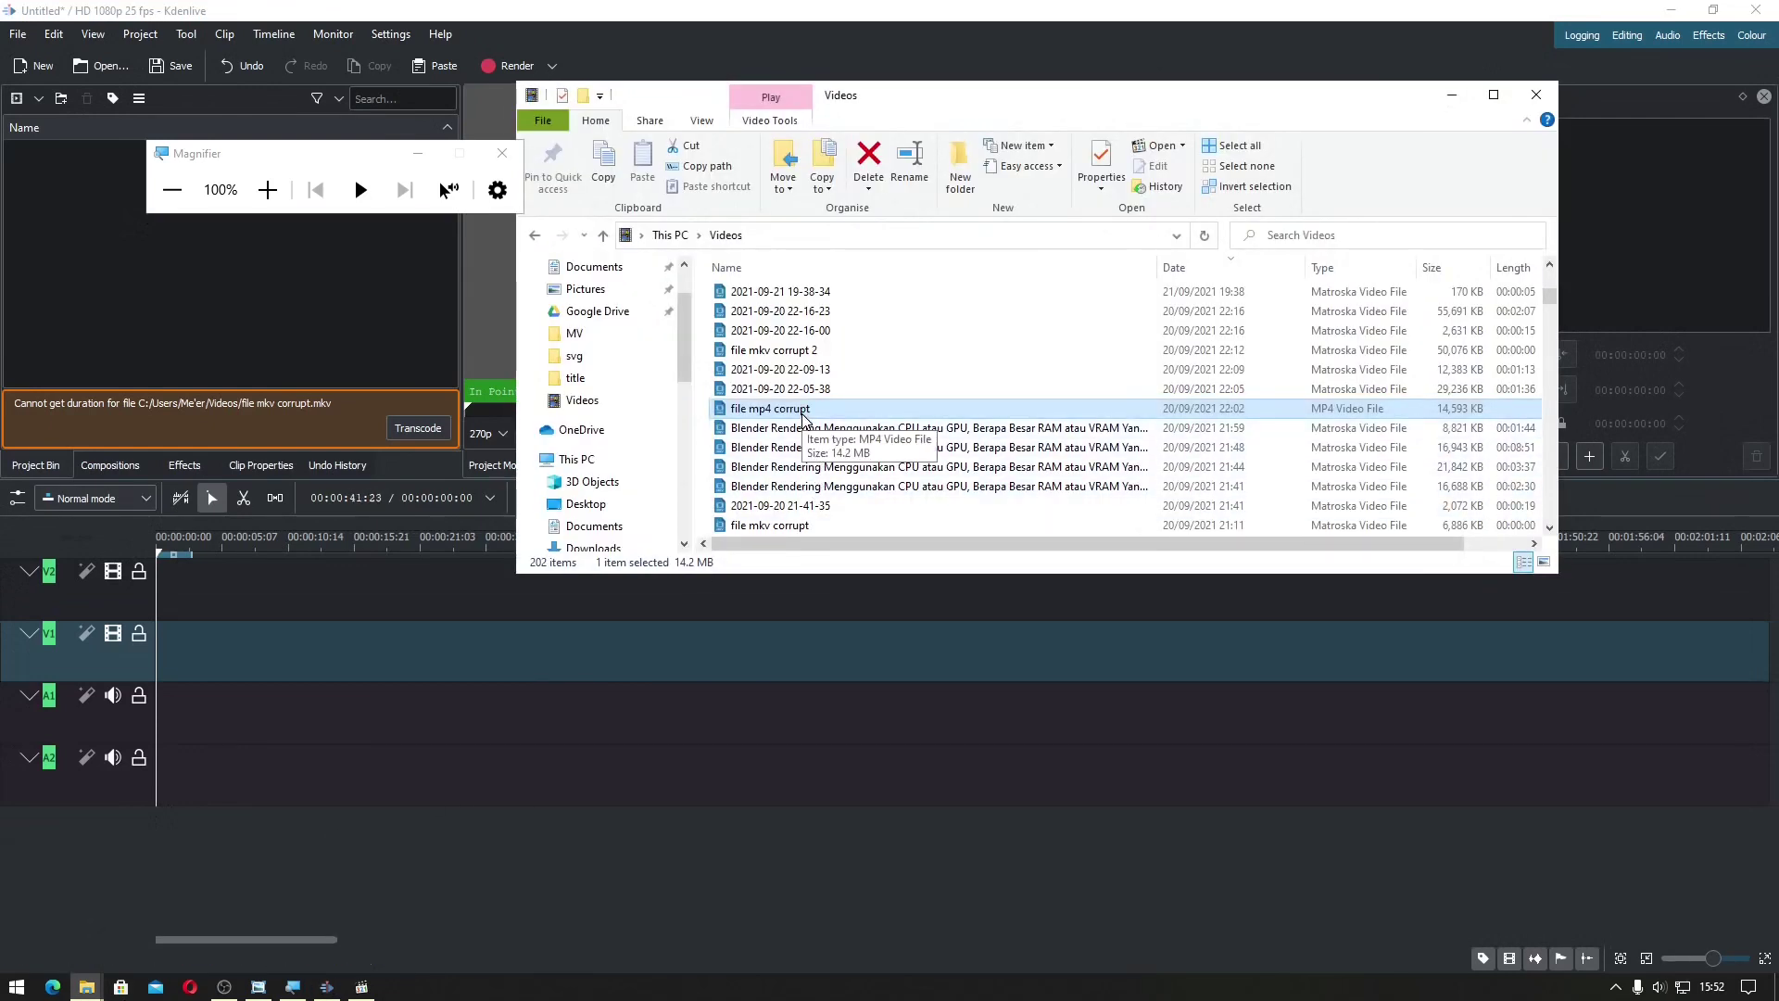
left_click_drag(802, 417, 308, 350)
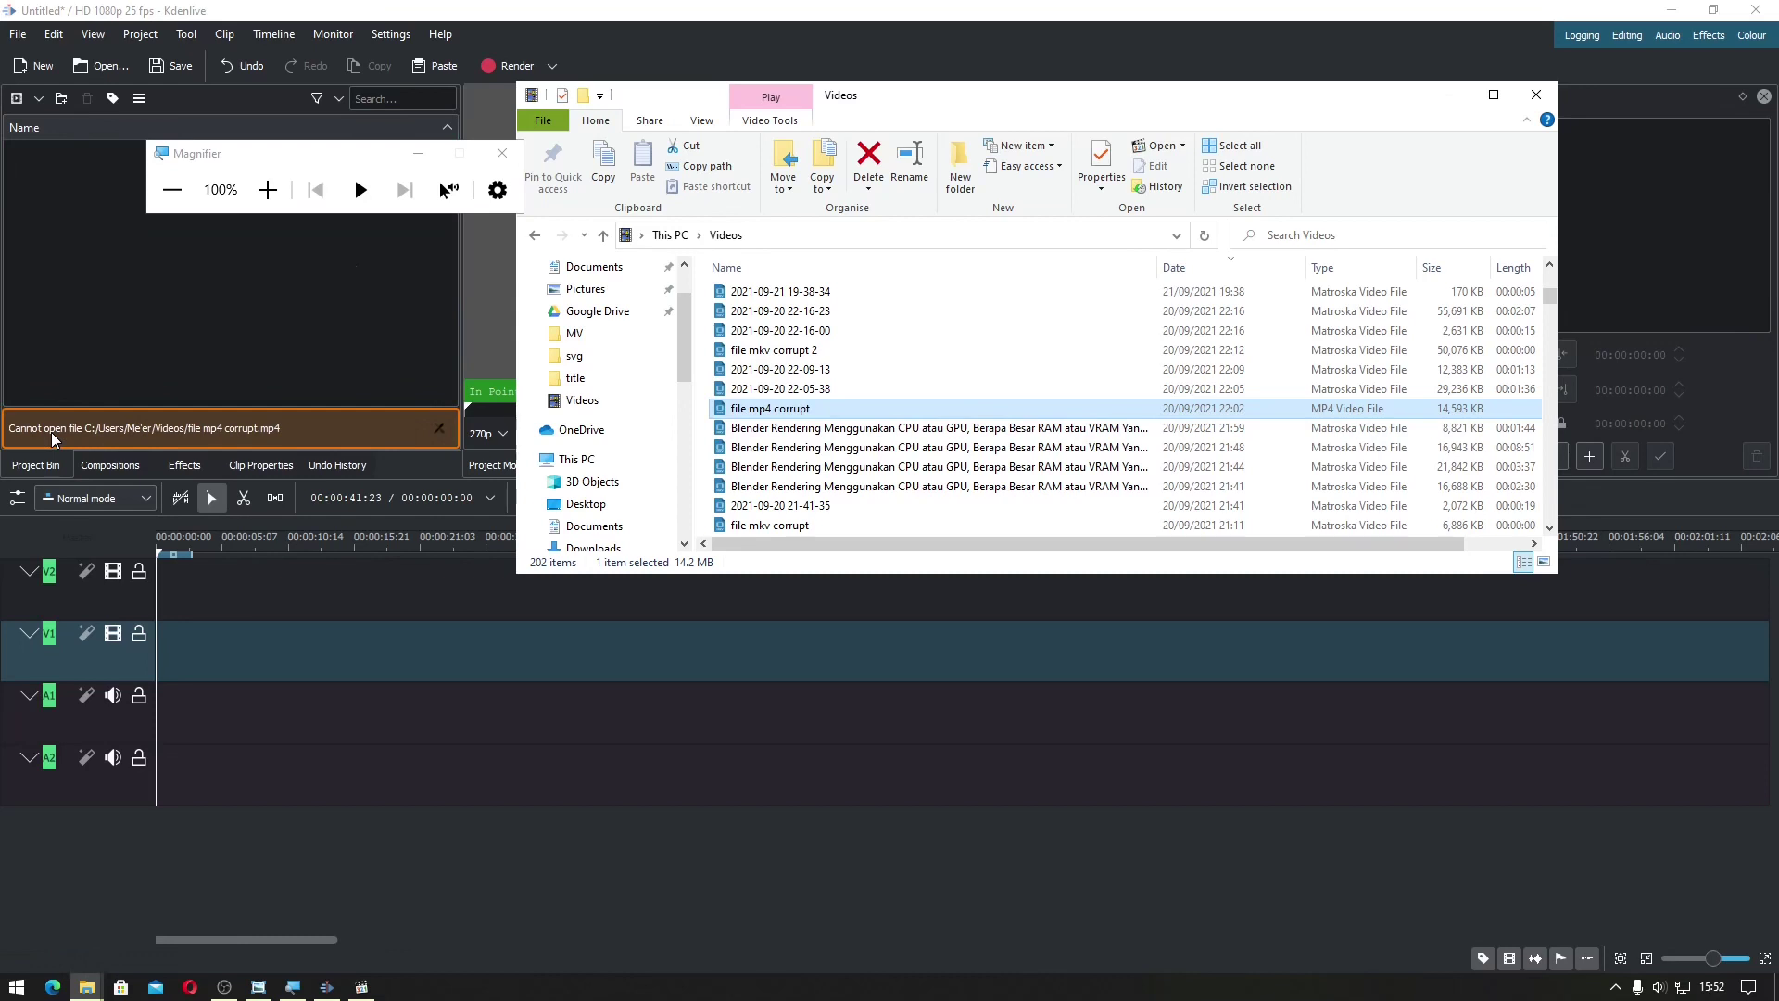
Point out both corrupt files in the Videos folder, and view the recording format list in Screenshot_66 in Windows Photo Viewer
left_click(792, 525)
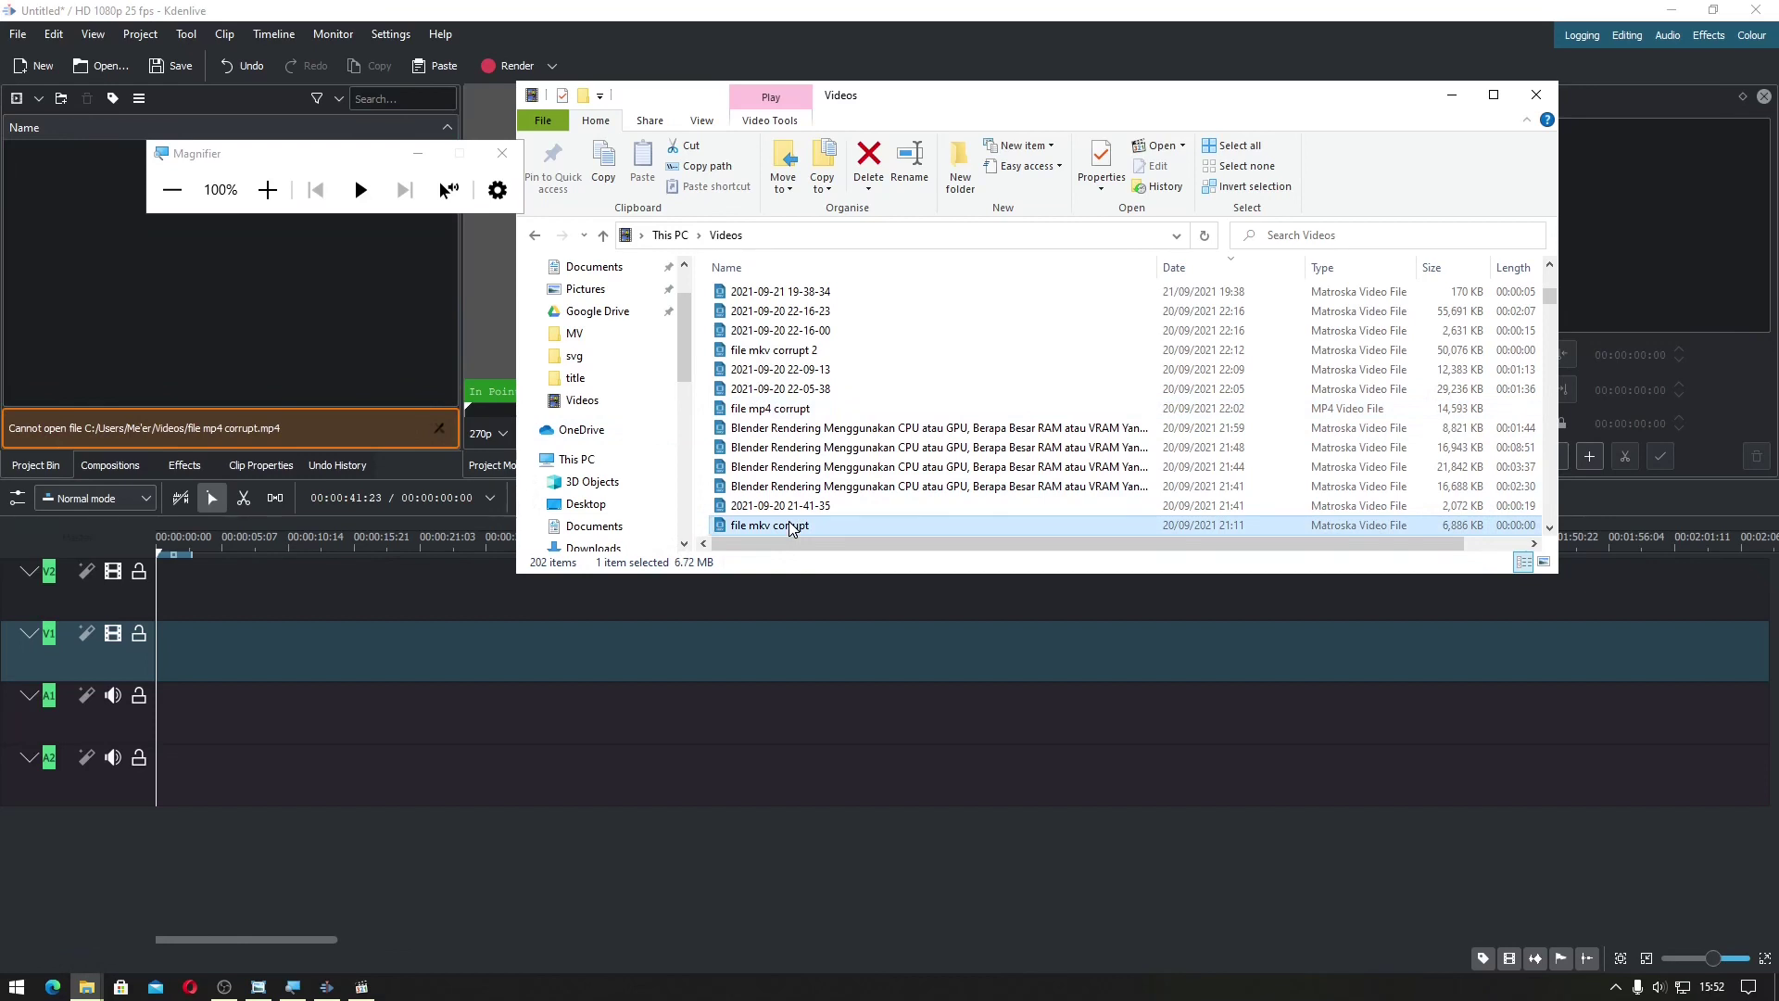
left_click(774, 412)
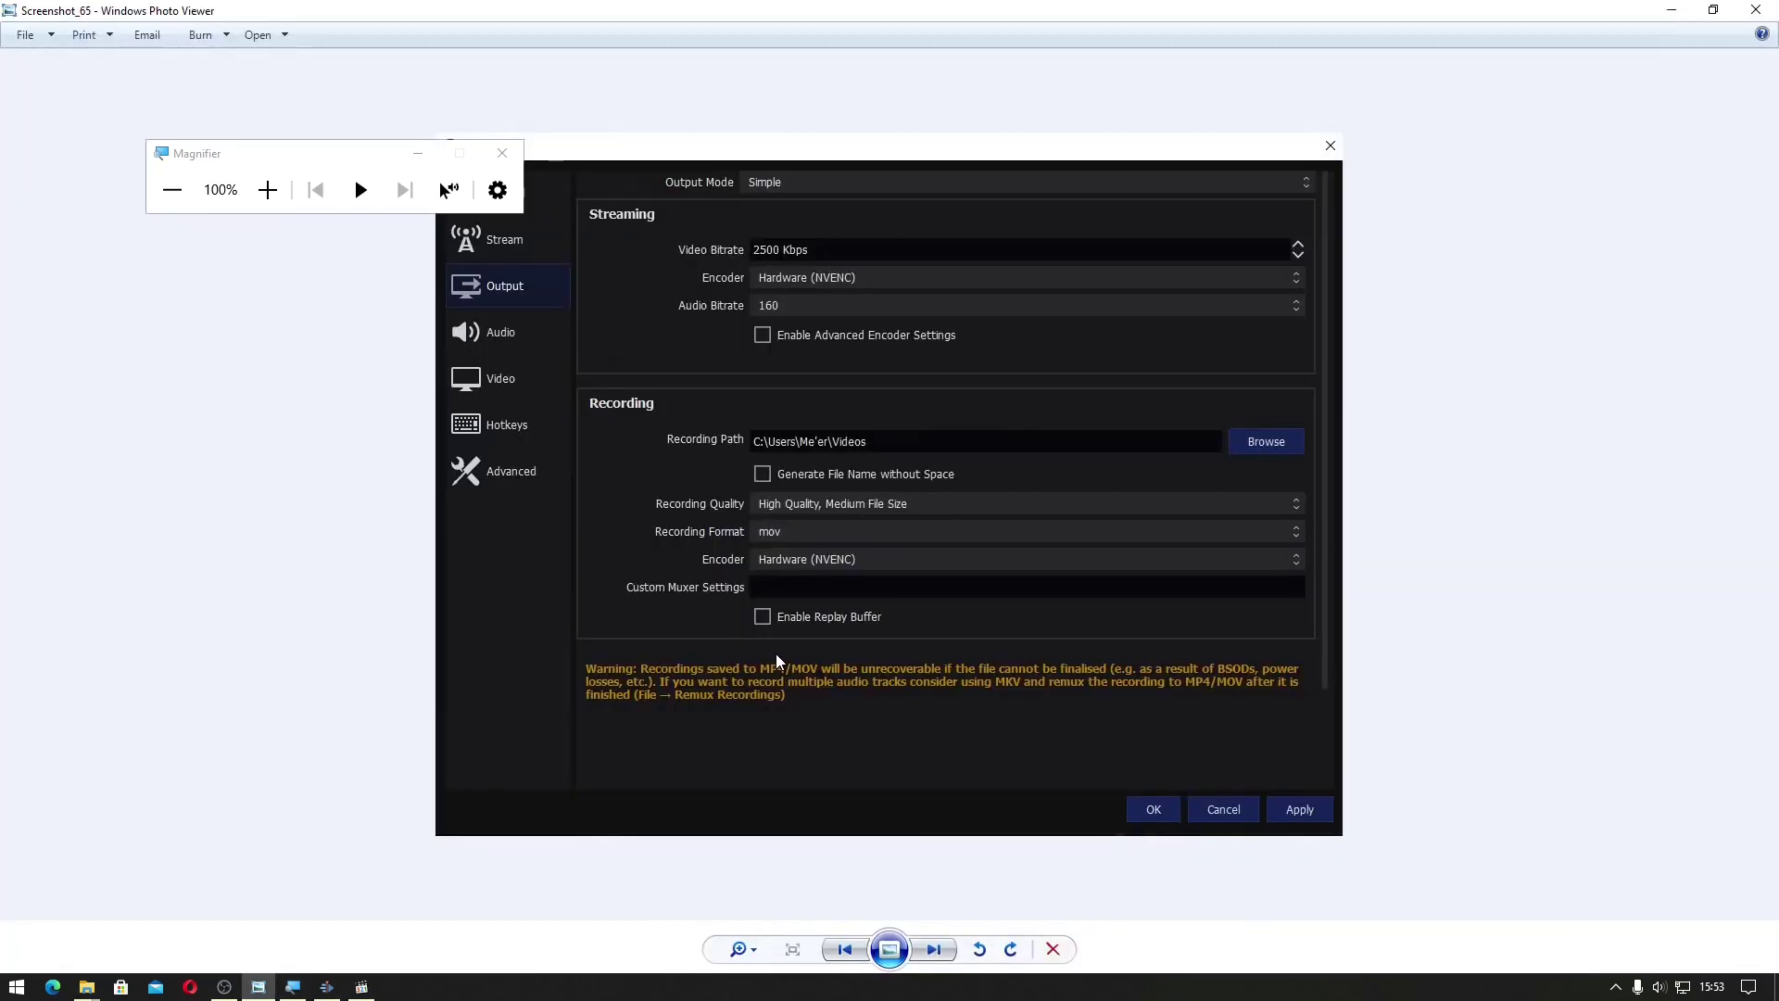
left_click(258, 986)
key("Right")
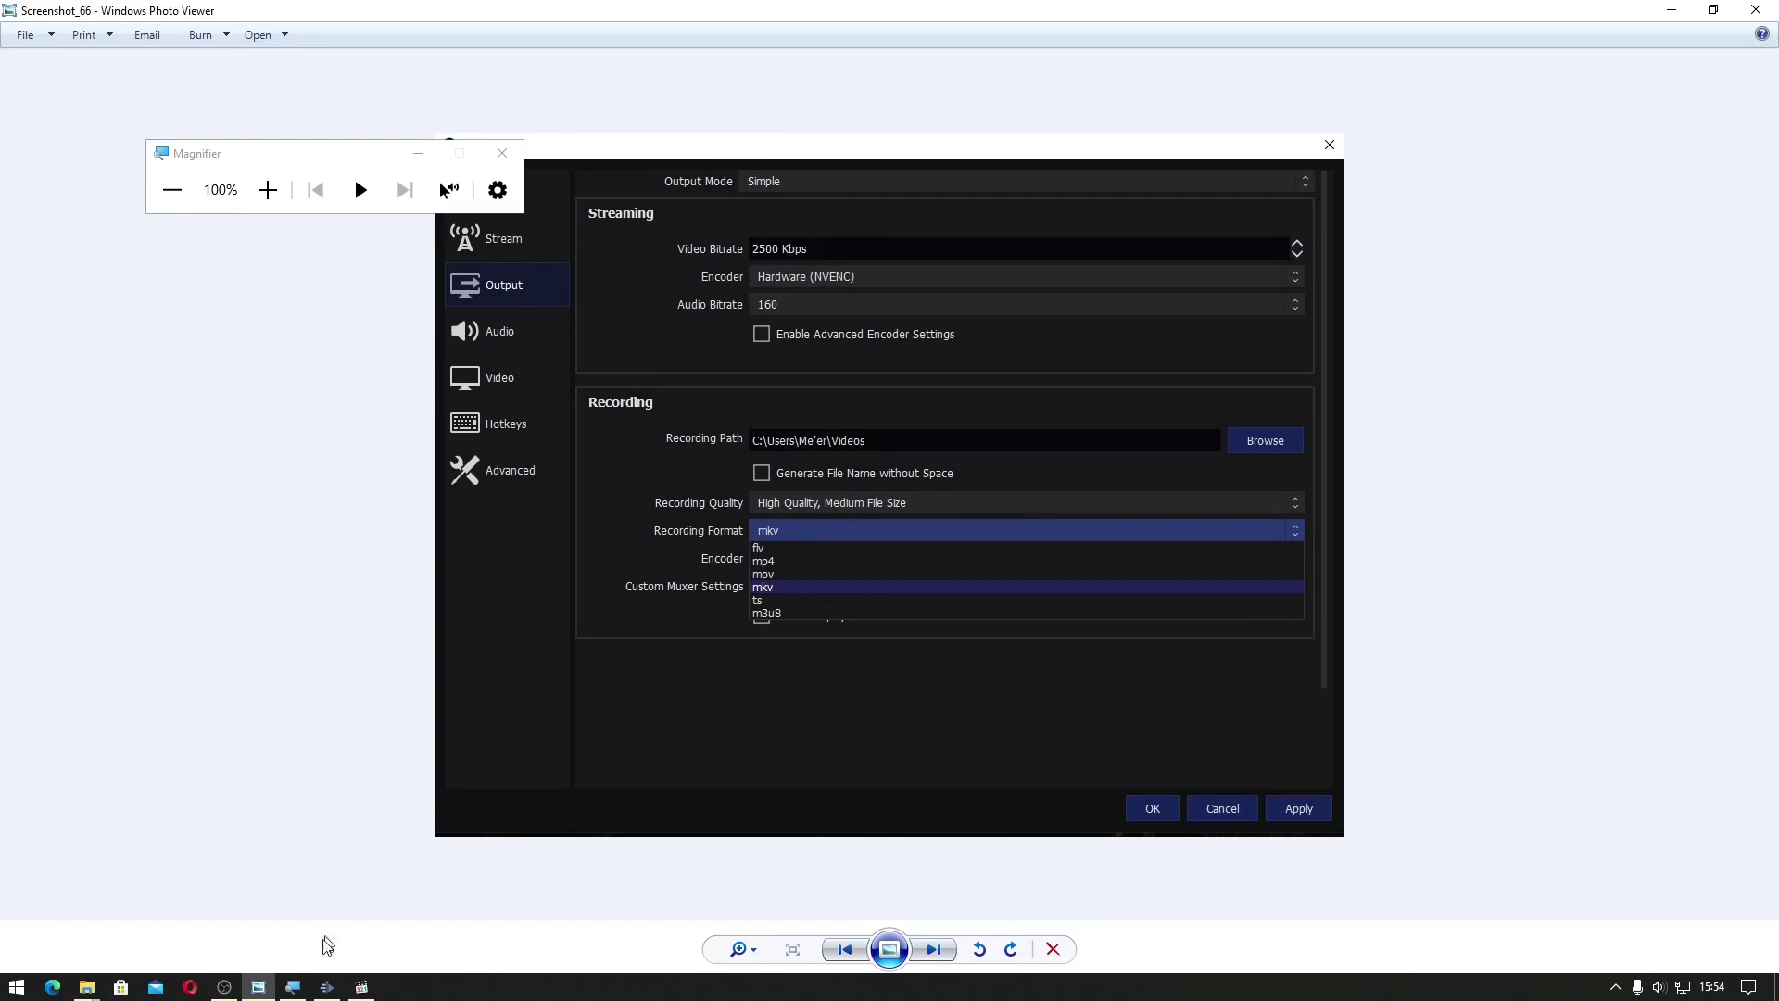
Return to the Videos folder and play file mkv corrupt again
left_click(86, 985)
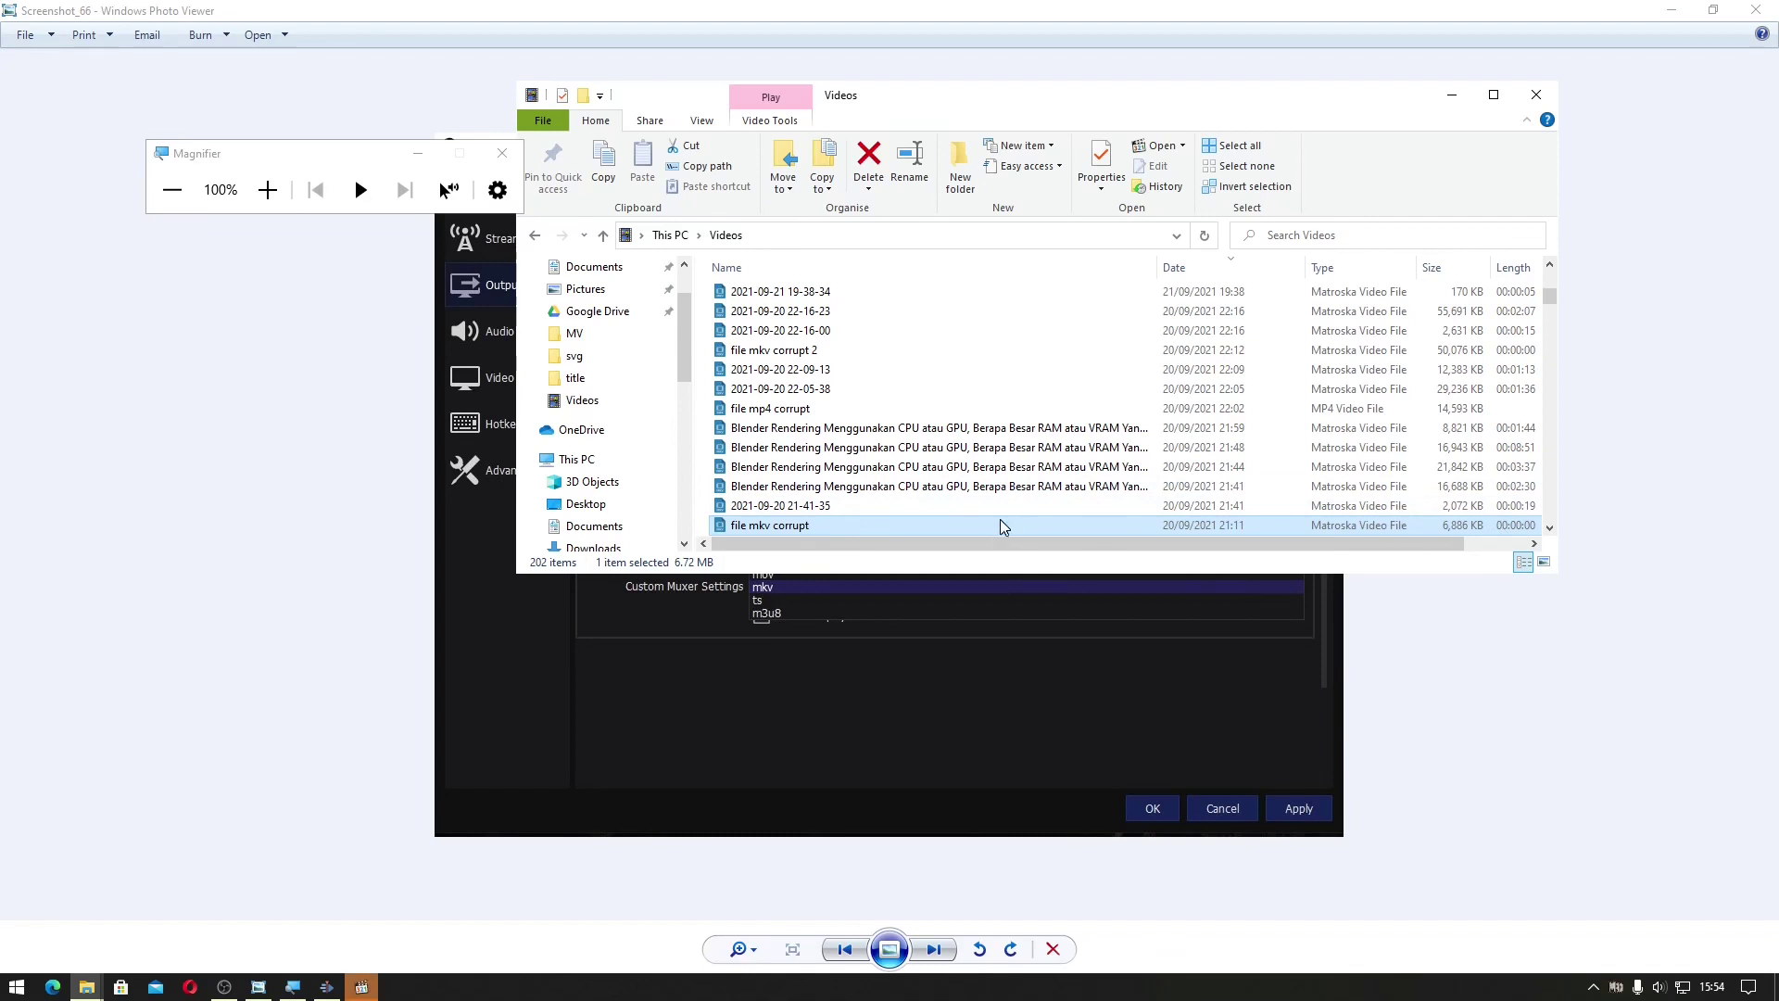
double_click(914, 525)
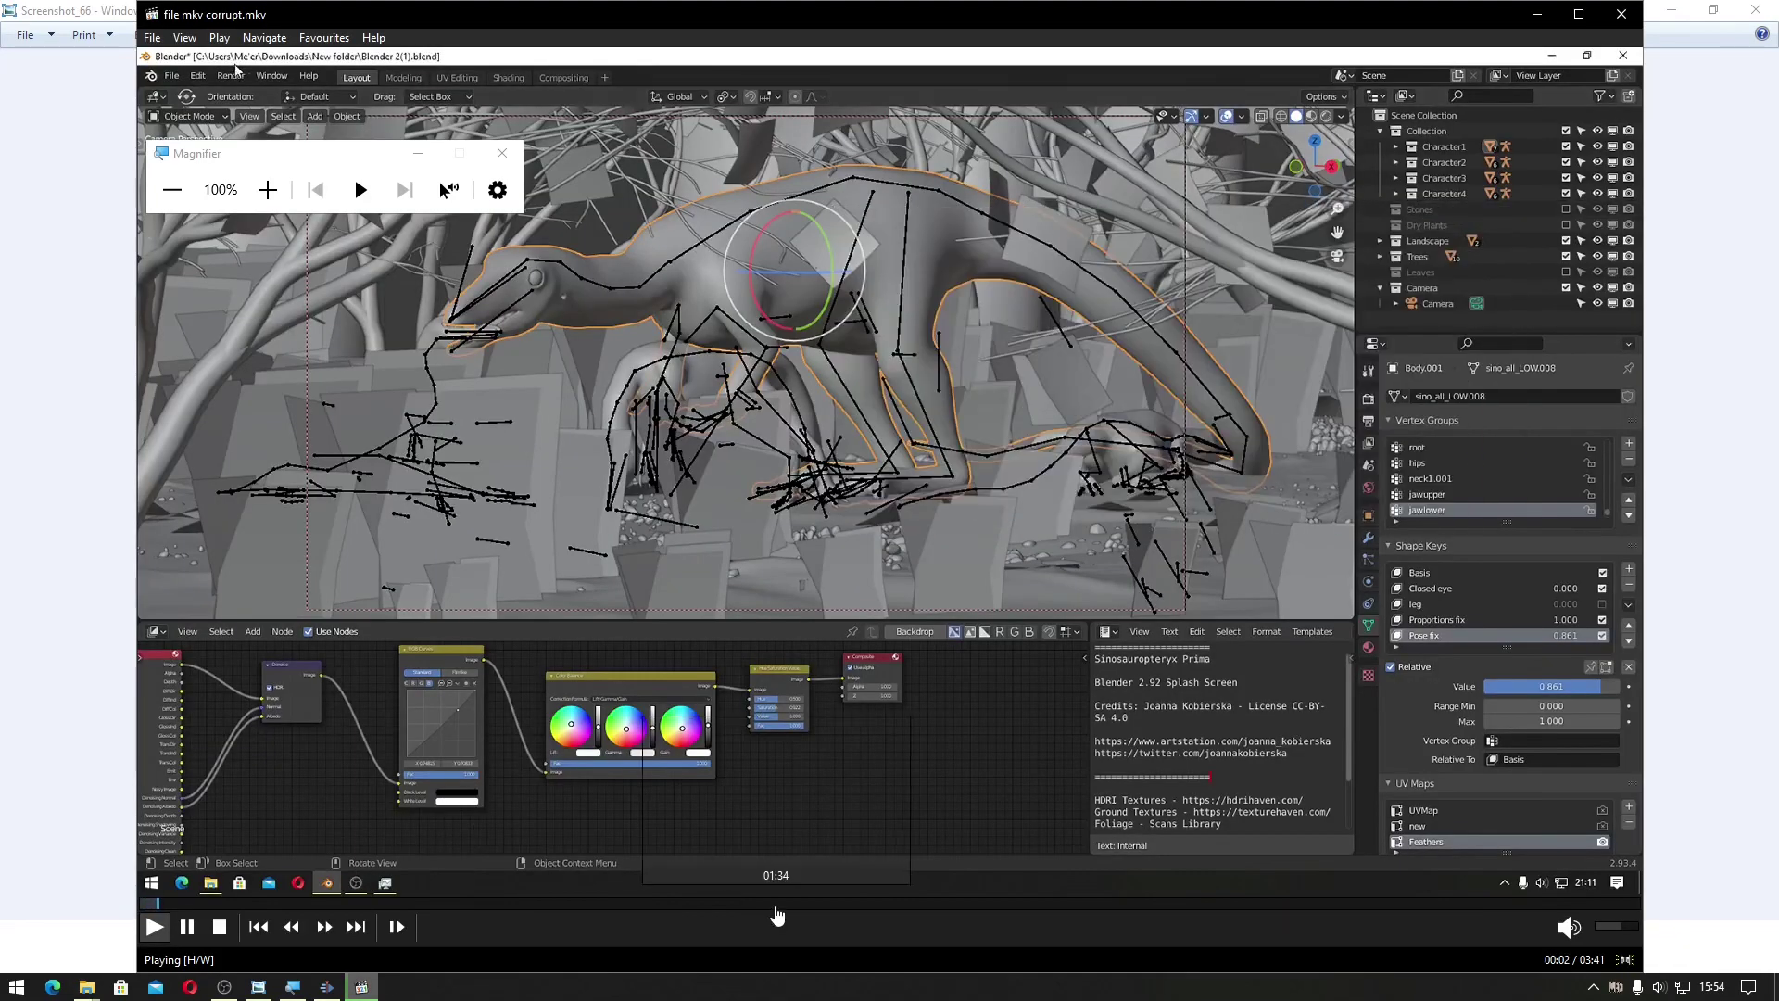
Skip to about the middle of file mkv corrupt and close it, and view the mp4 recording settings in Screenshot_64 in Windows Photo Viewer
left_click(865, 902)
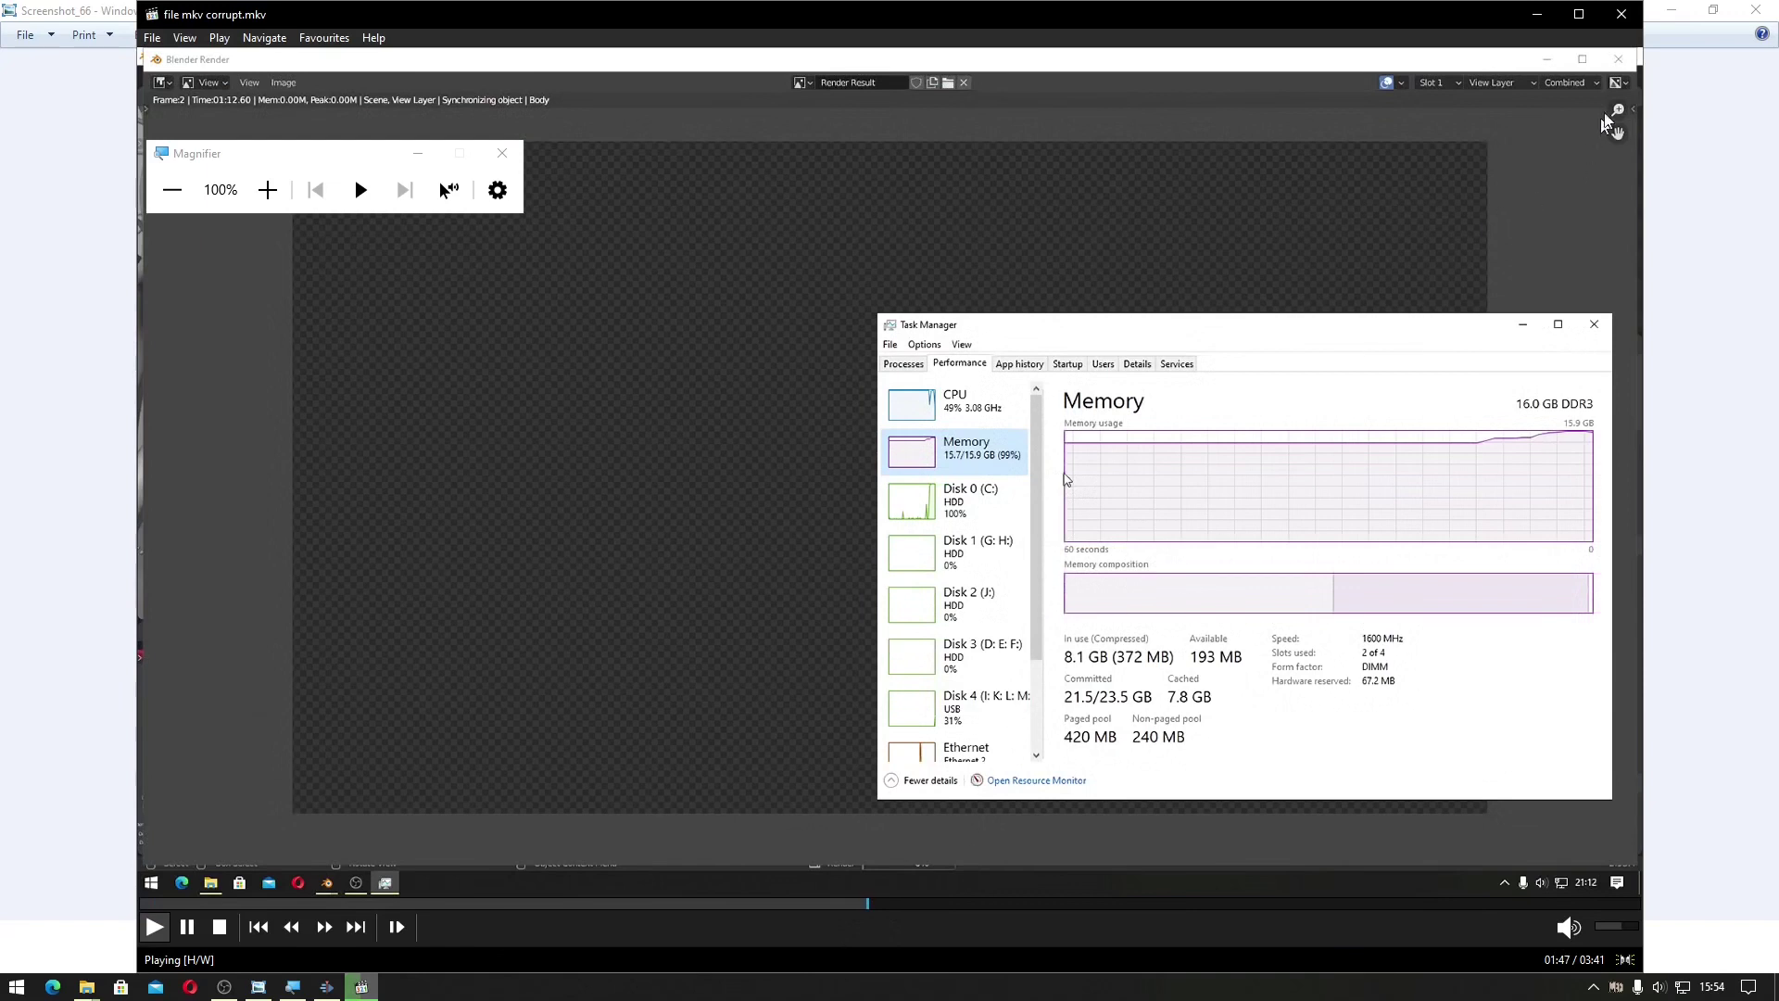
left_click(1621, 14)
left_click(921, 710)
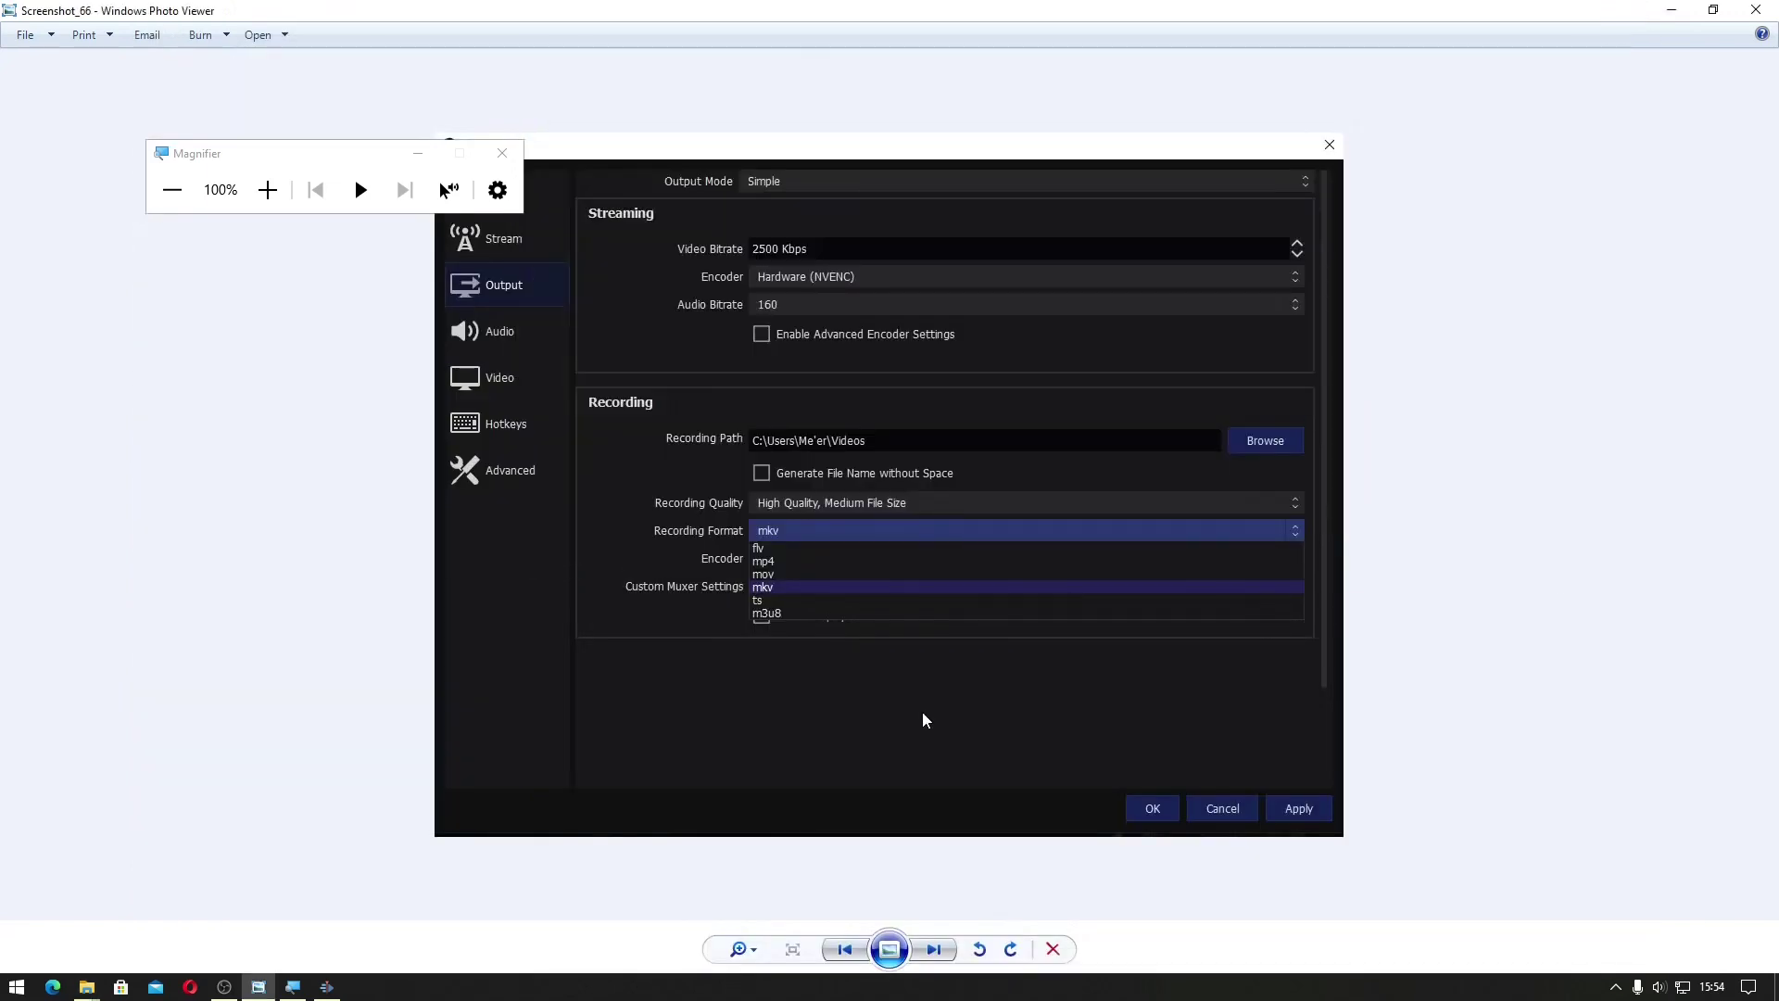
key("Left")
key("Left")
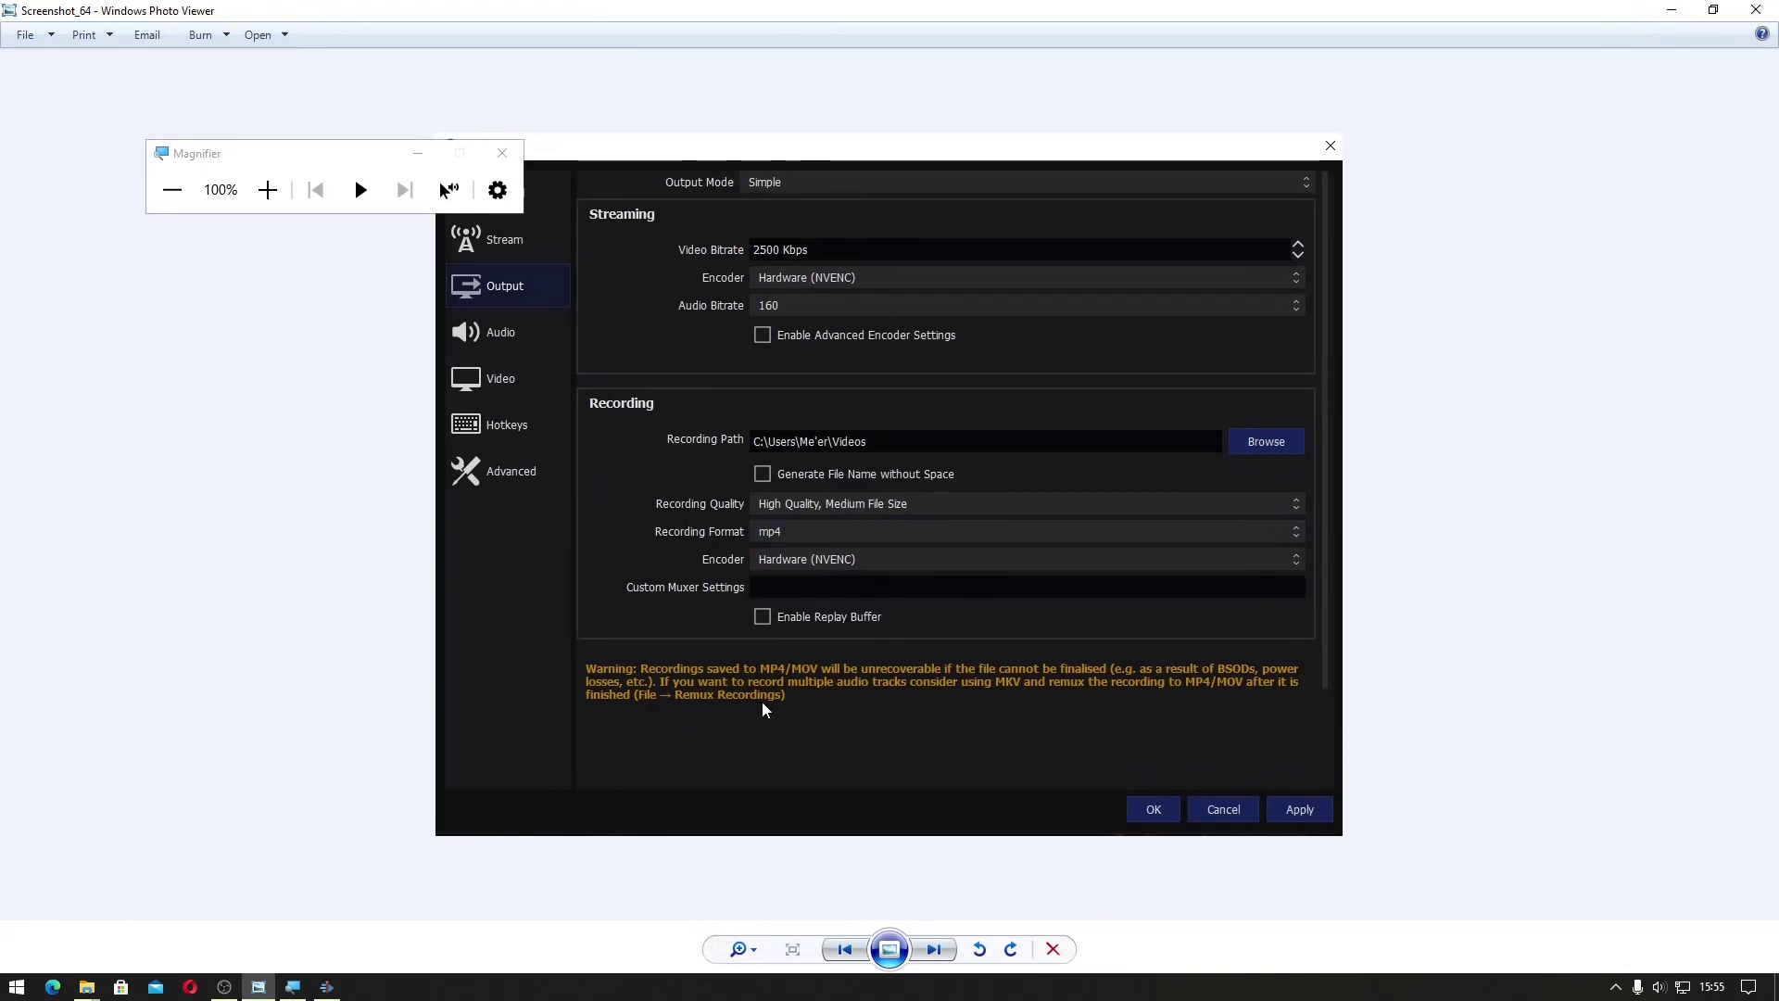
Switch to OBS, close the Magnifier, and open the Remux Recordings tool
left_click(225, 985)
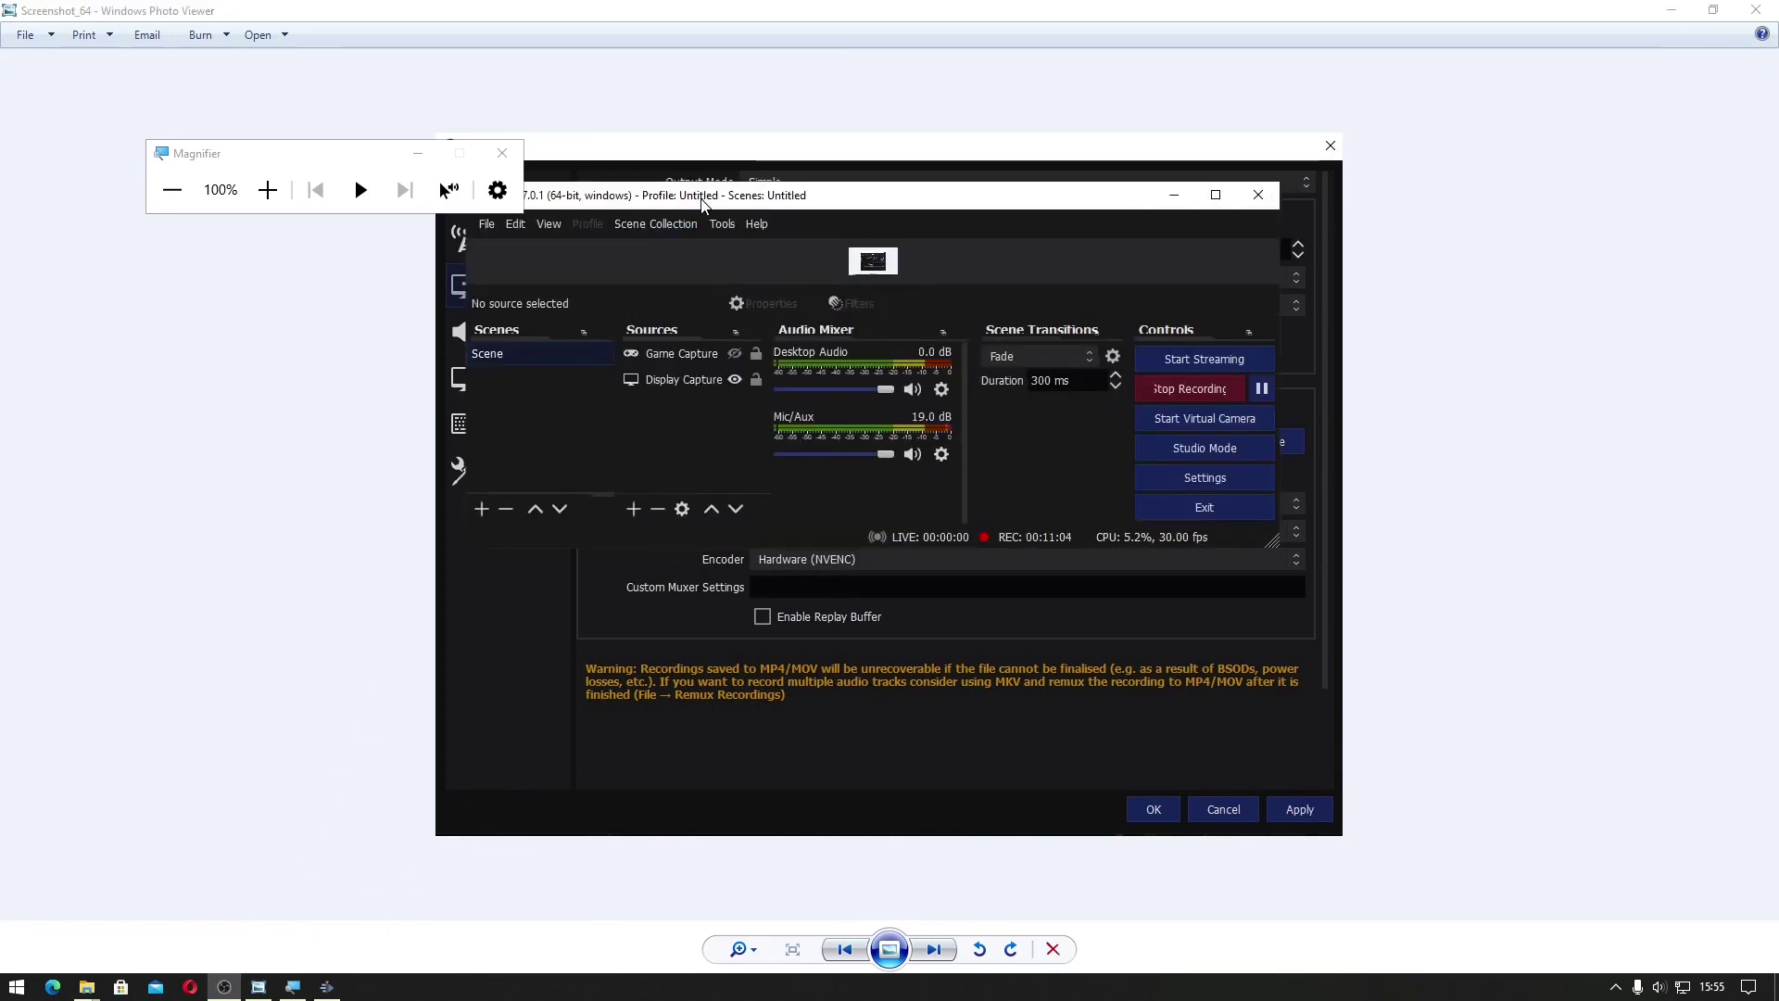
left_click(502, 153)
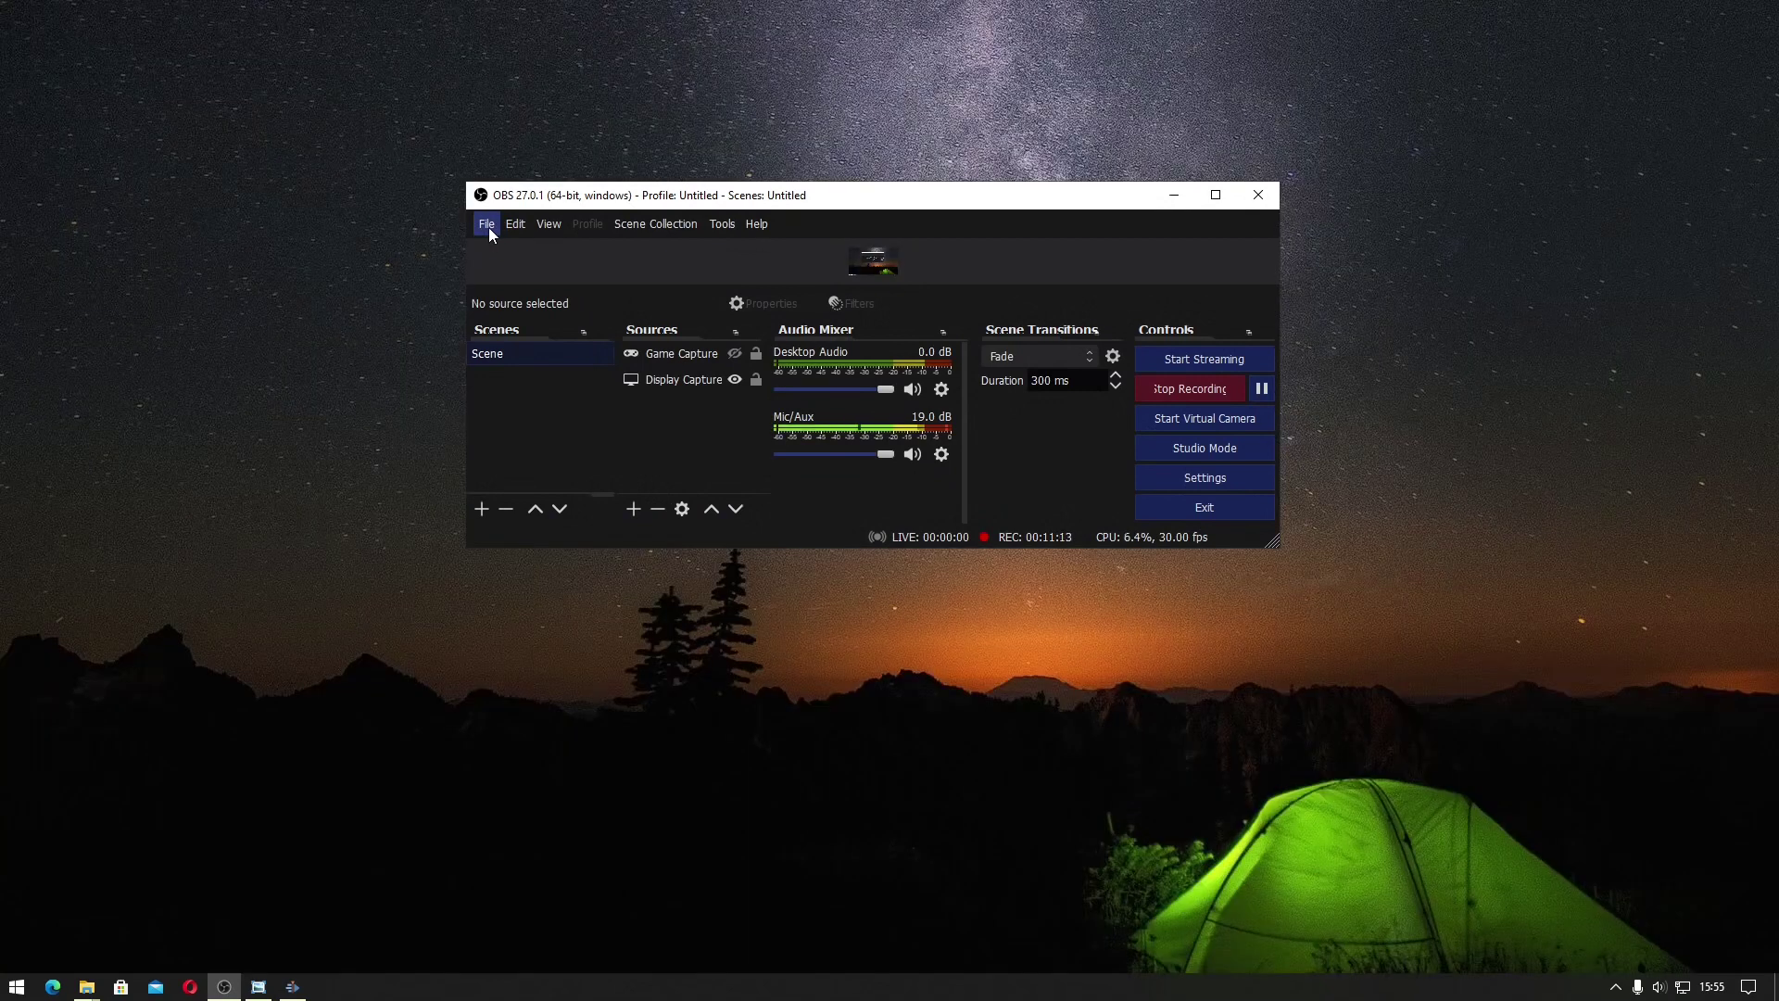
left_click(487, 226)
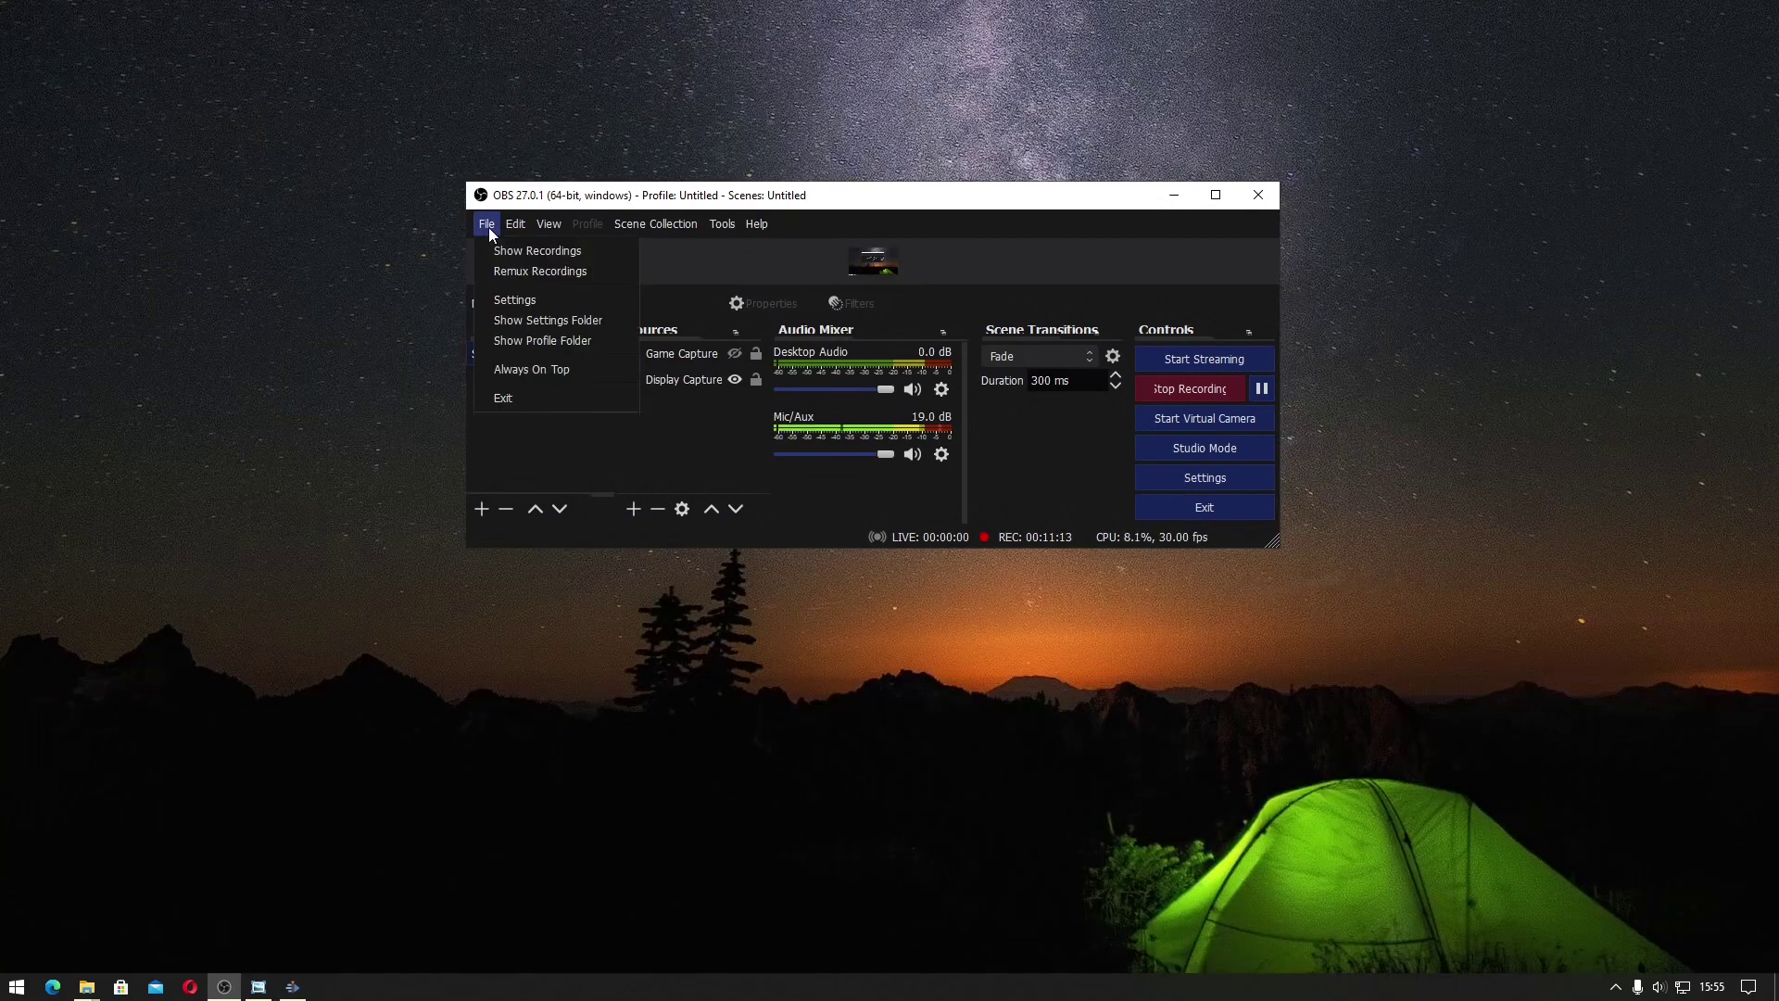
left_click(500, 270)
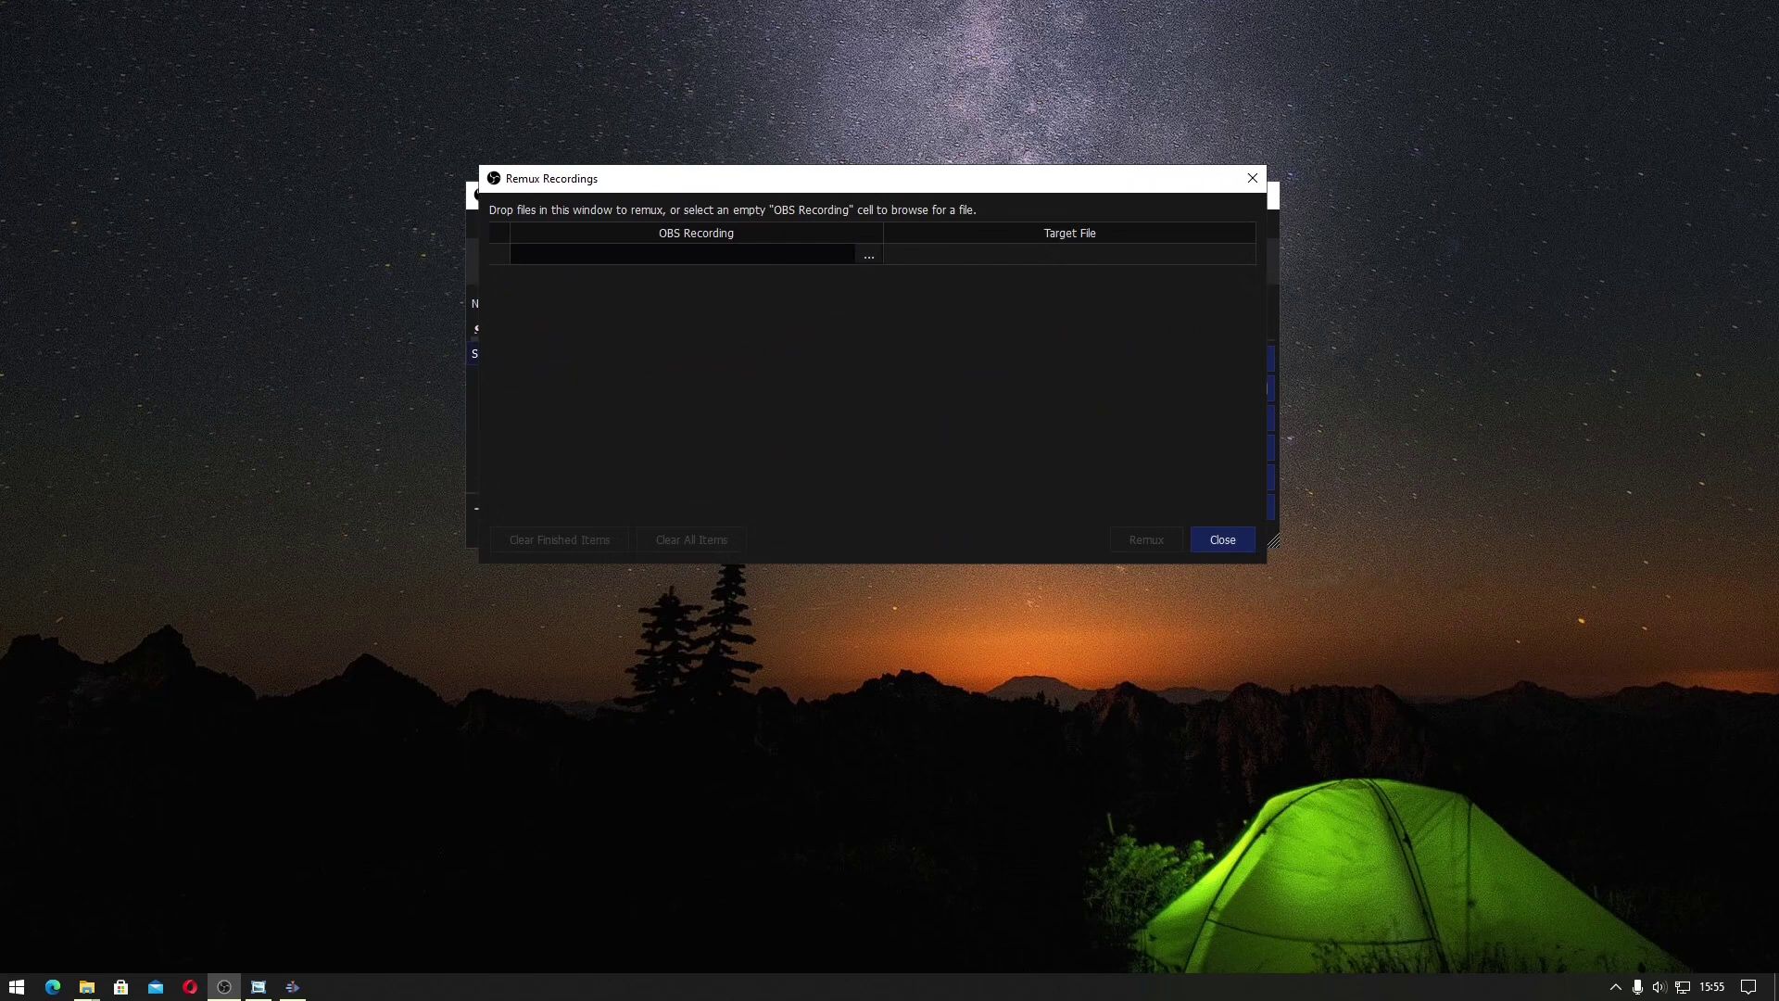
Choose file mkv corrupt from the Videos folder as the OBS recording and remux it to file mkv corrupt.mp4
left_click(869, 254)
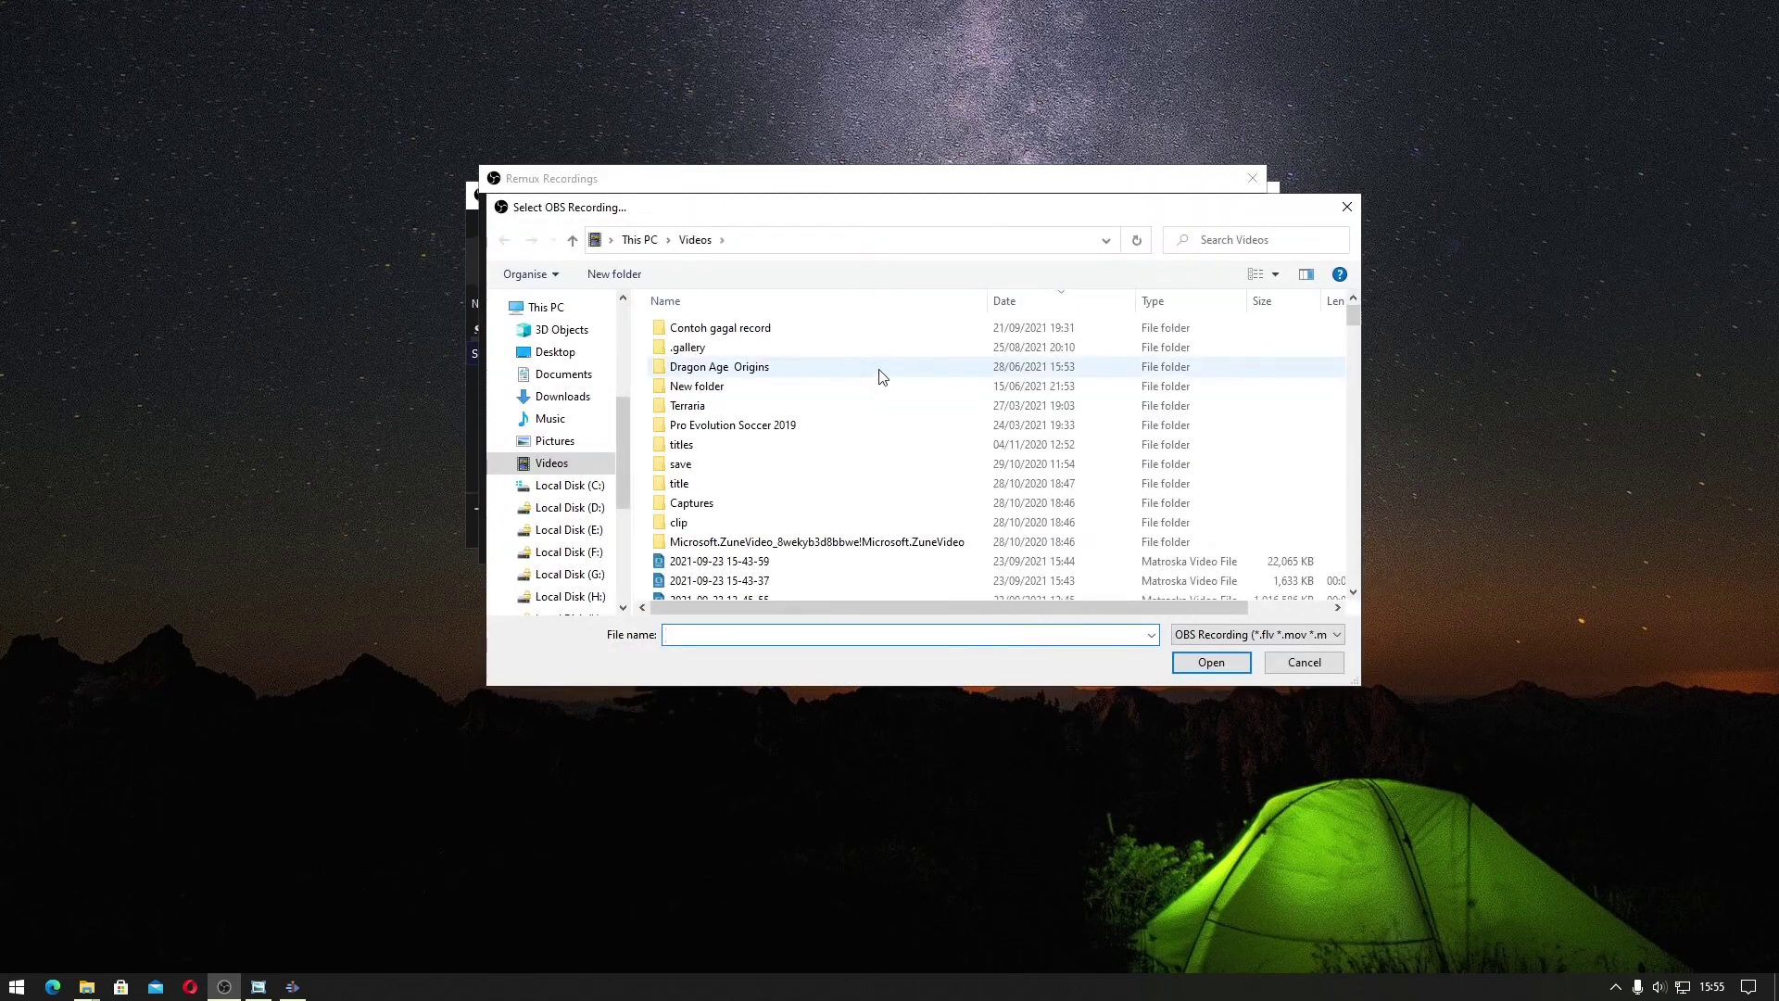
scroll(890, 395, "down", 3)
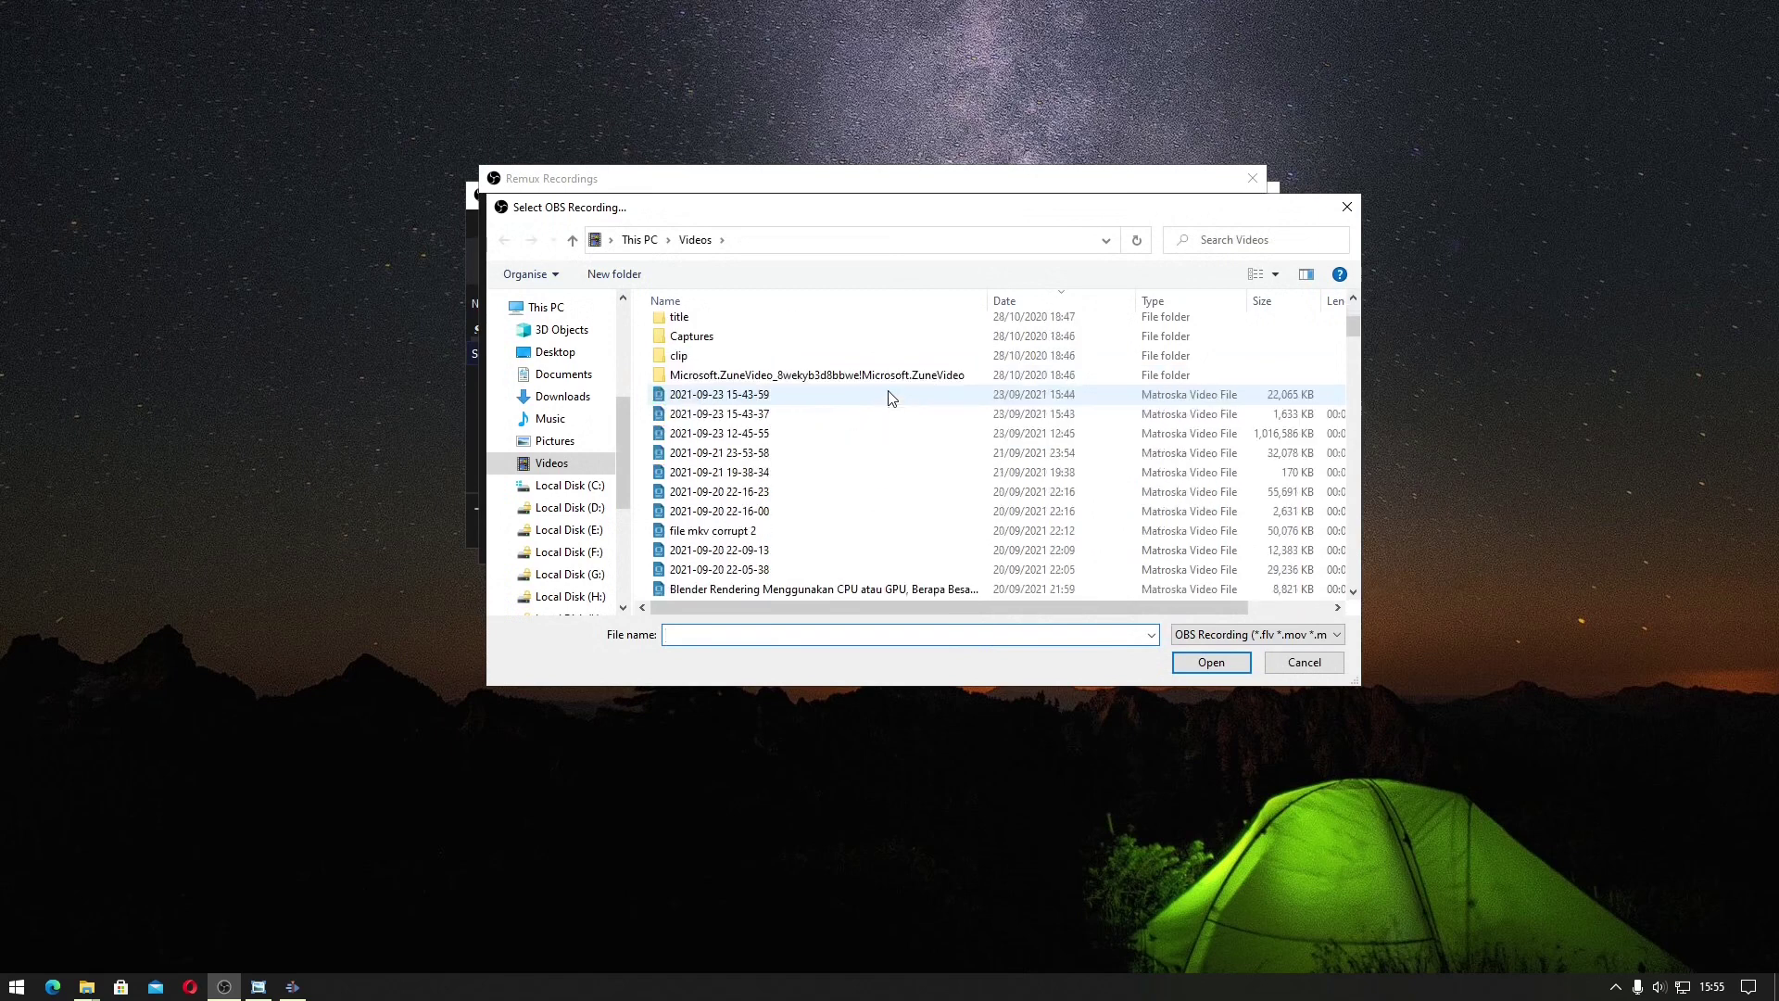
left_click_drag(1081, 606, 1137, 607)
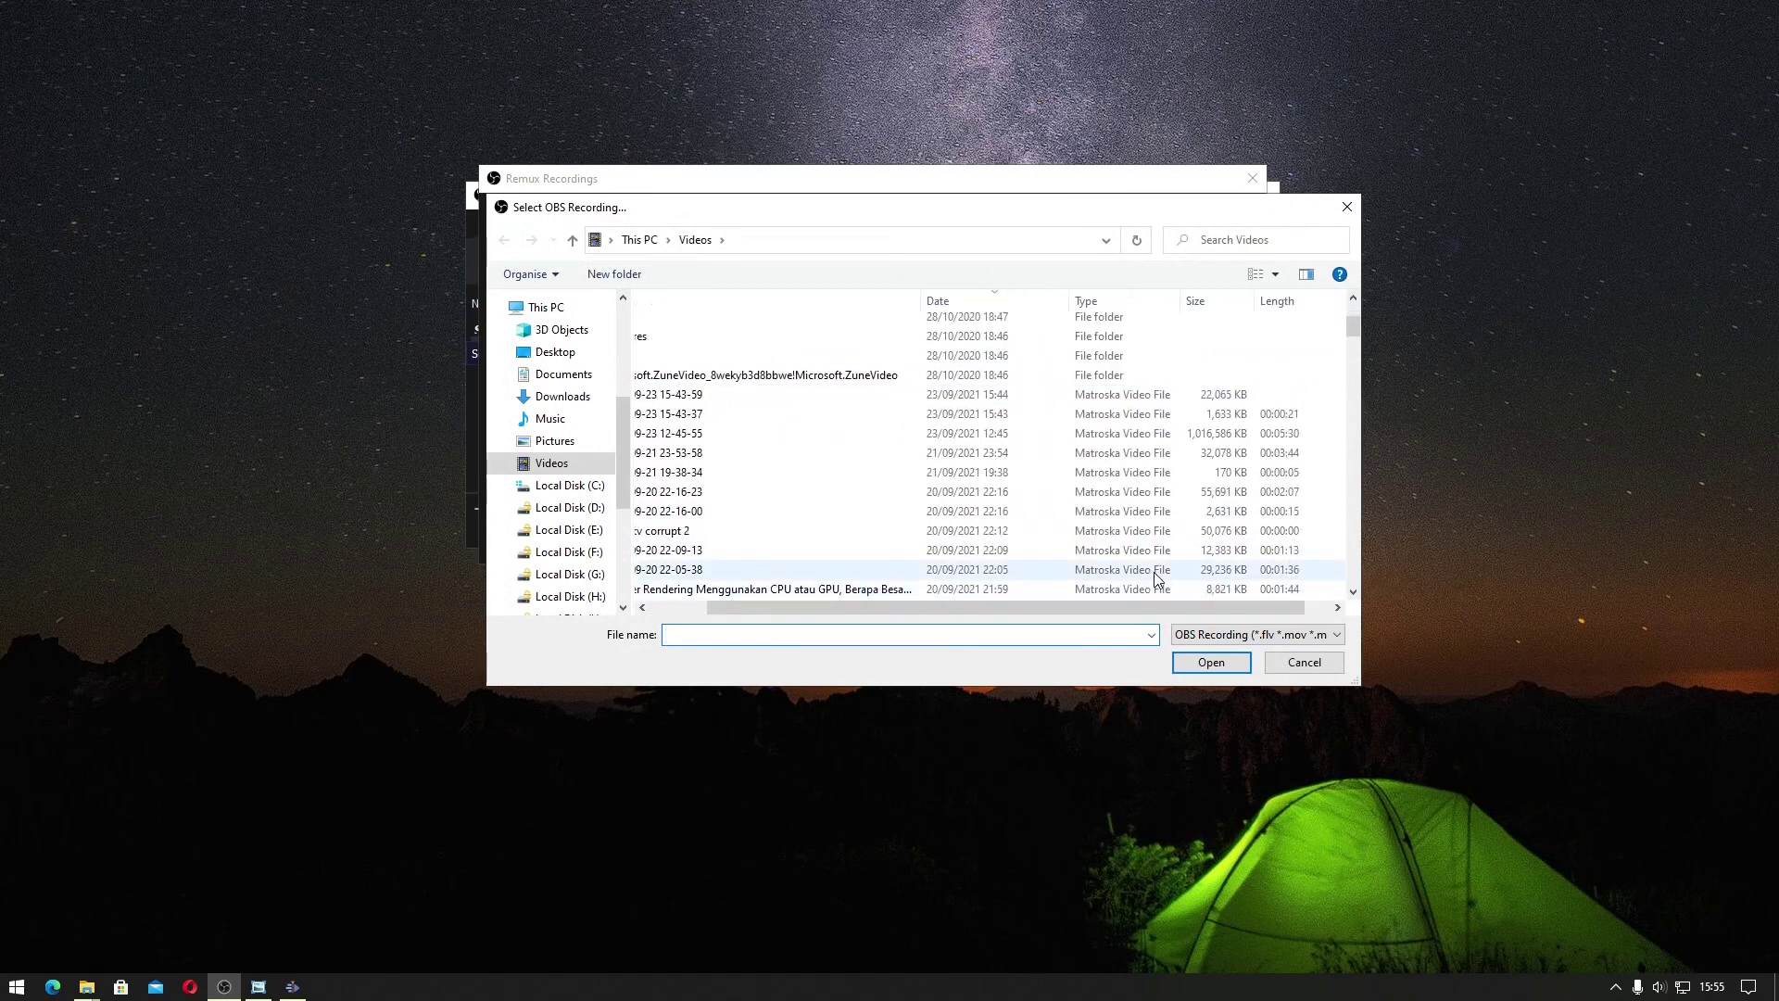
scroll(1140, 533, "down", 1)
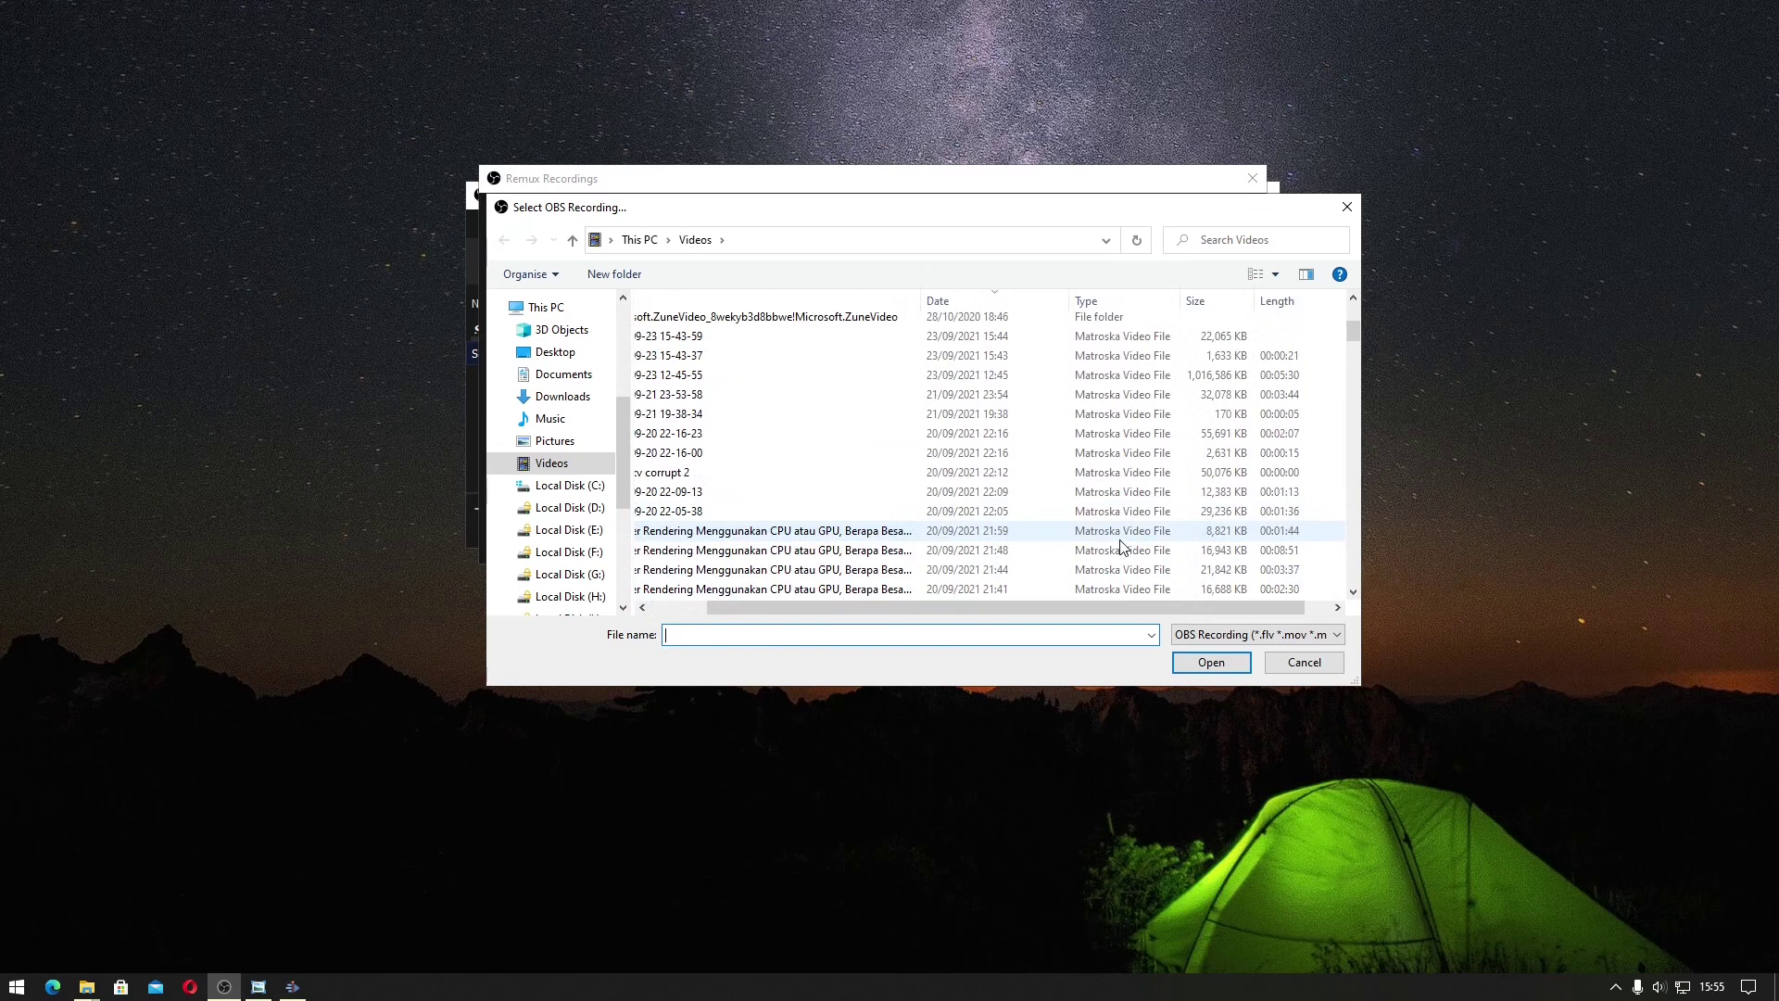
left_click(1111, 474)
scroll(1084, 500, "down", 2)
left_click(1080, 510)
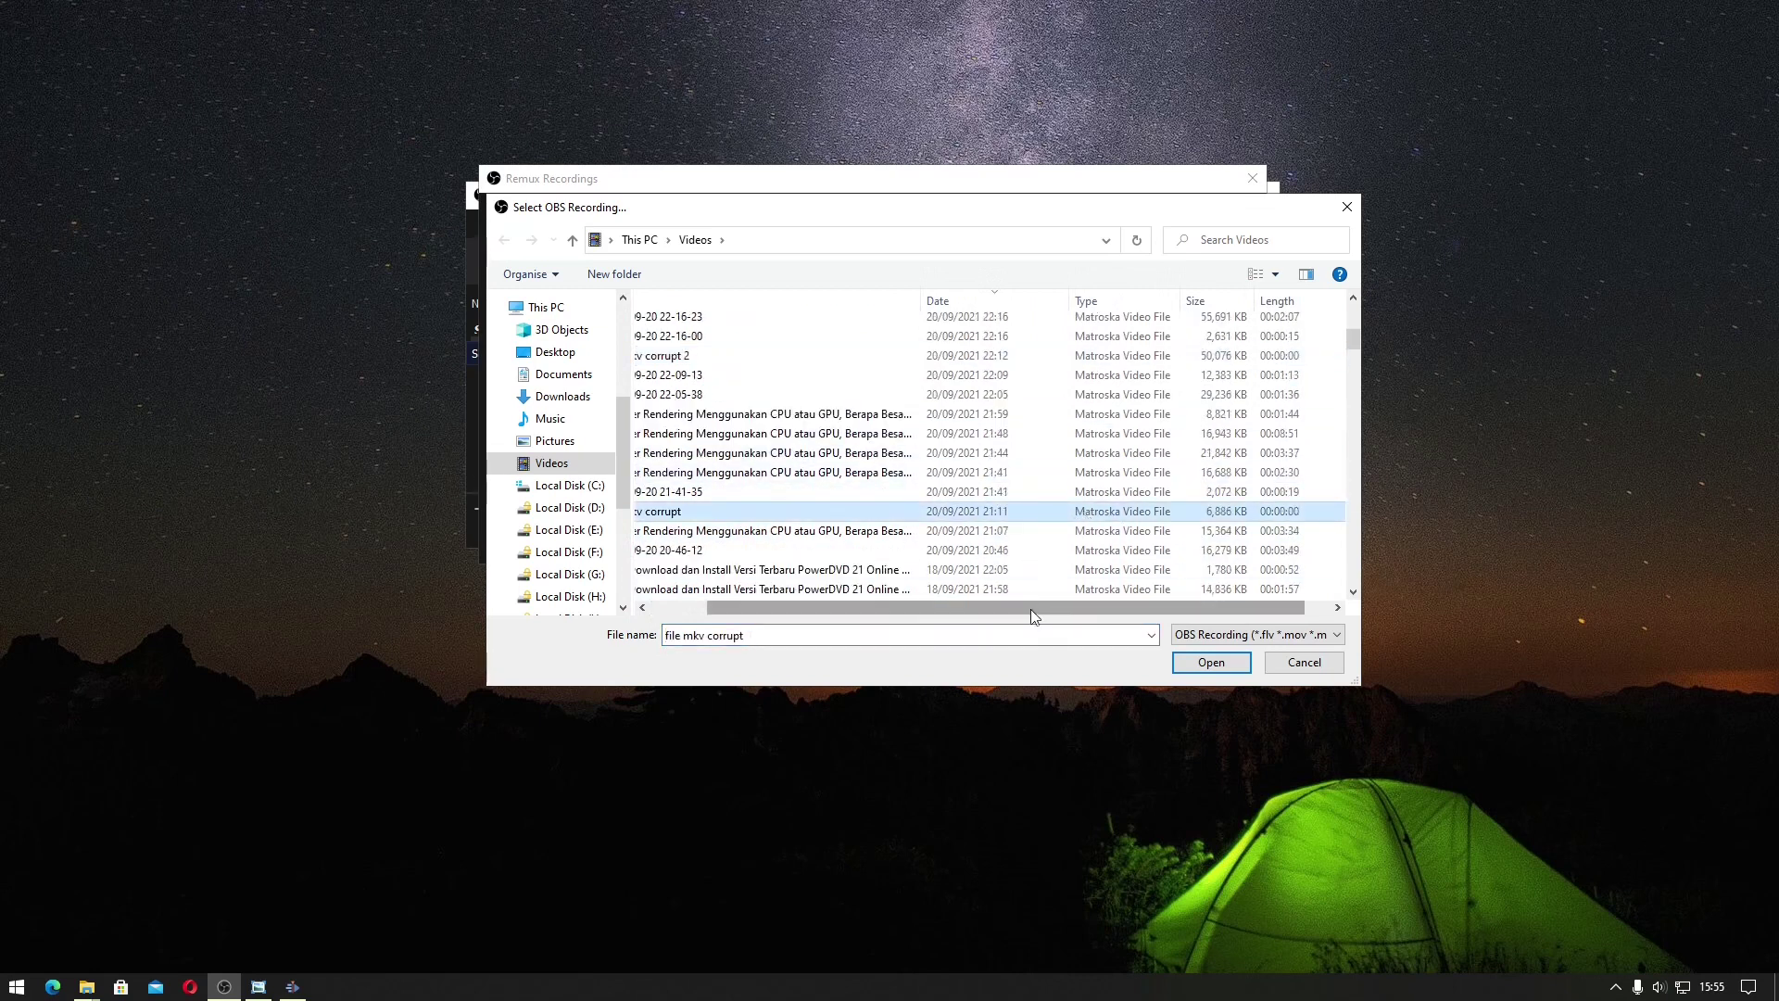
left_click_drag(1031, 610, 901, 610)
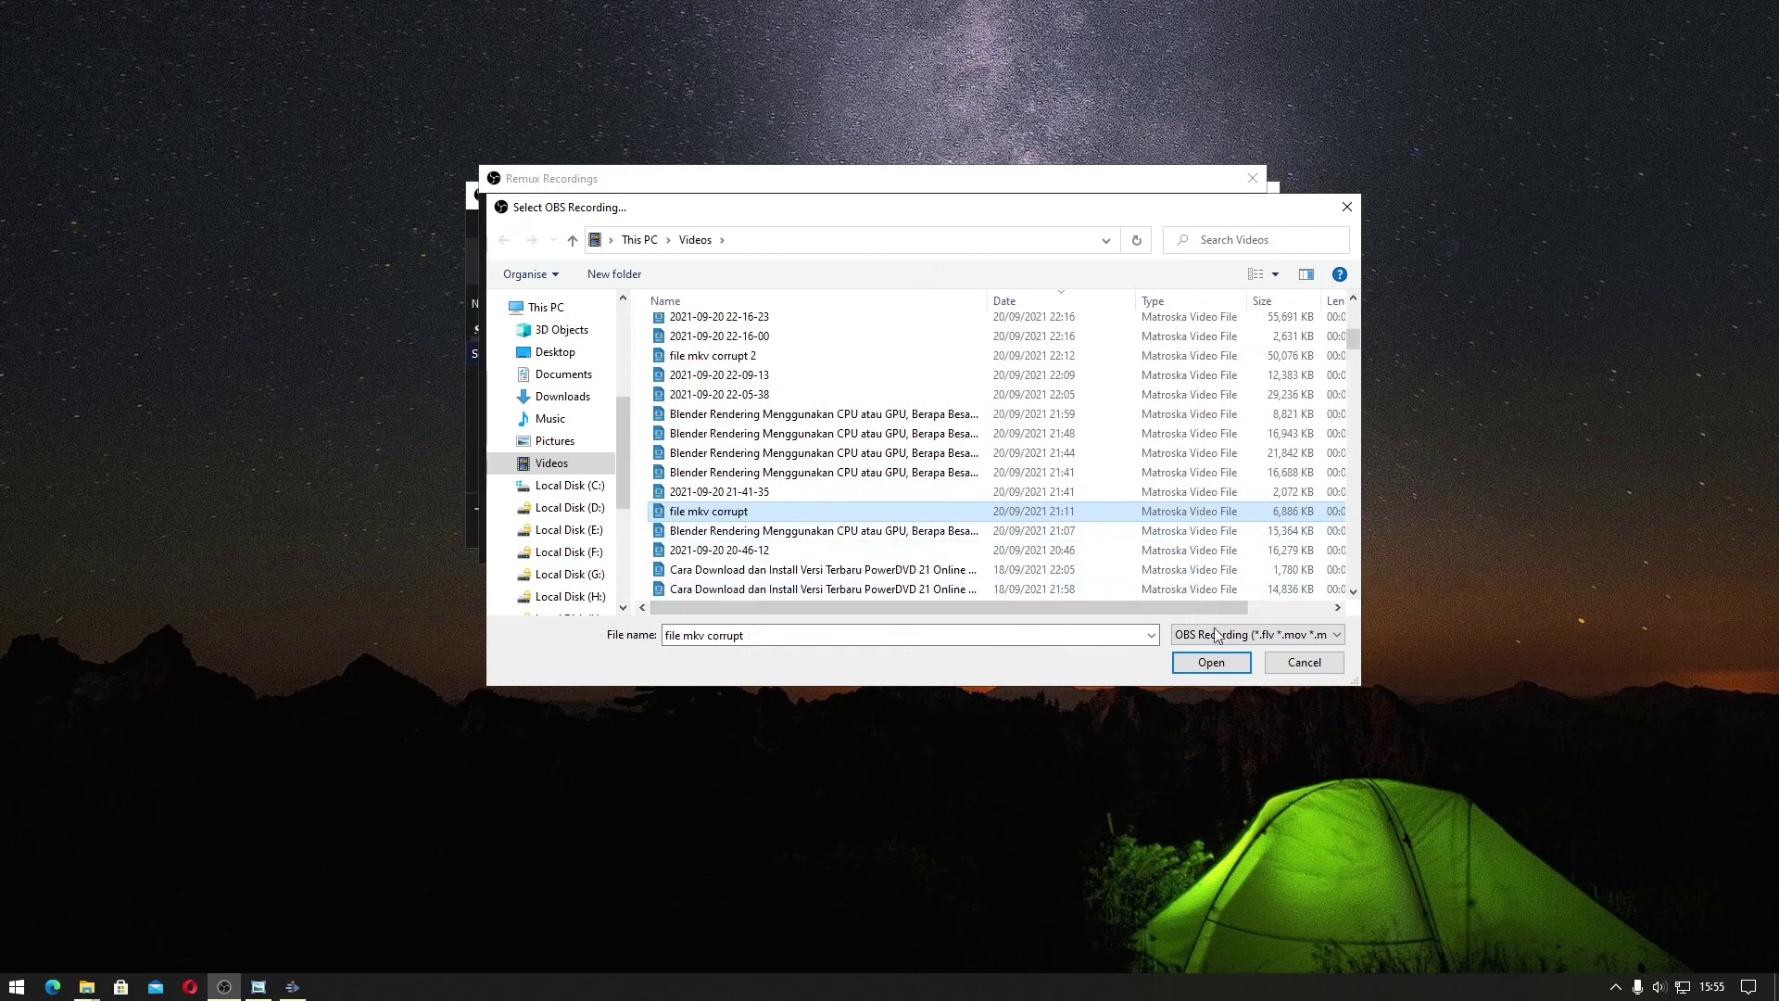
left_click(1214, 660)
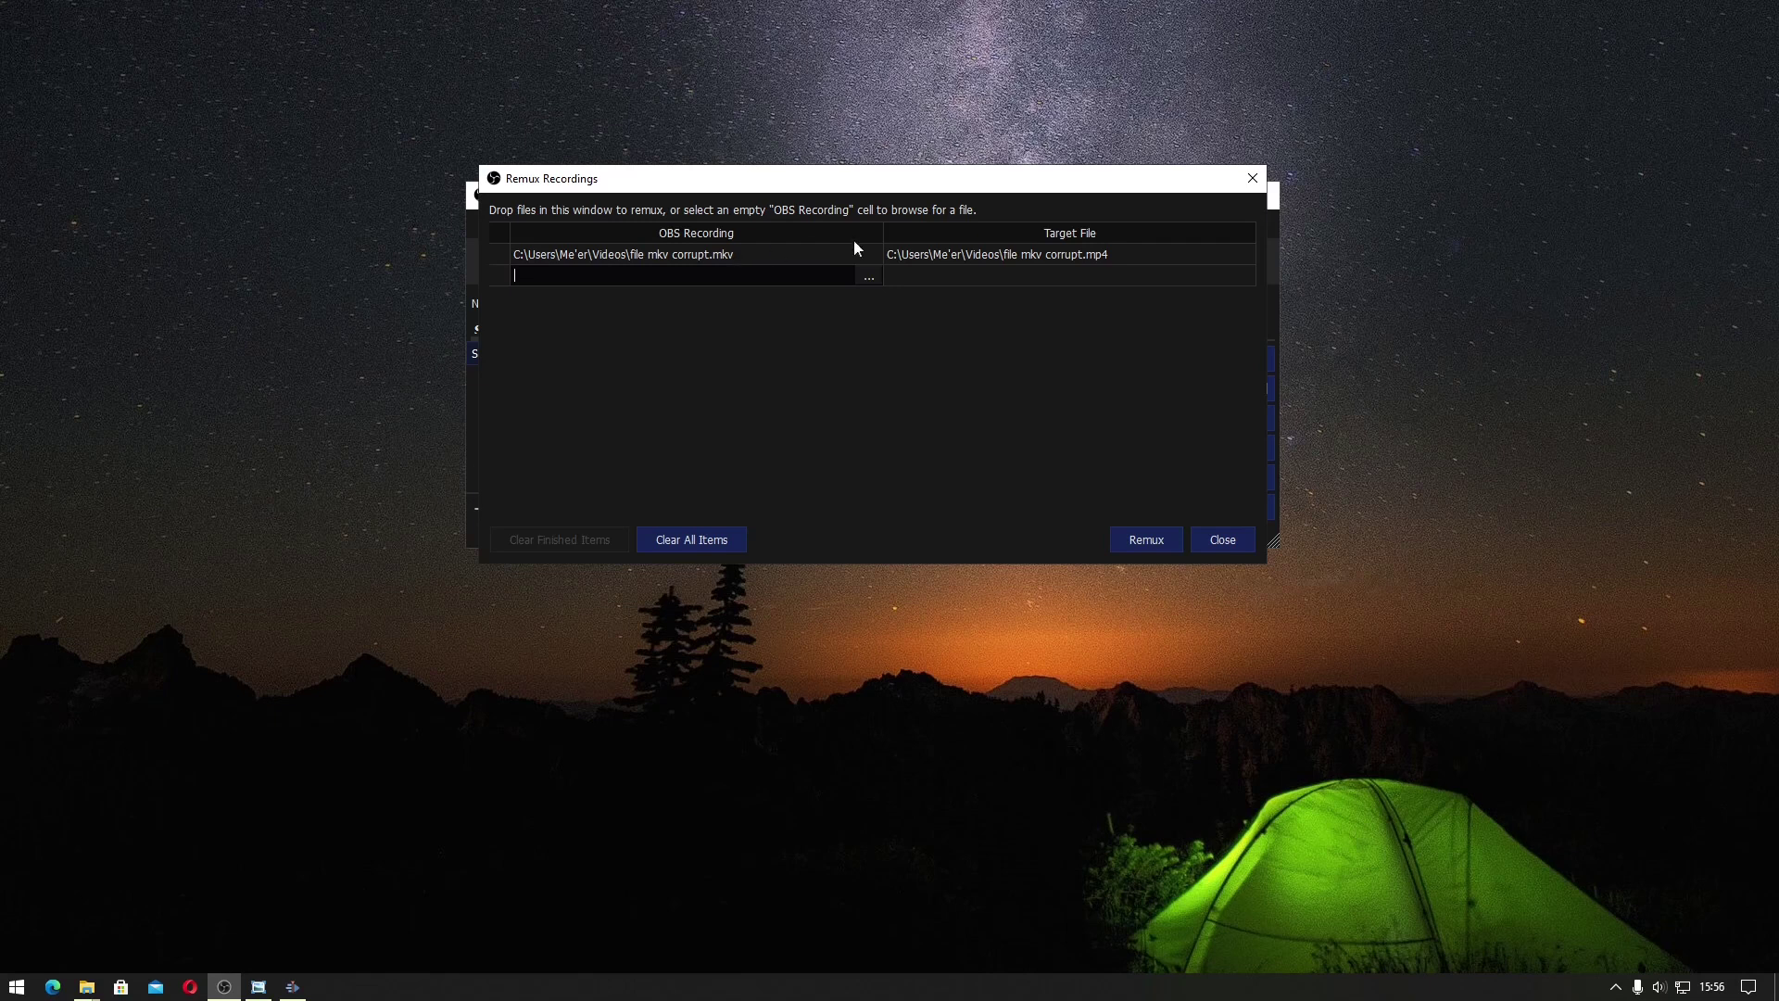
left_click(1152, 541)
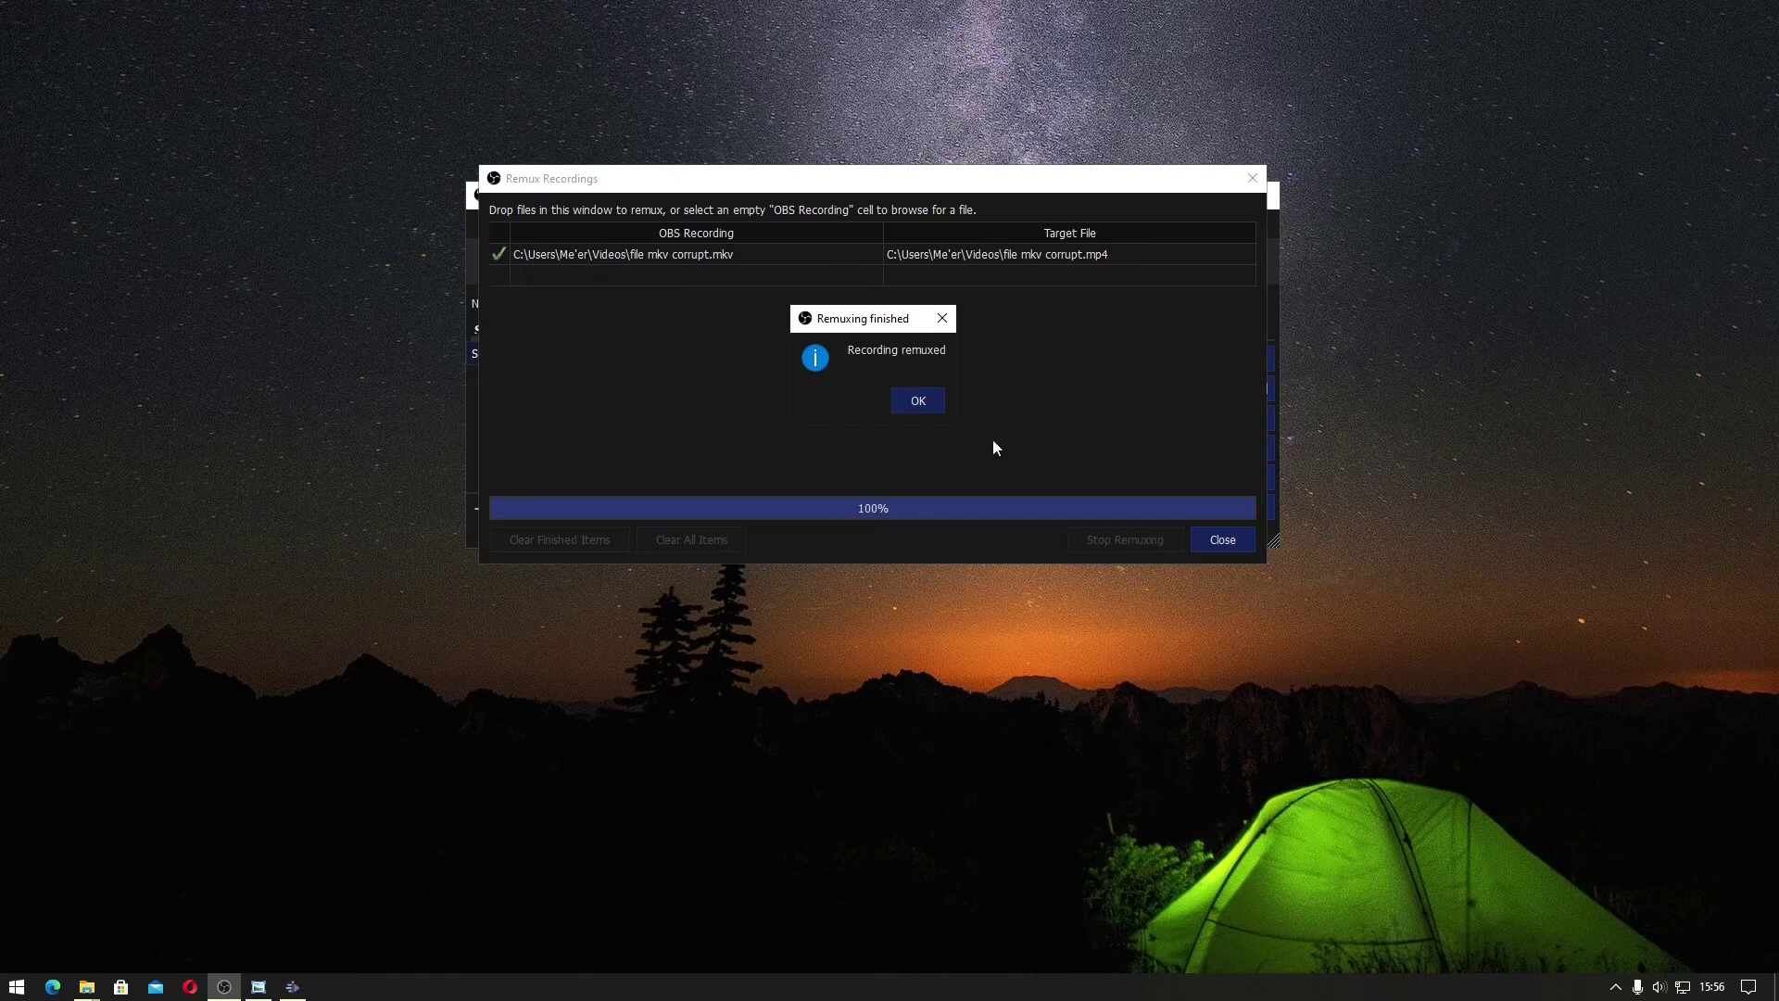
left_click(920, 401)
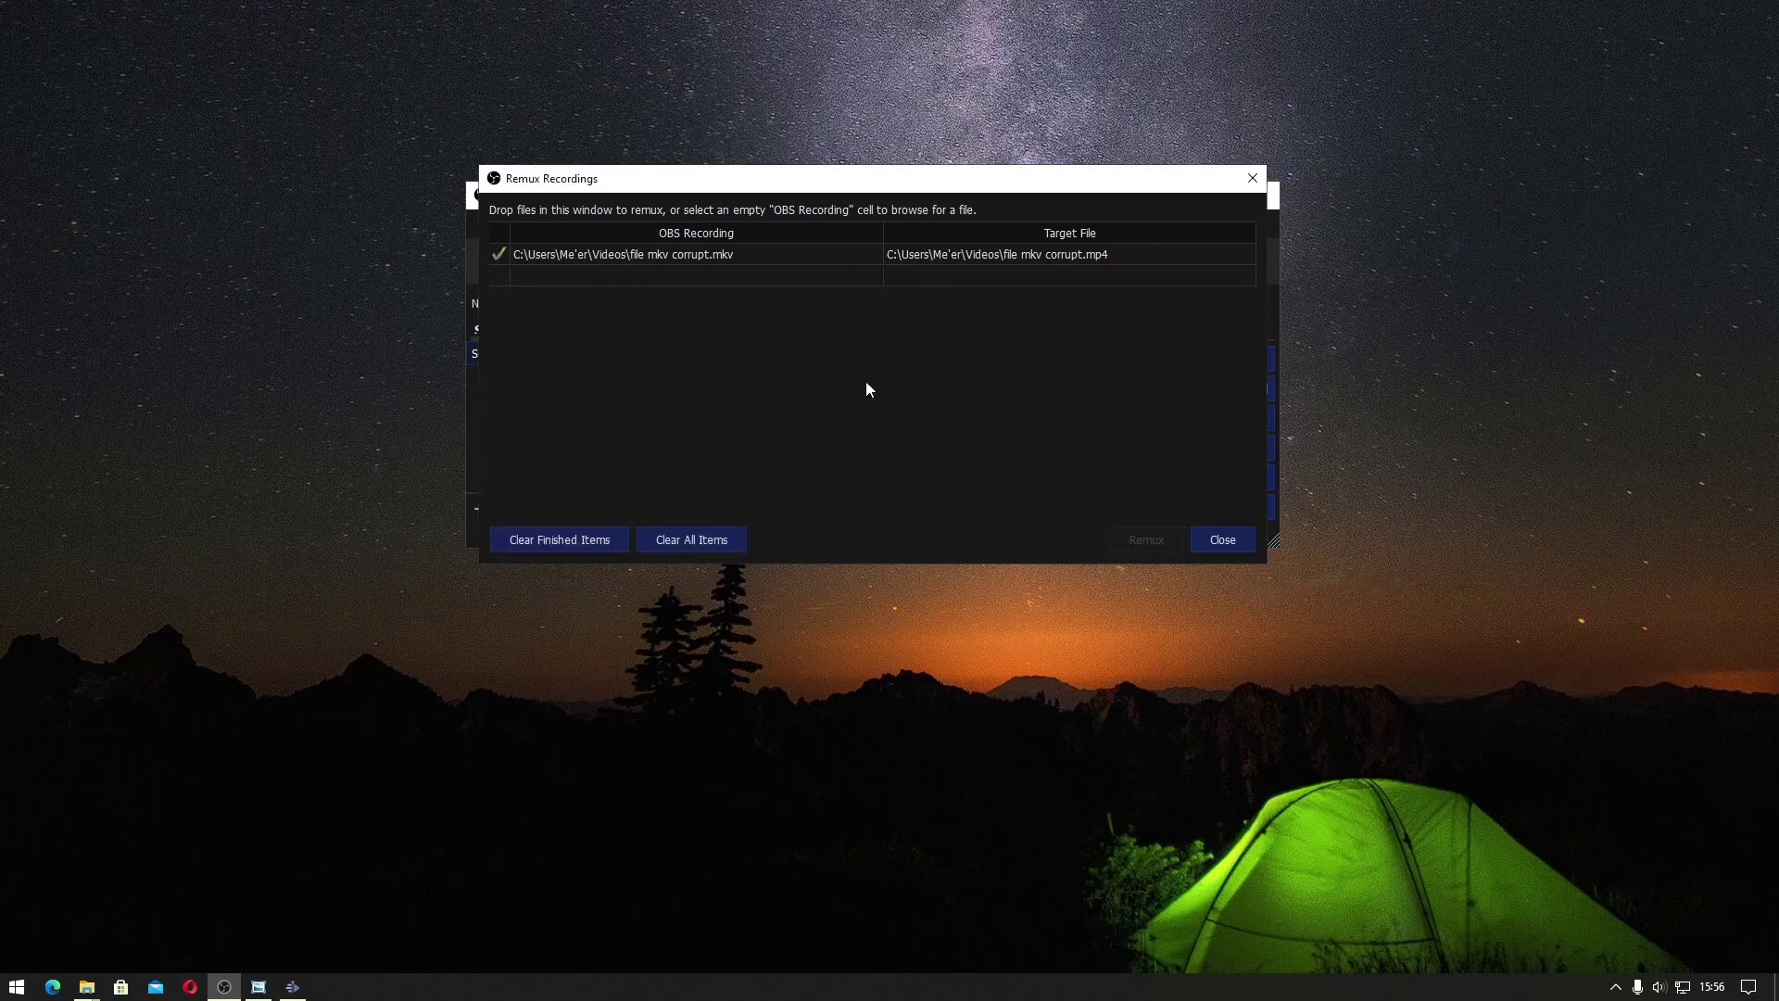
Switch to the Videos folder, refresh its contents, and select the remuxed MP4 version of file mkv corrupt
left_click(85, 974)
left_click(89, 932)
right_click(1219, 471)
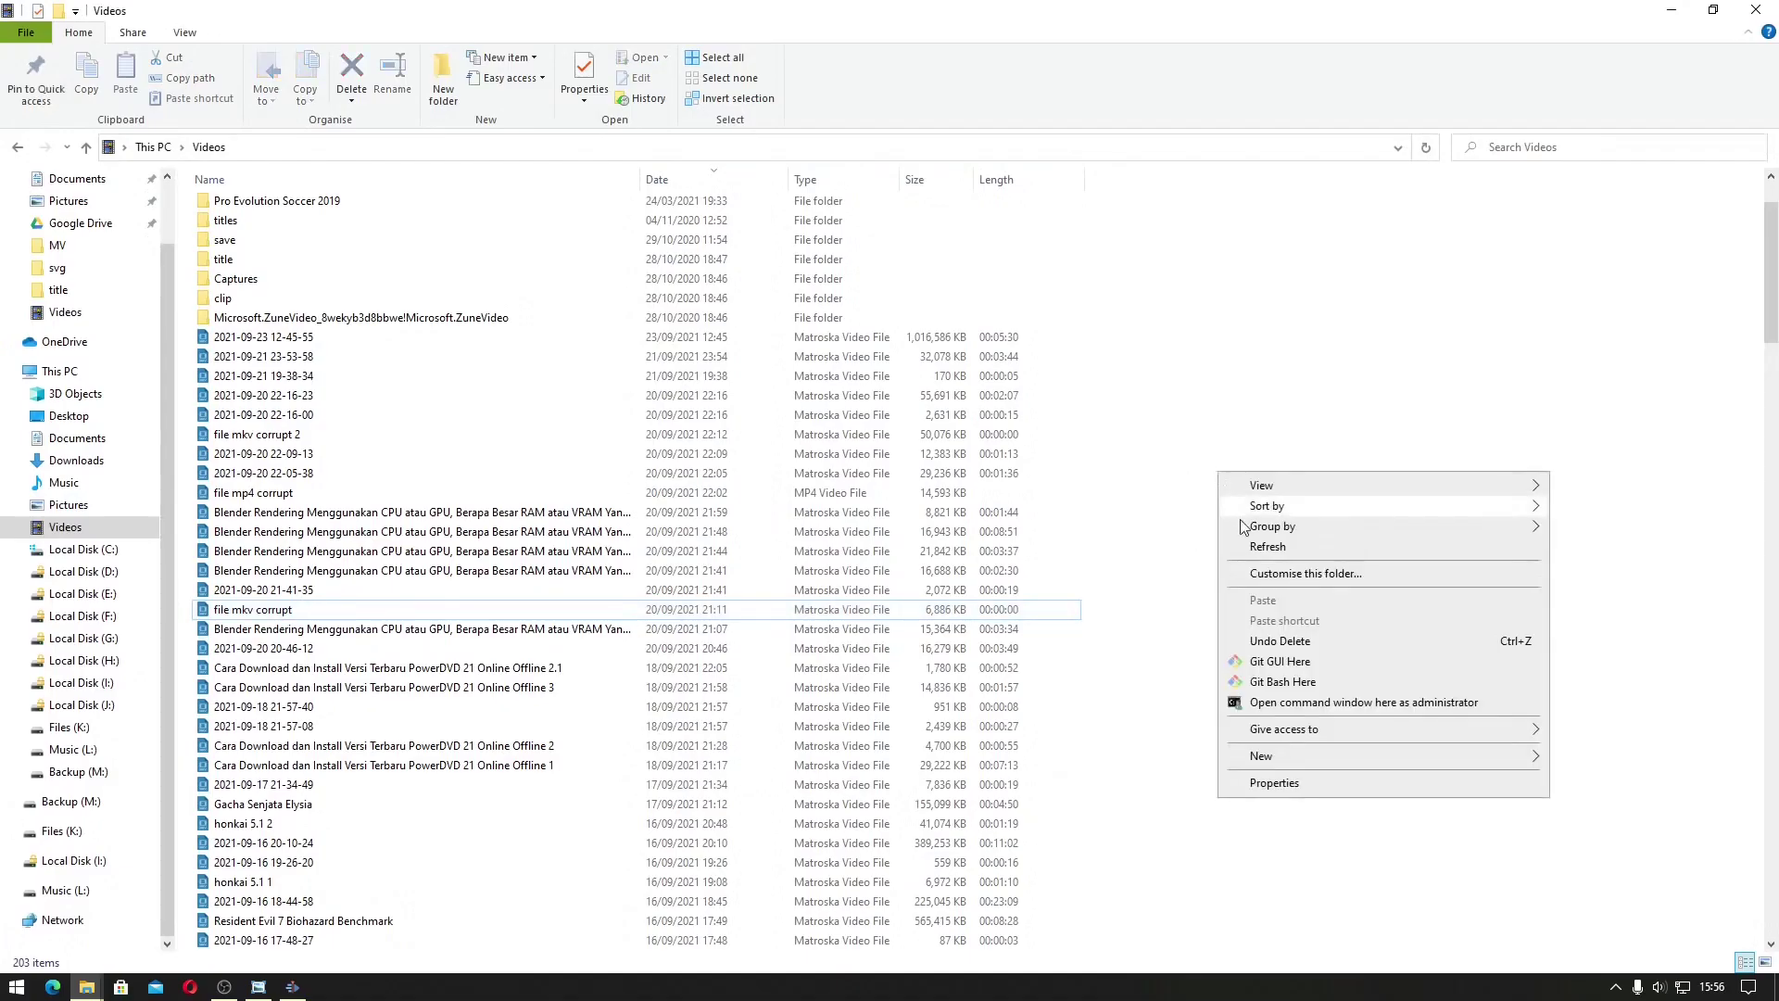
left_click(1246, 546)
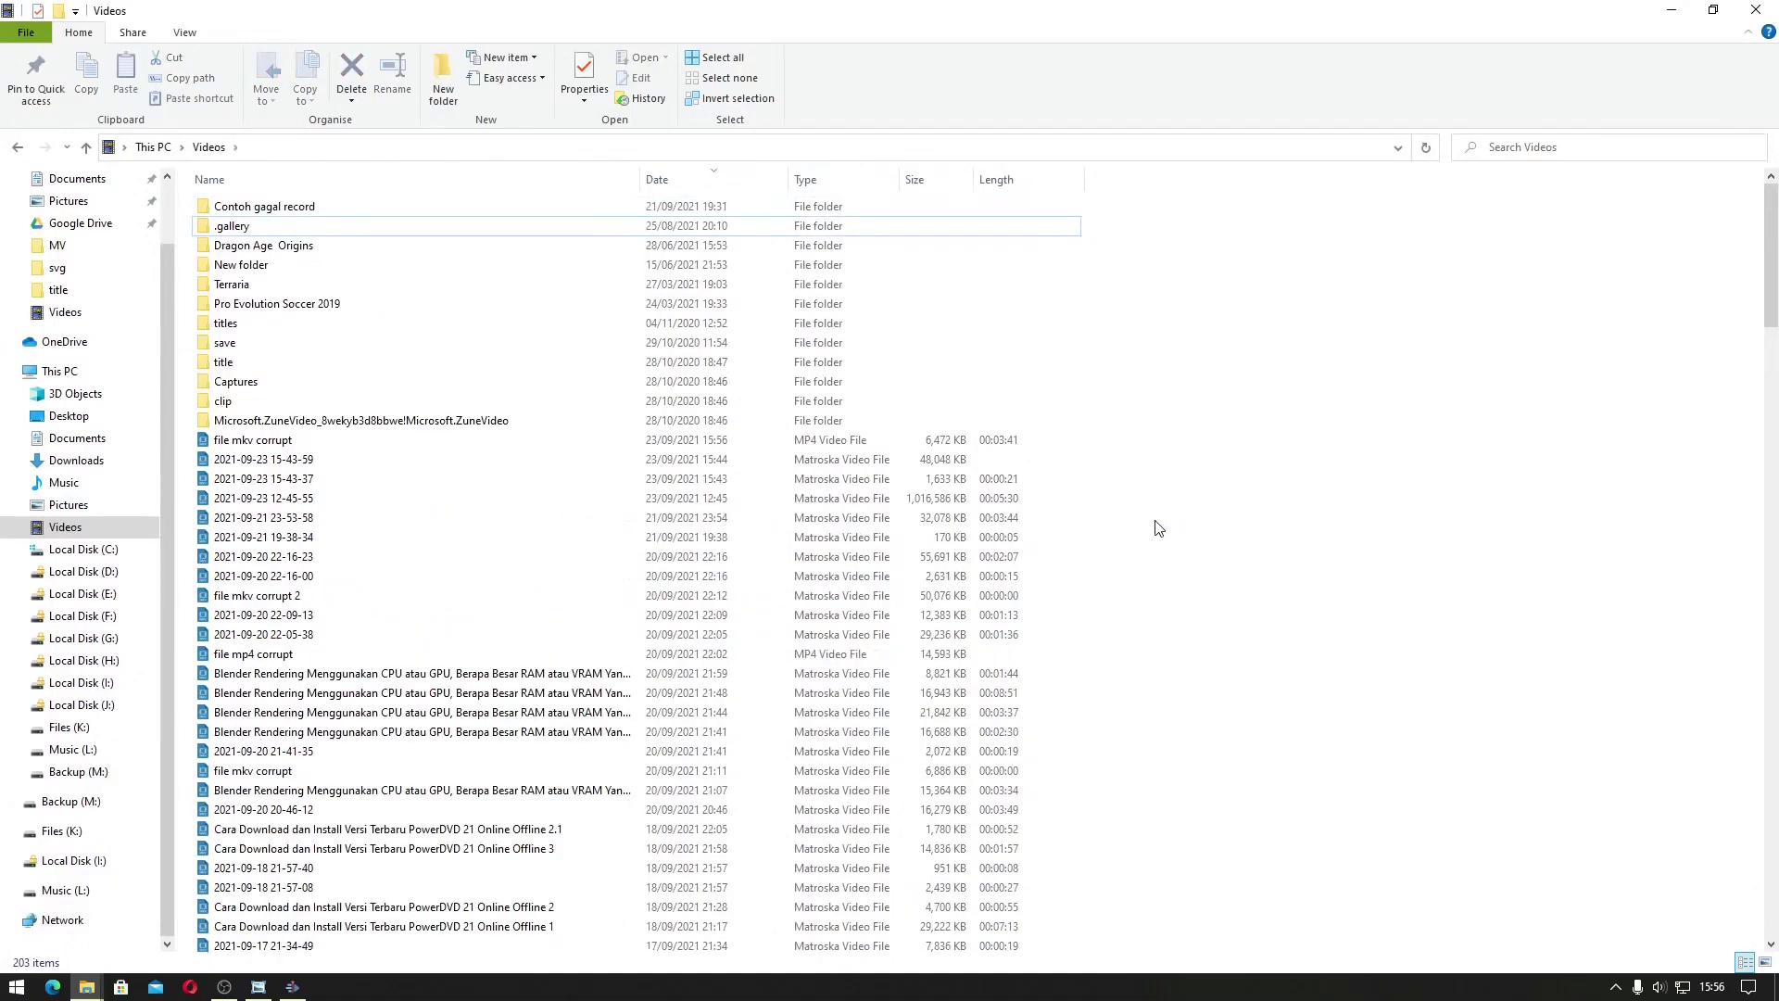
left_click(806, 444)
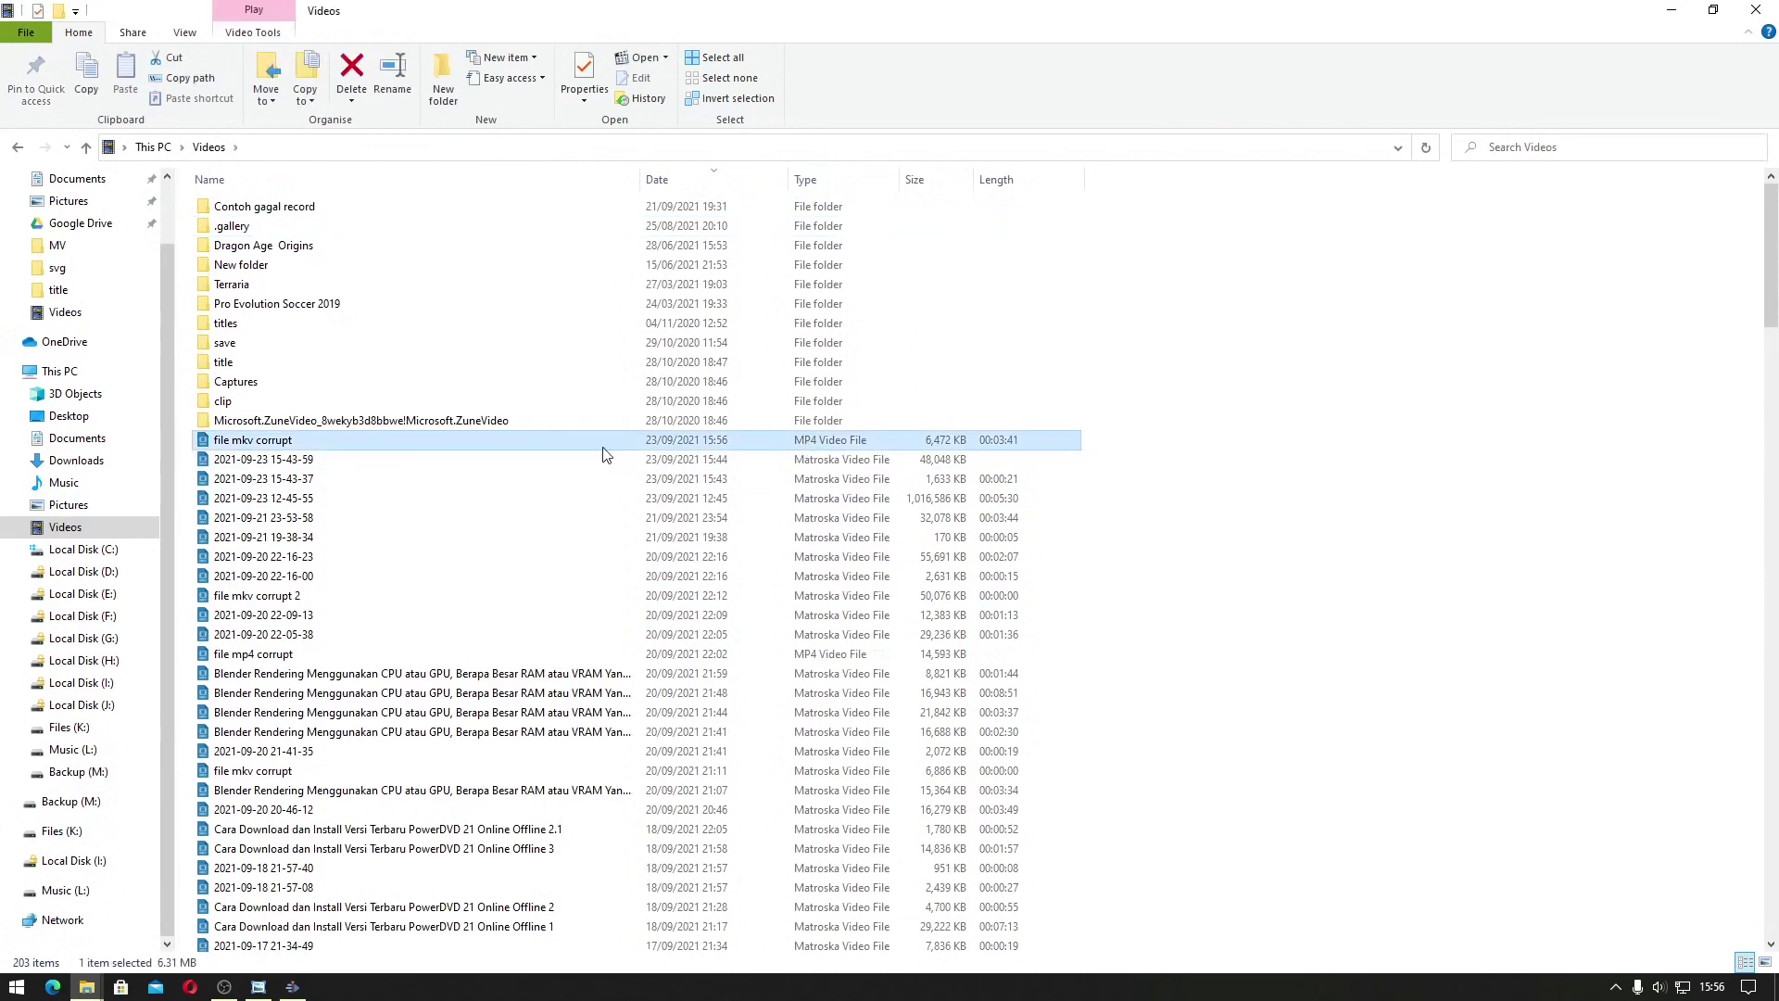
Play the original Matroska version of file mkv corrupt, pause it to check its duration, and close the player
double_click(284, 771)
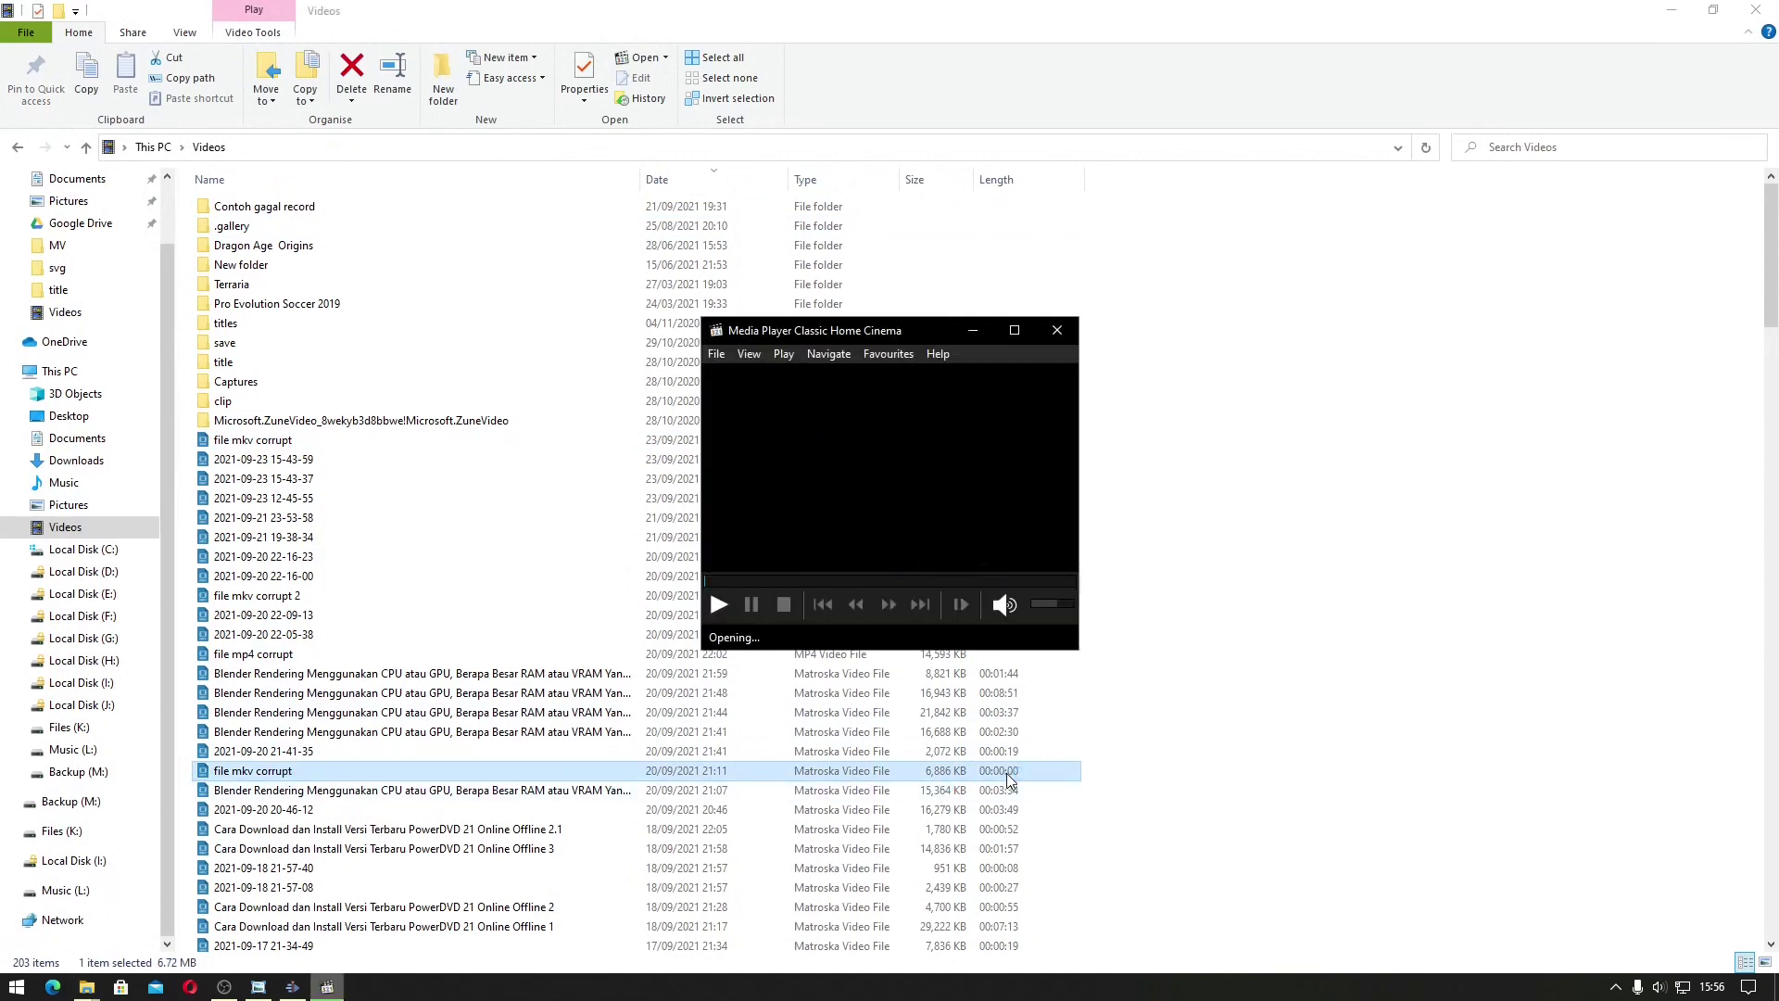
key("space")
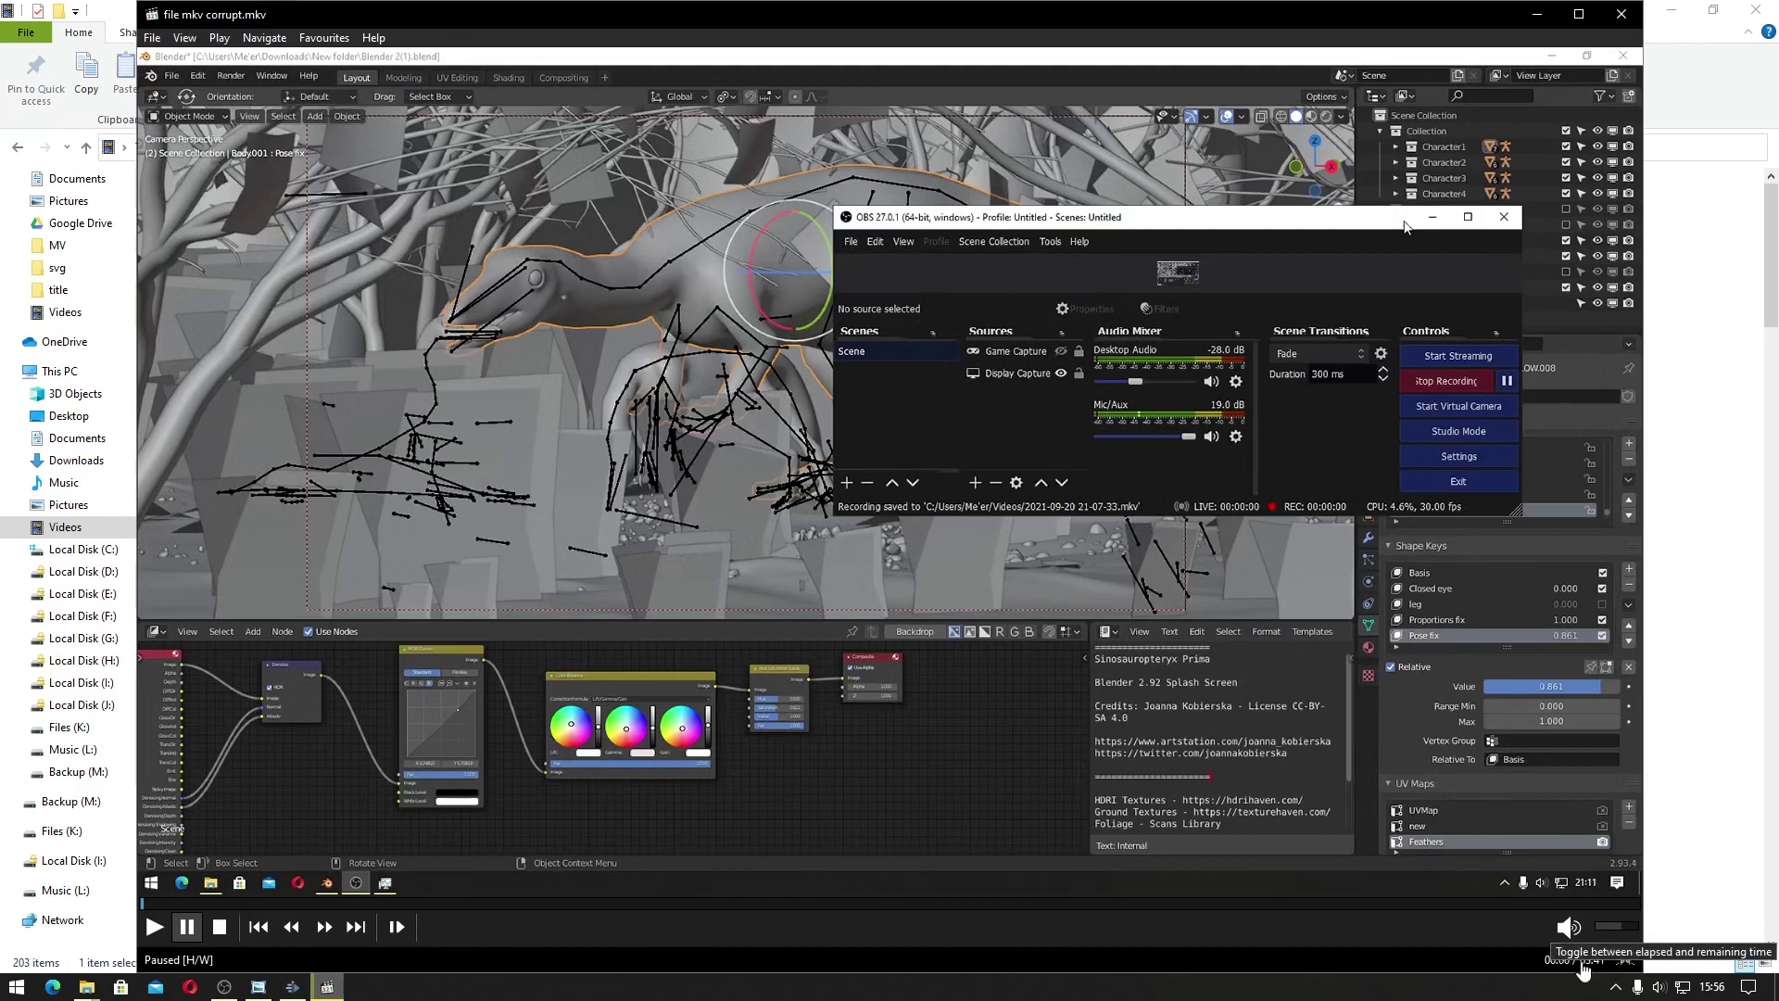
left_click(1621, 14)
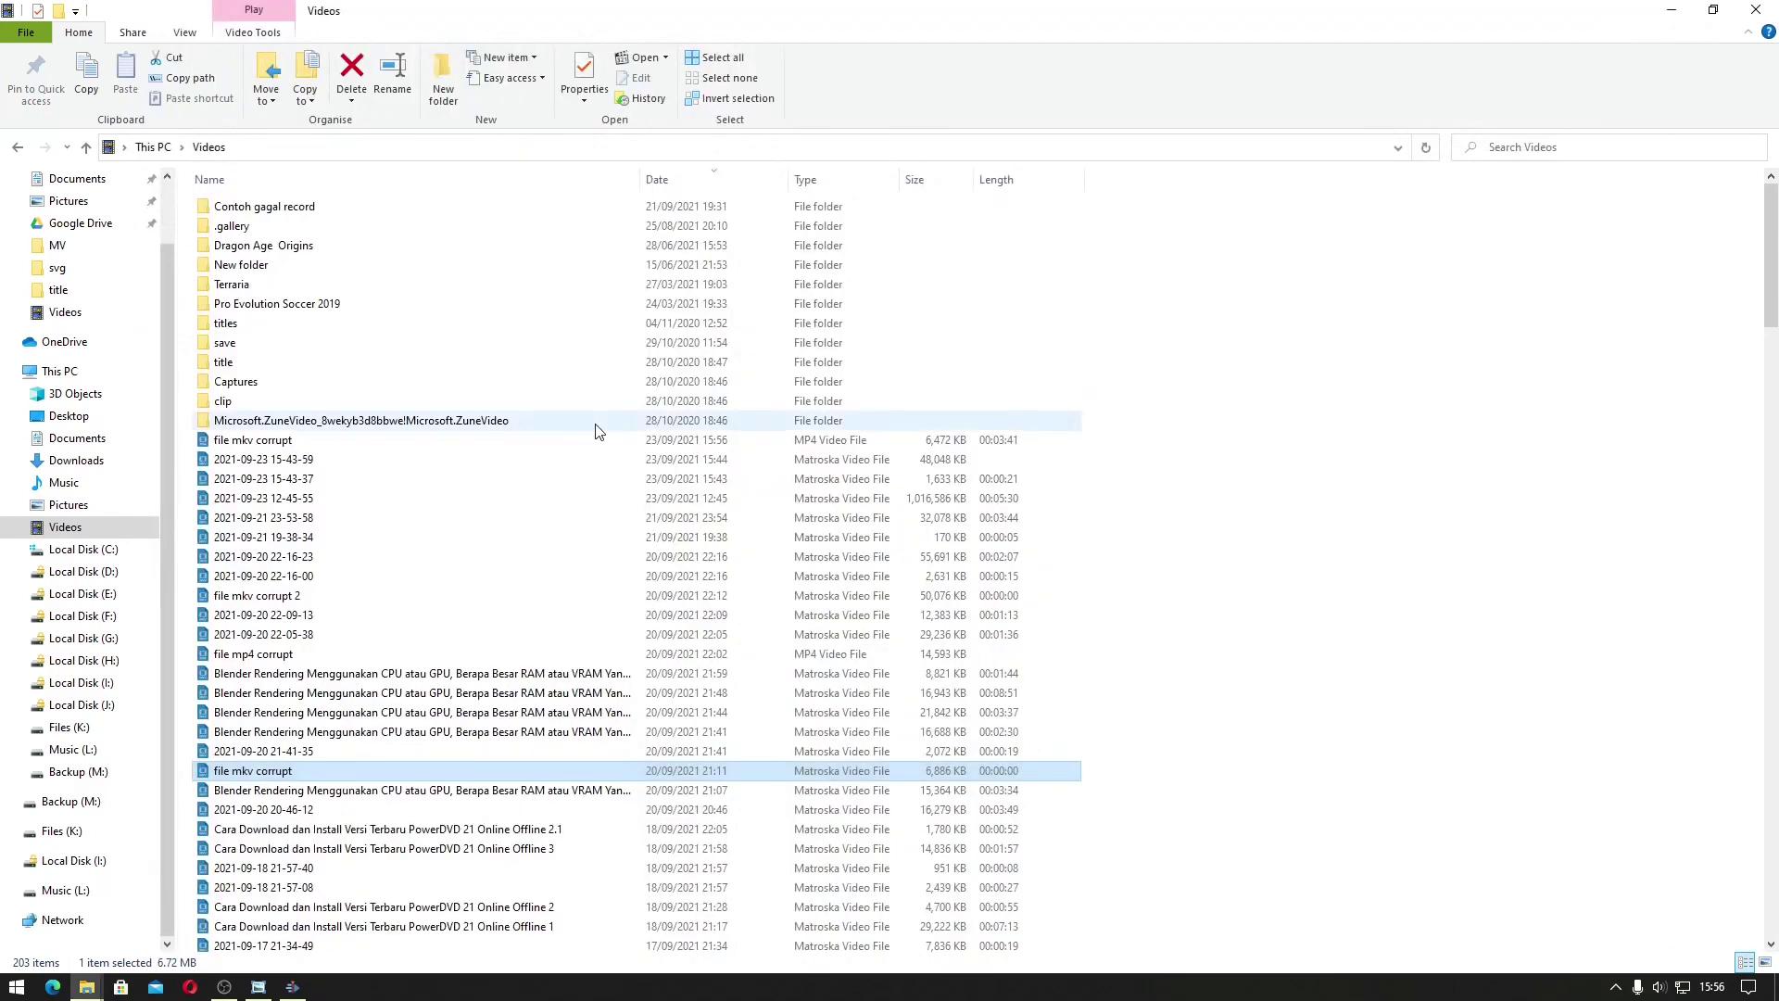
Play the remuxed file mkv corrupt.mp4, skip through to near its end, and close the player
left_click(276, 446)
double_click(276, 446)
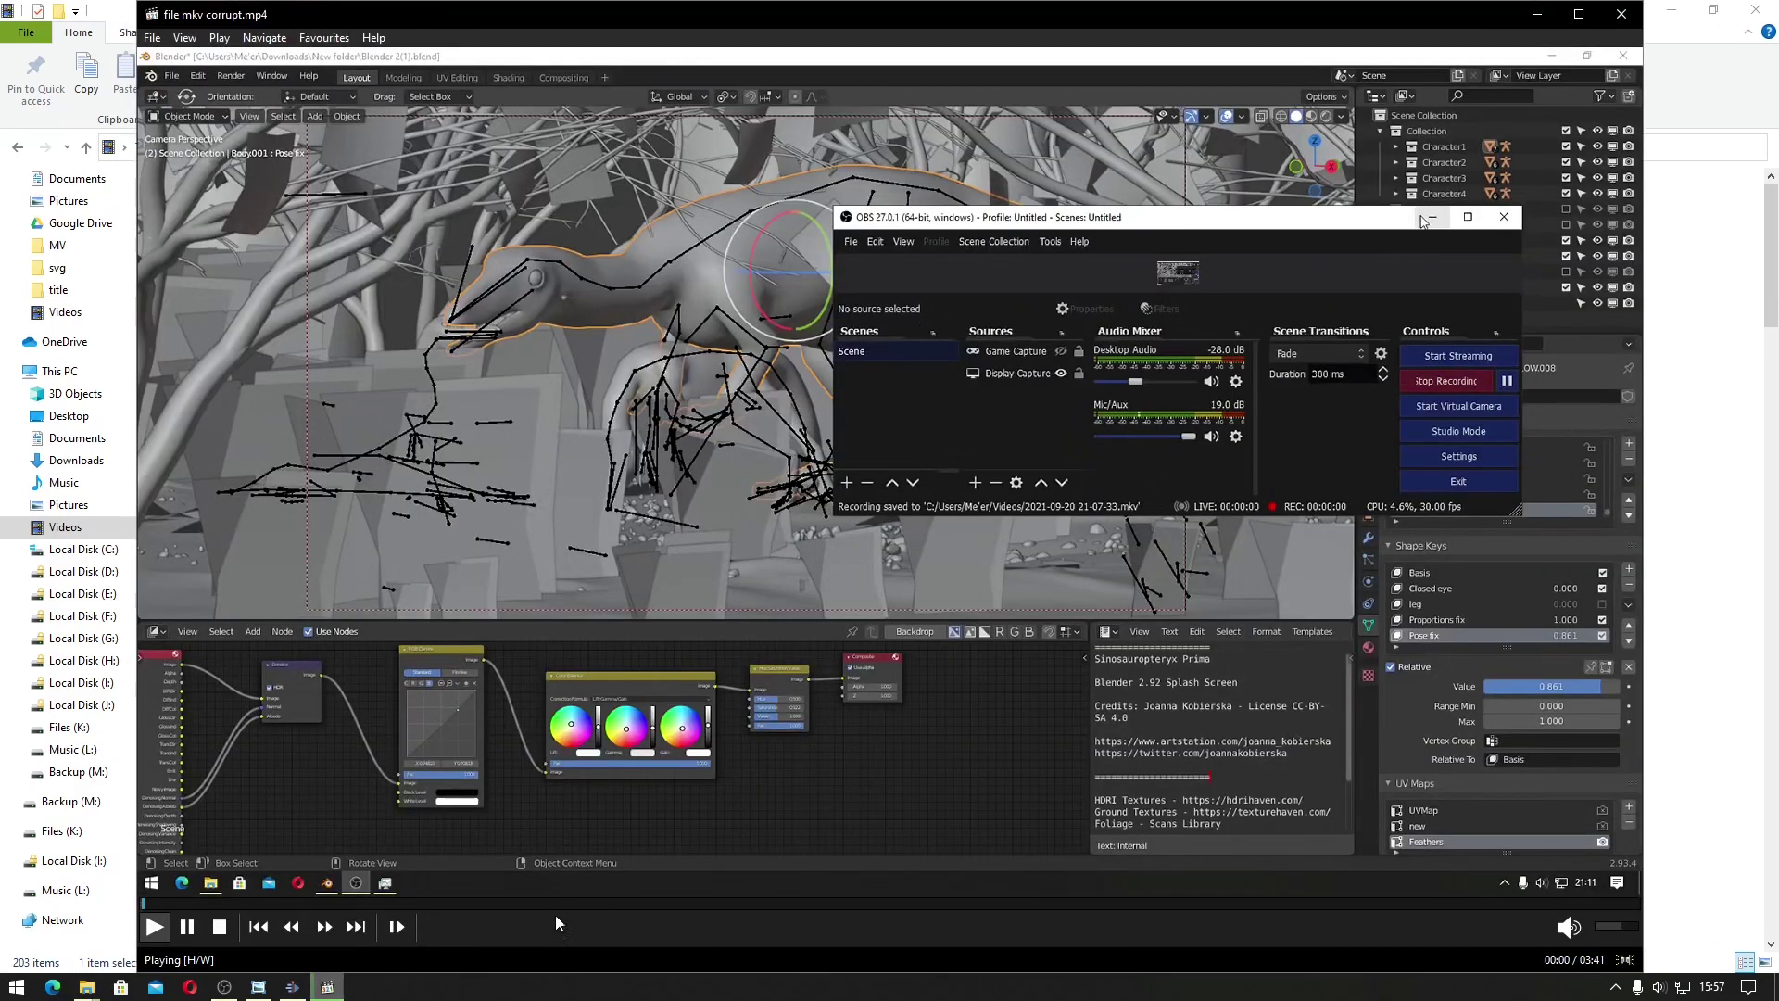
left_click_drag(569, 914, 1614, 908)
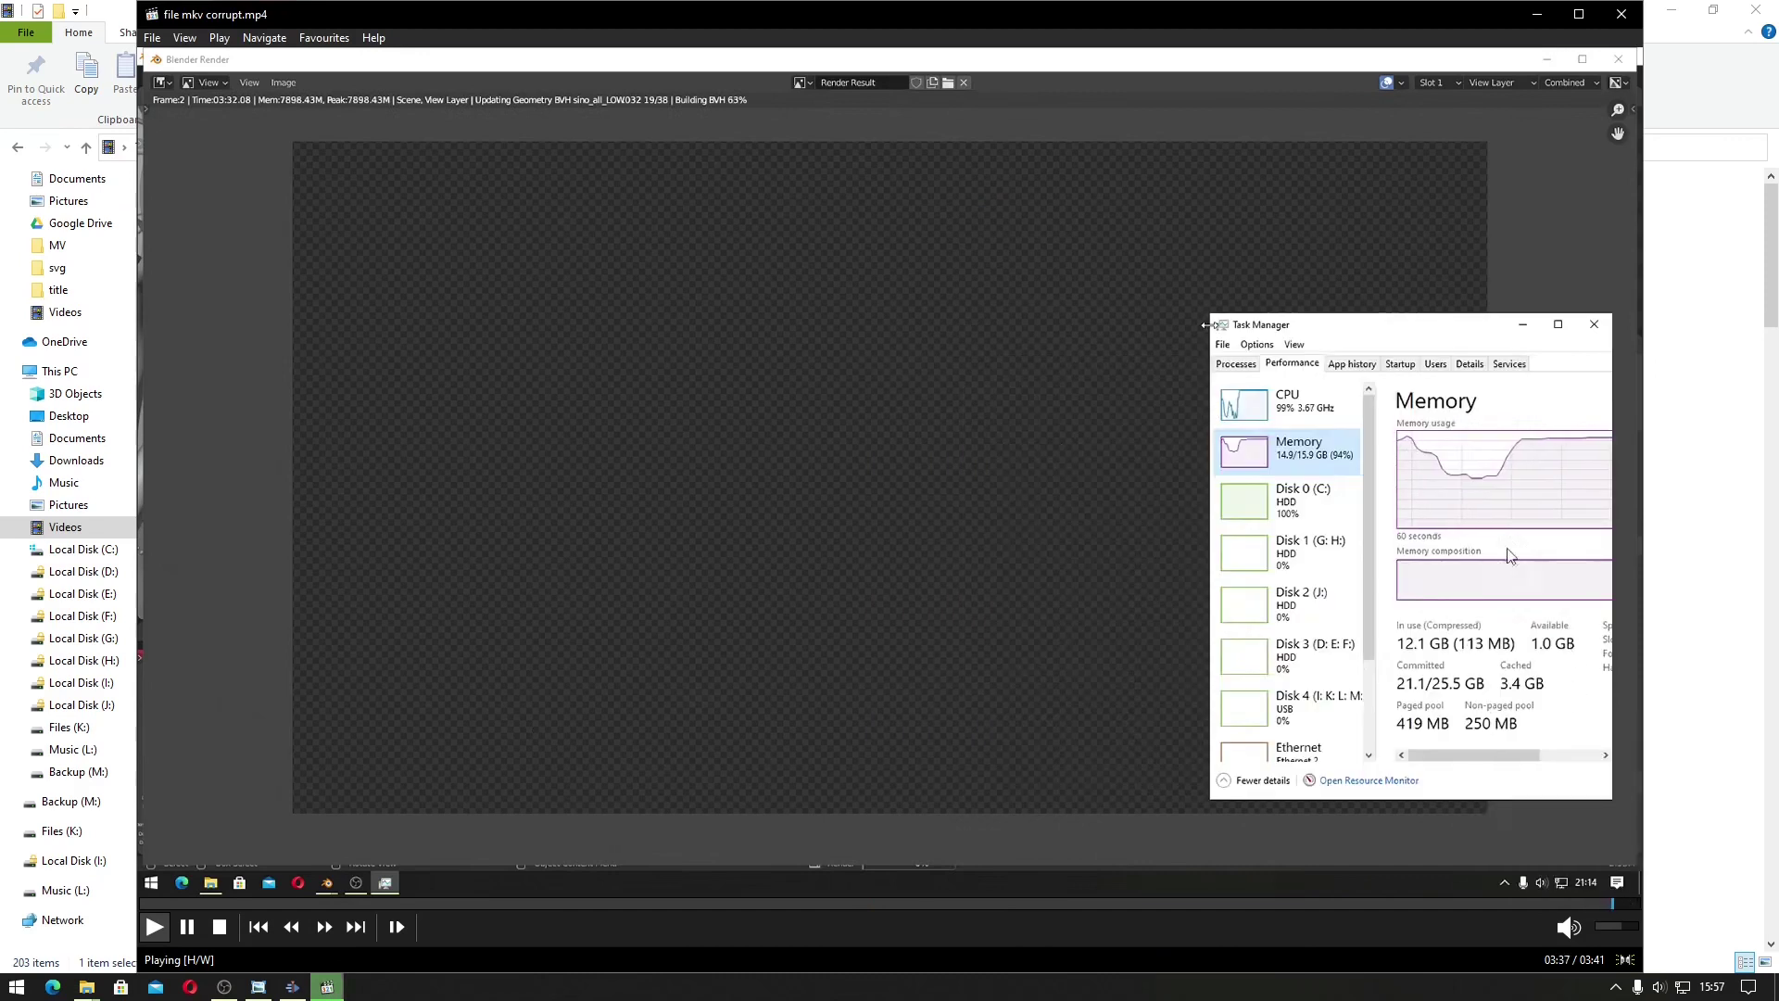
left_click(1620, 14)
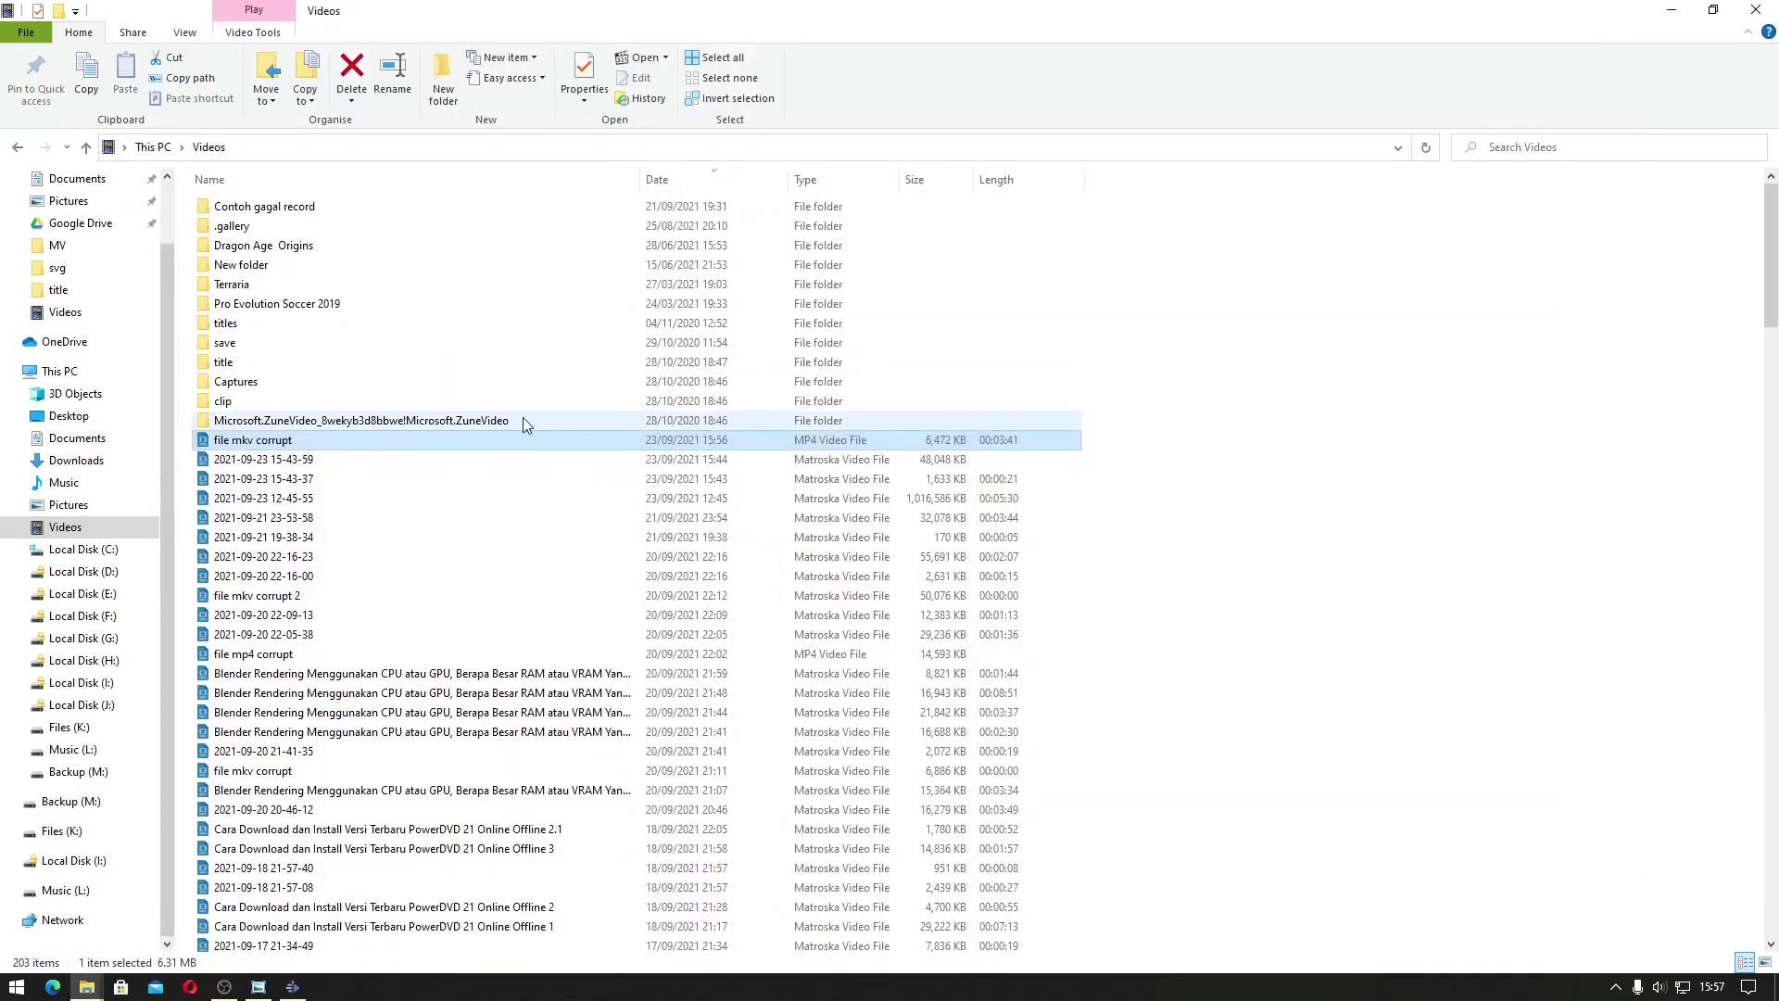
Import file mkv corrupt.mp4 into the Kdenlive project bin and decline switching to the clip's 30 fps profile
left_click(290, 982)
left_click_drag(290, 979, 269, 374)
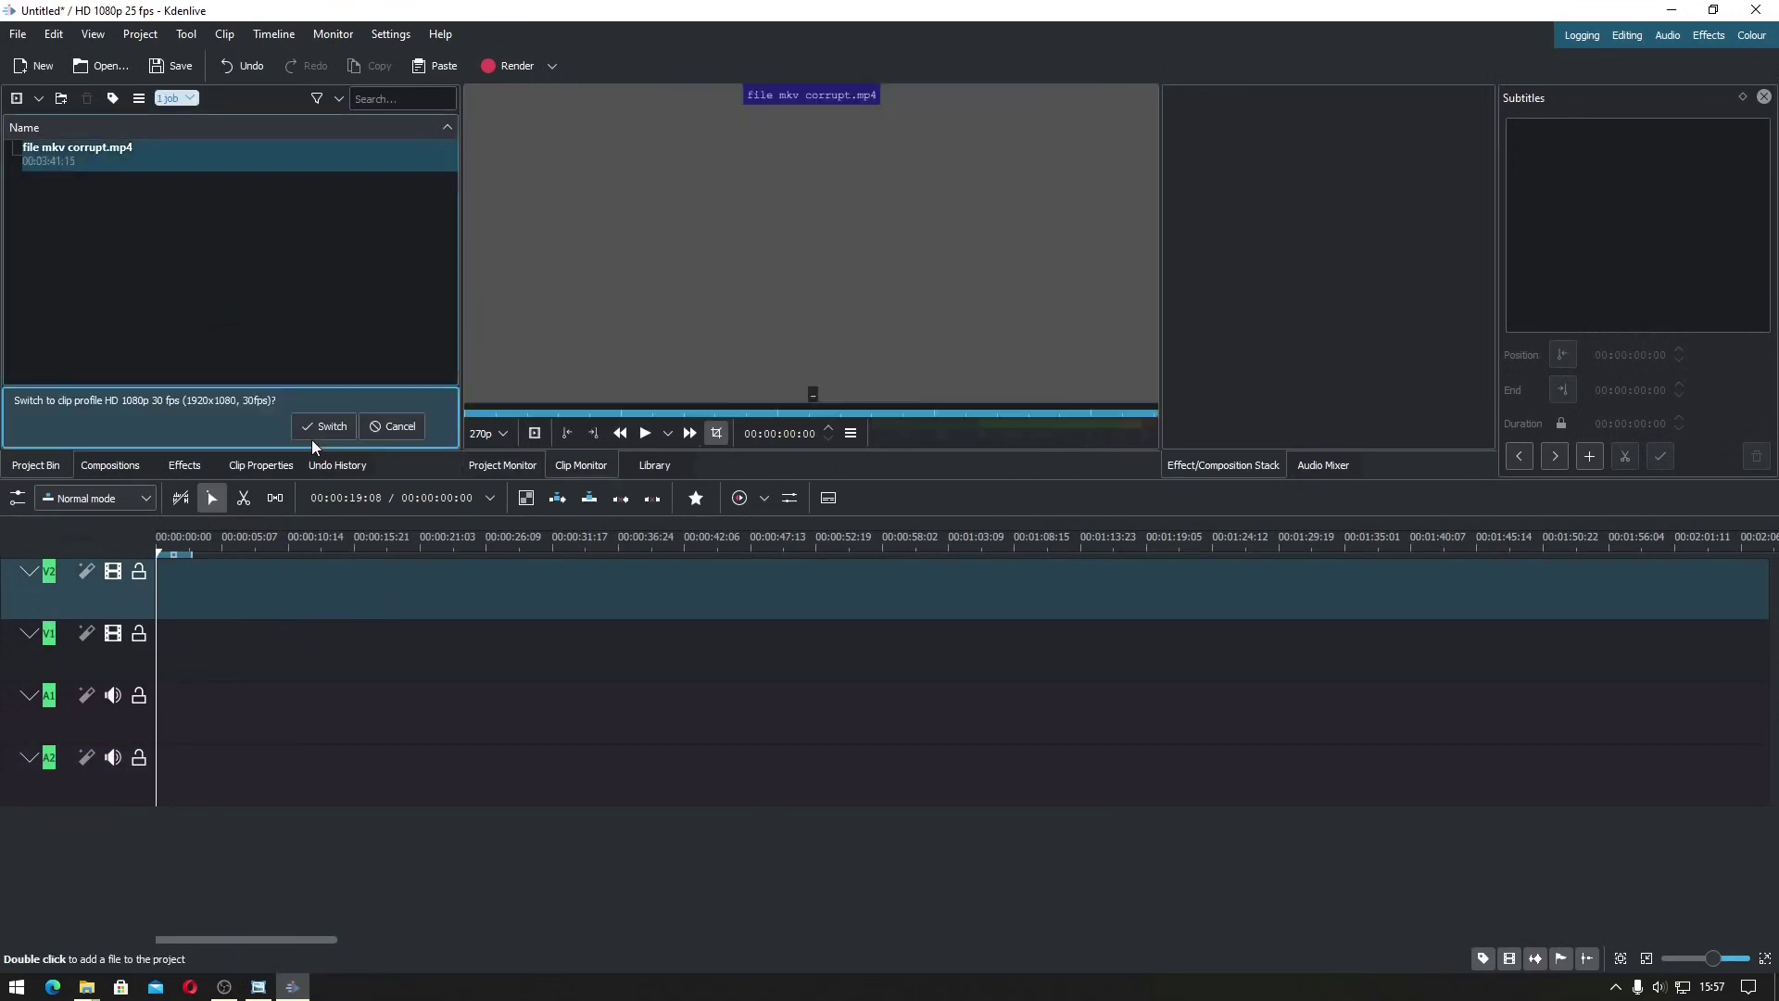
left_click(437, 425)
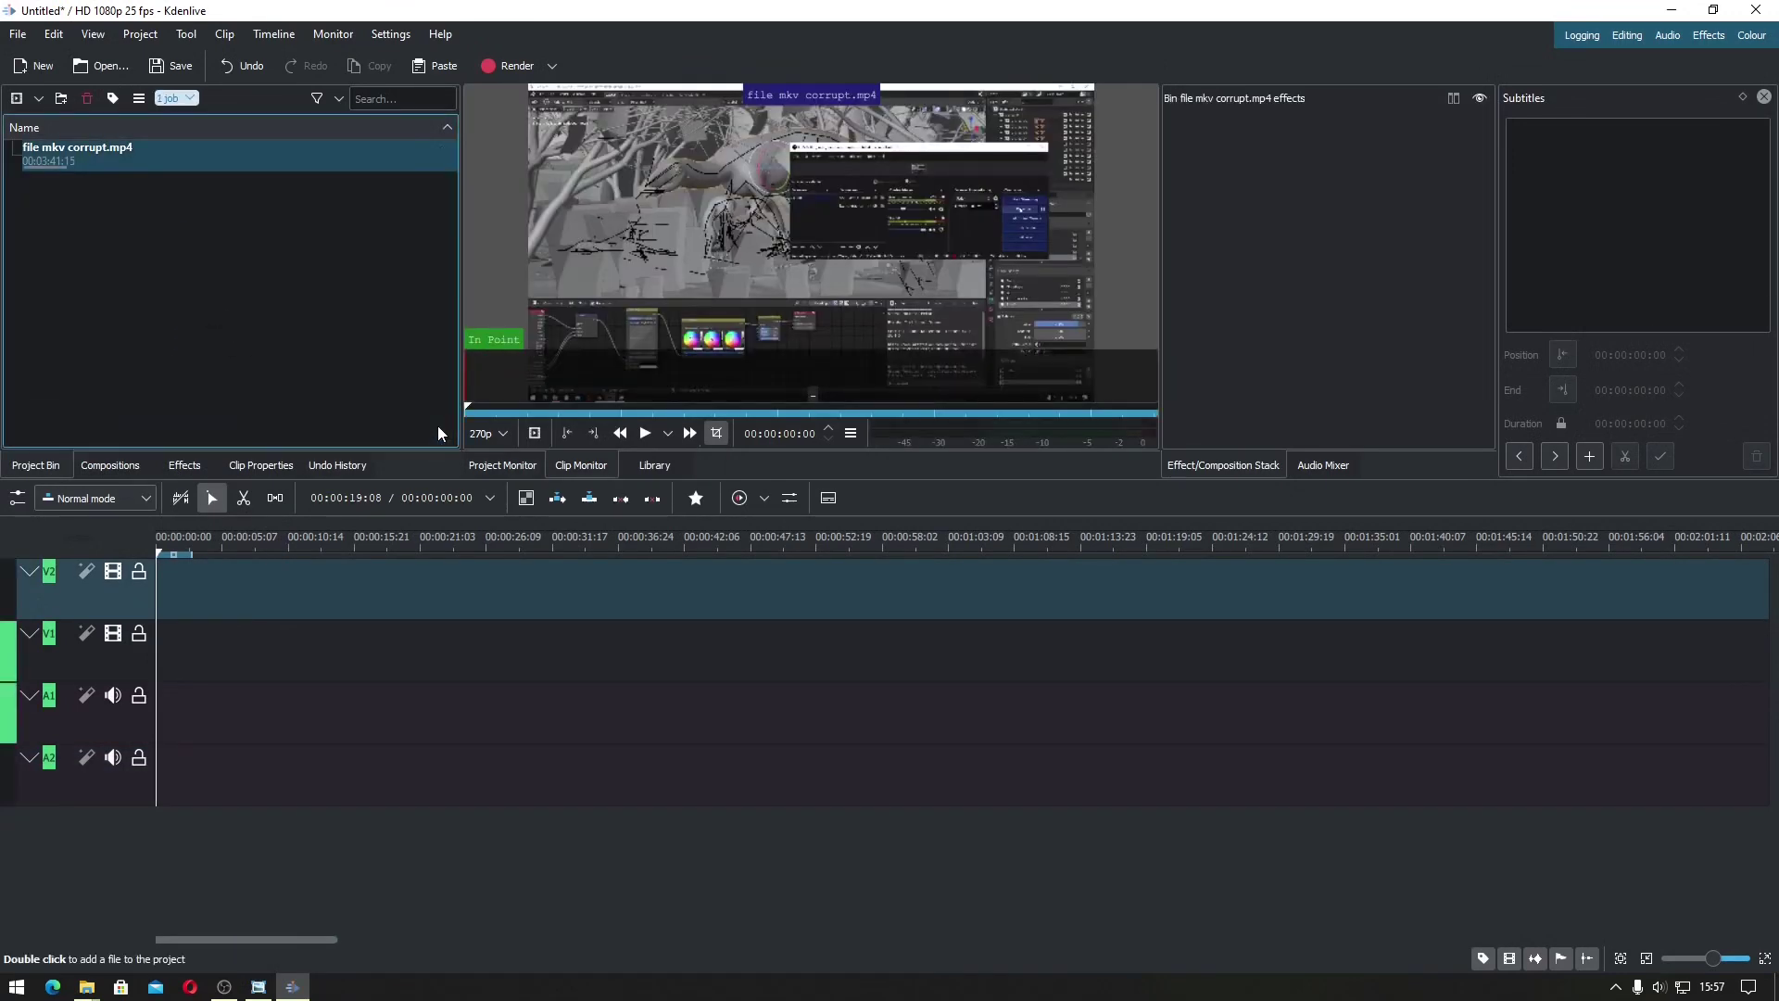
Switch back to Screenshot_64 in Windows Photo Viewer to review the warning about the mp4 recording format
left_click(263, 981)
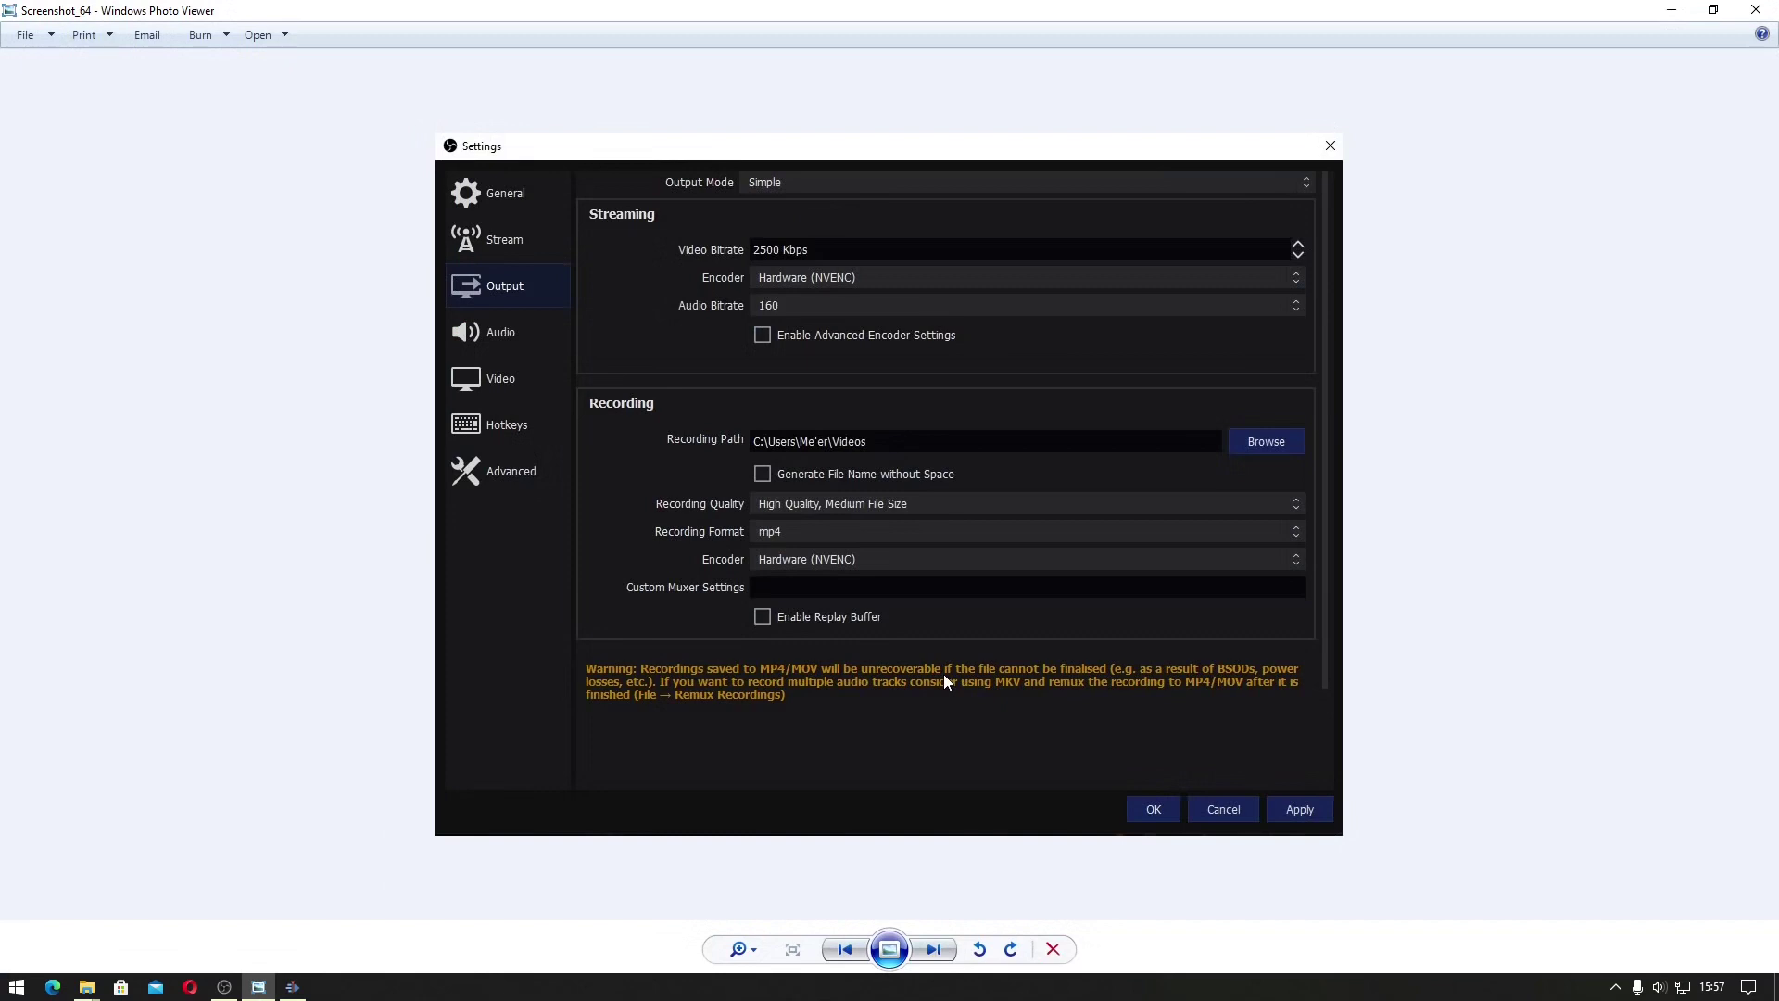